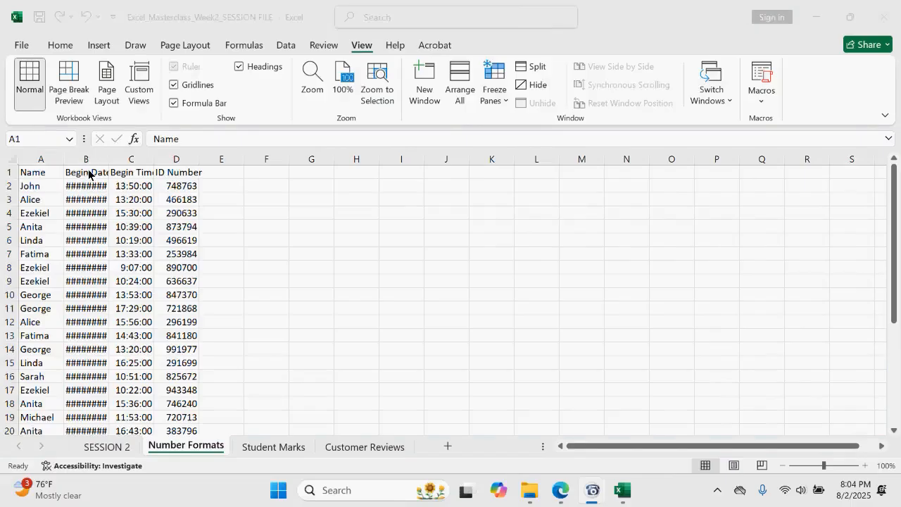
# Step: Widen the Begin Date column until its full dates fit in the cells
pyautogui.moveTo(109, 159); pyautogui.dragTo(150, 159)
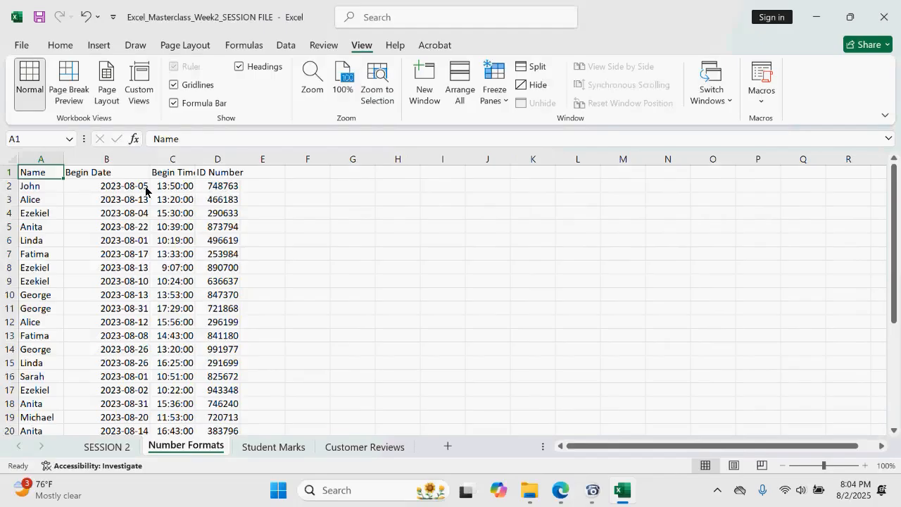
# Step: Enter the date 1/1/2015 in cell I2 and check which number format the cell has
pyautogui.click(429, 187)
pyautogui.write('1/1/2')
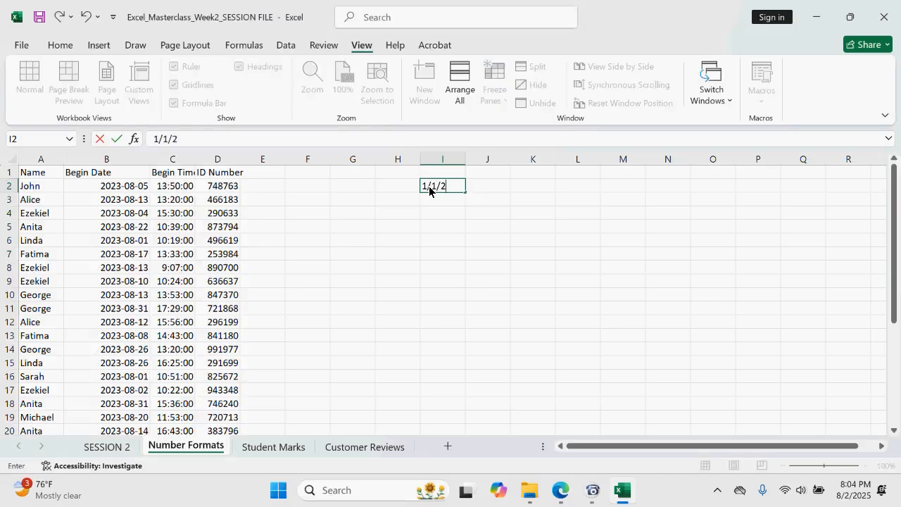
pyautogui.write('015')
pyautogui.press('Return')
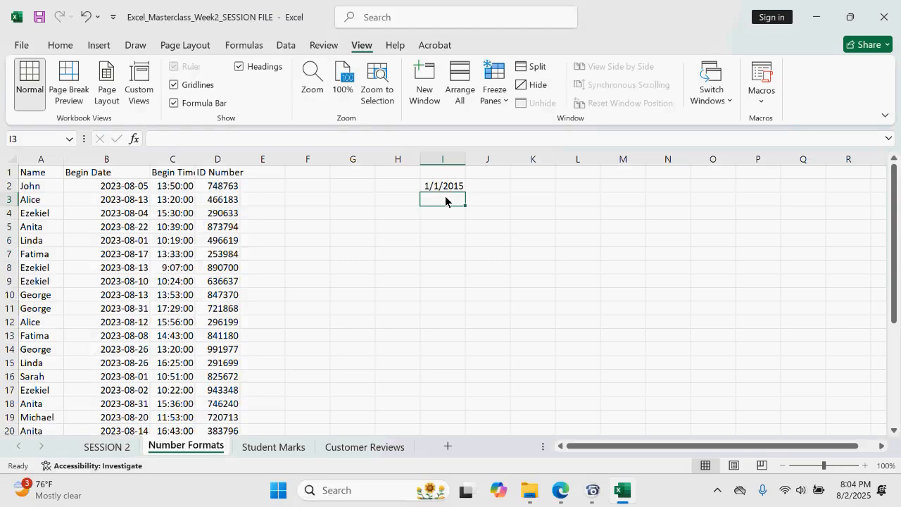
pyautogui.click(440, 187)
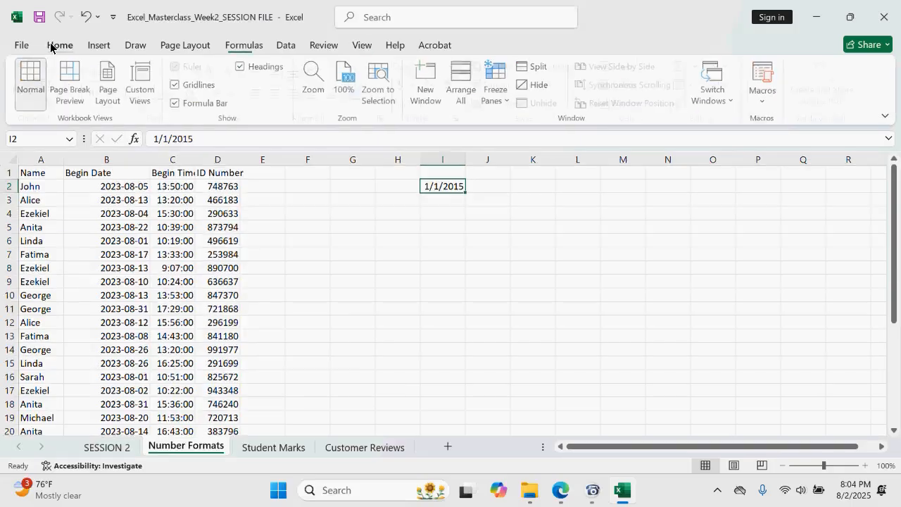
pyautogui.click(51, 44)
pyautogui.click(435, 229)
pyautogui.click(444, 187)
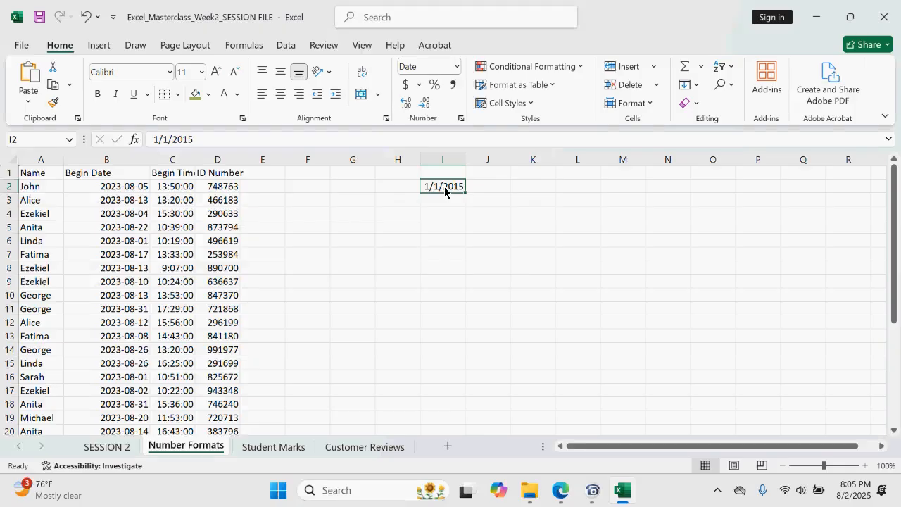
# Step: Enter 100 in cell J2 and check the cell's number format
pyautogui.click(490, 192)
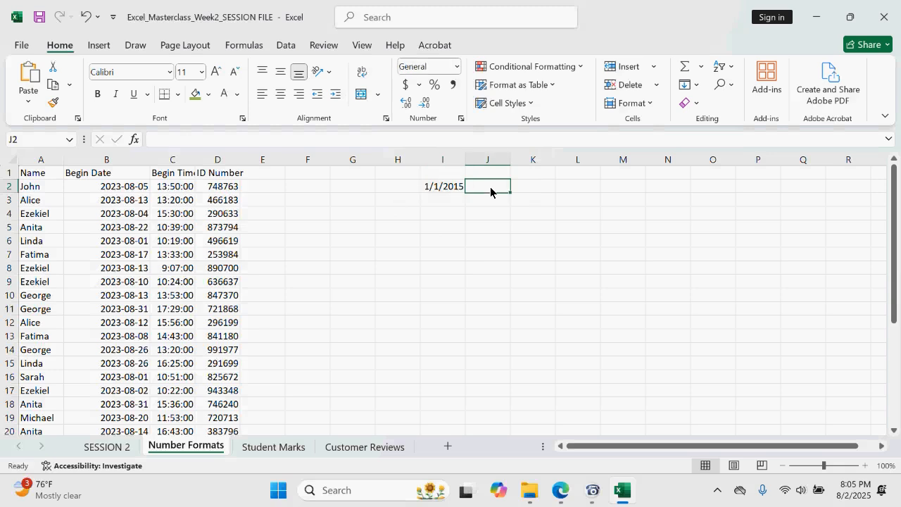
pyautogui.write('100')
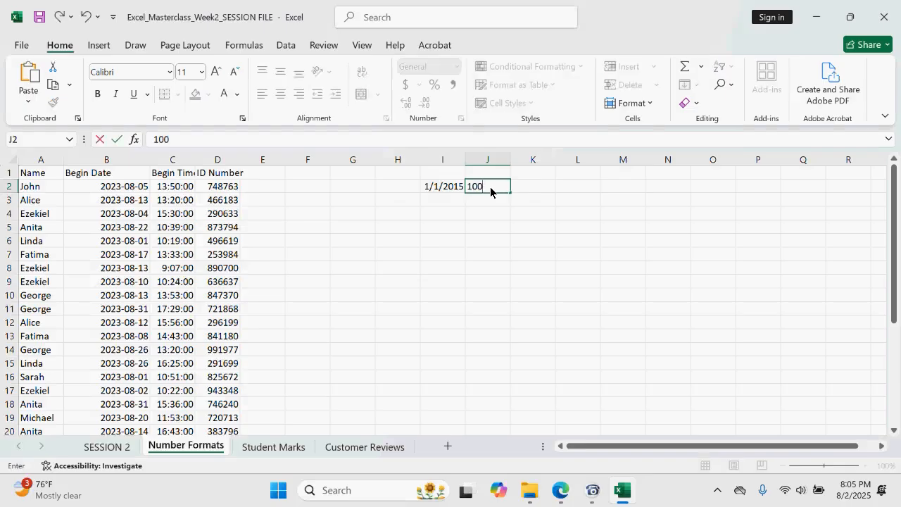
pyautogui.press('Return')
pyautogui.click(487, 188)
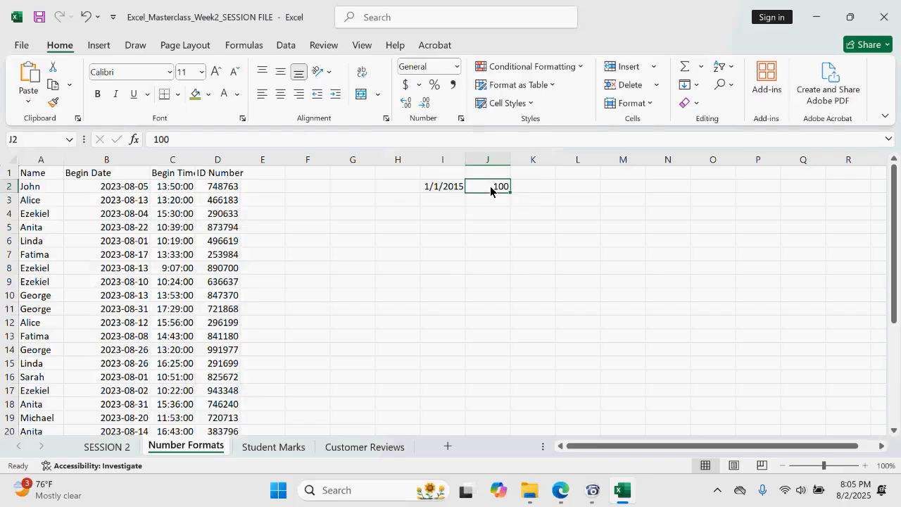
# Step: Enter 10% in cell K2 and check the cell's number format
pyautogui.click(525, 192)
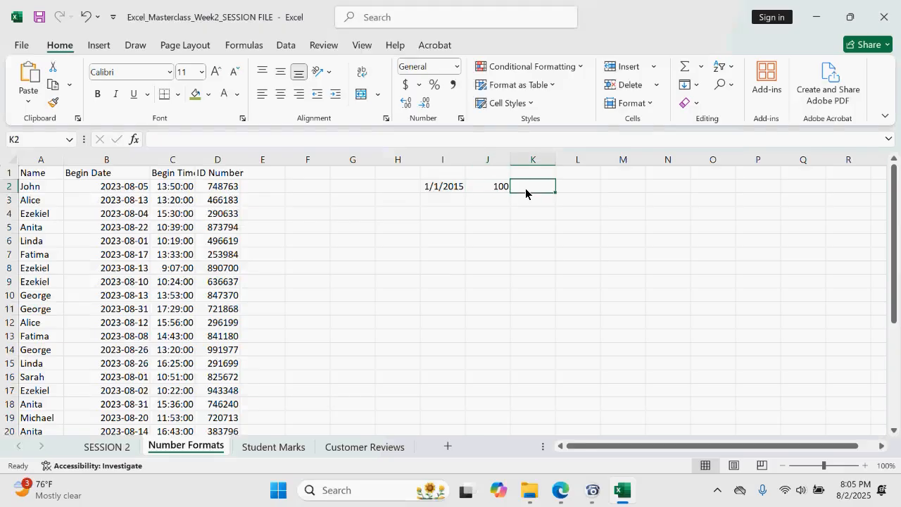
pyautogui.write('10')
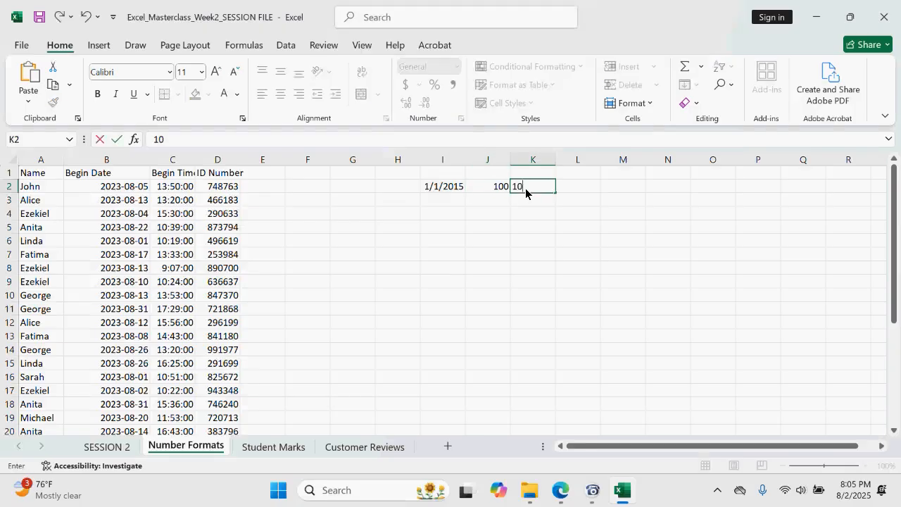
pyautogui.write('%')
pyautogui.press('Return')
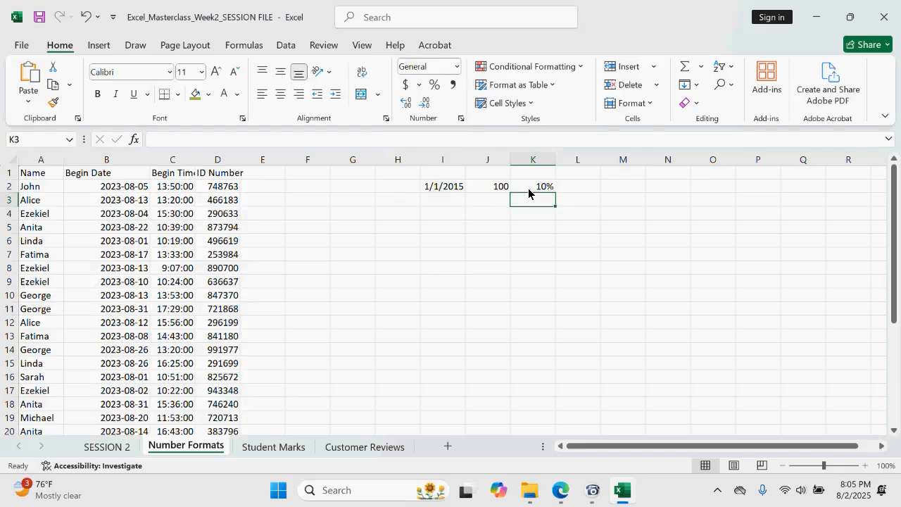
pyautogui.click(541, 192)
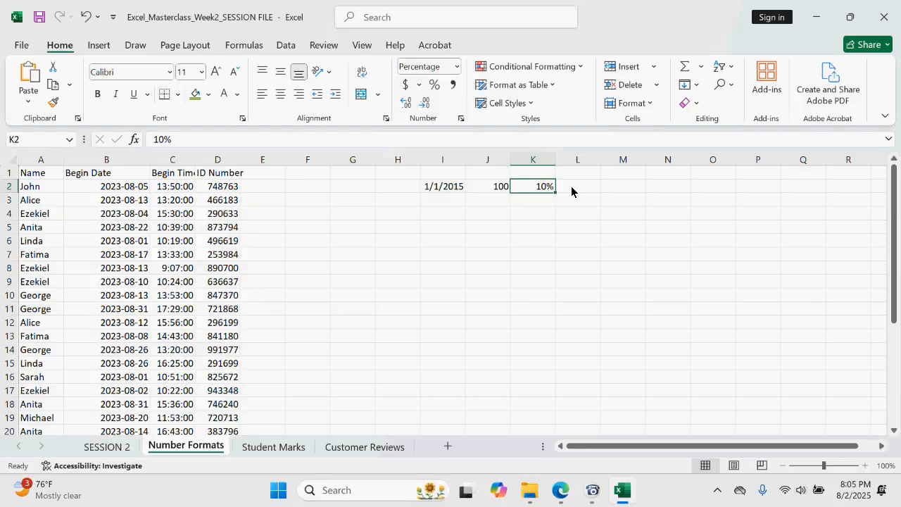
# Step: Enter the decimal value 10.5 in cell L2 and check the cell's number format
pyautogui.click(571, 191)
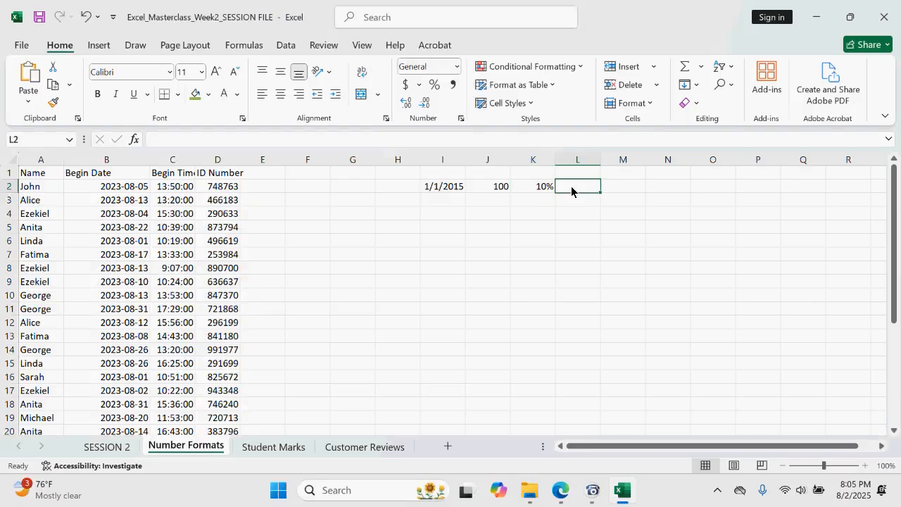
pyautogui.write('10.5')
pyautogui.press('Return')
pyautogui.click(579, 187)
# Step: Change the format of the date in cell I2 to Number
pyautogui.click(448, 189)
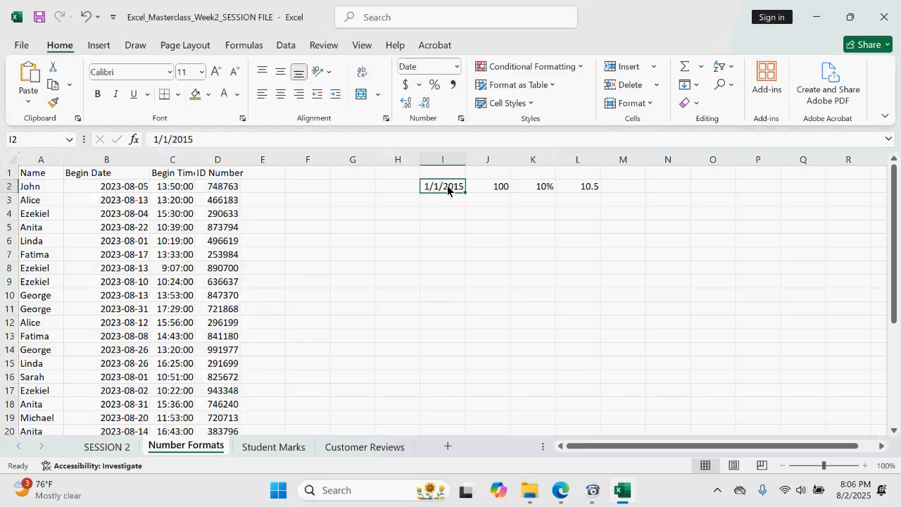
pyautogui.click(456, 70)
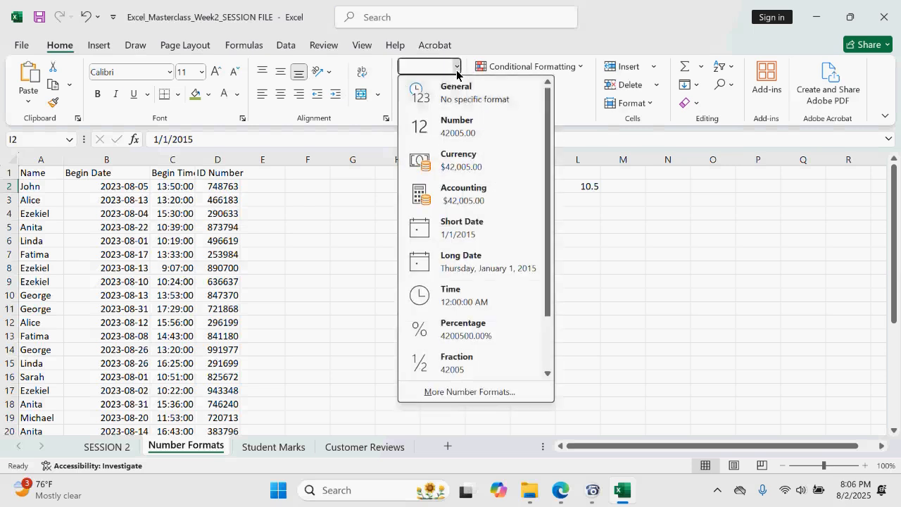
pyautogui.click(455, 125)
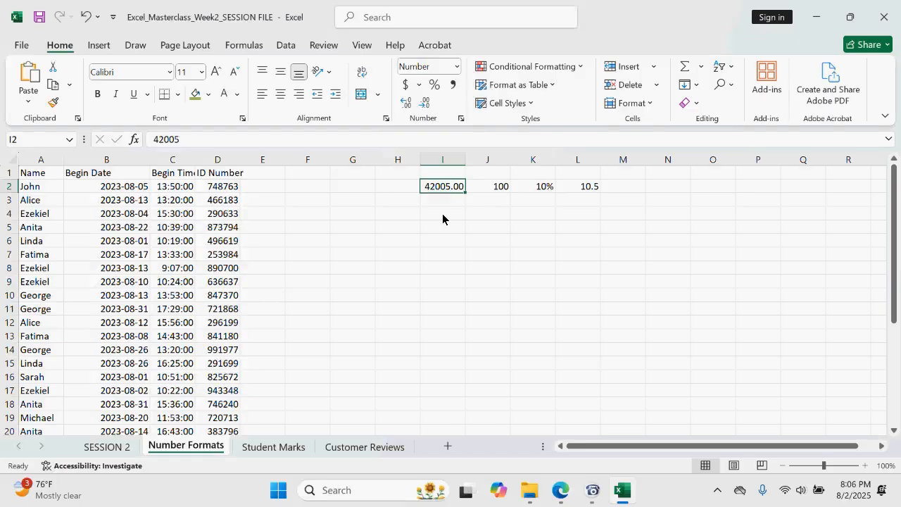
pyautogui.moveTo(591, 487)
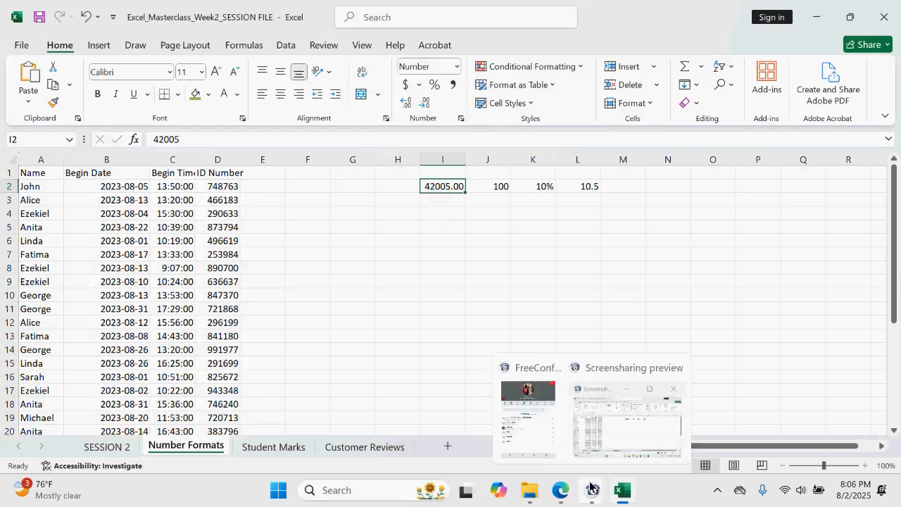
pyautogui.moveTo(543, 427)
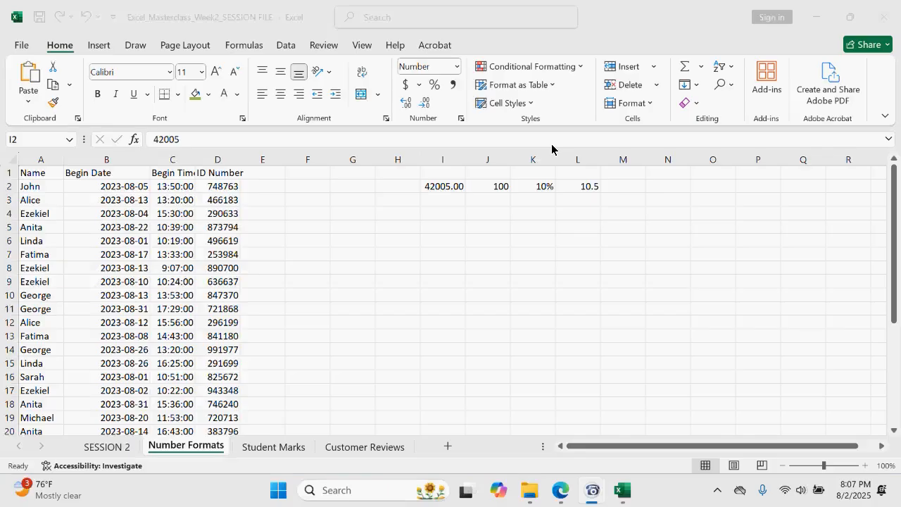
pyautogui.click(483, 231)
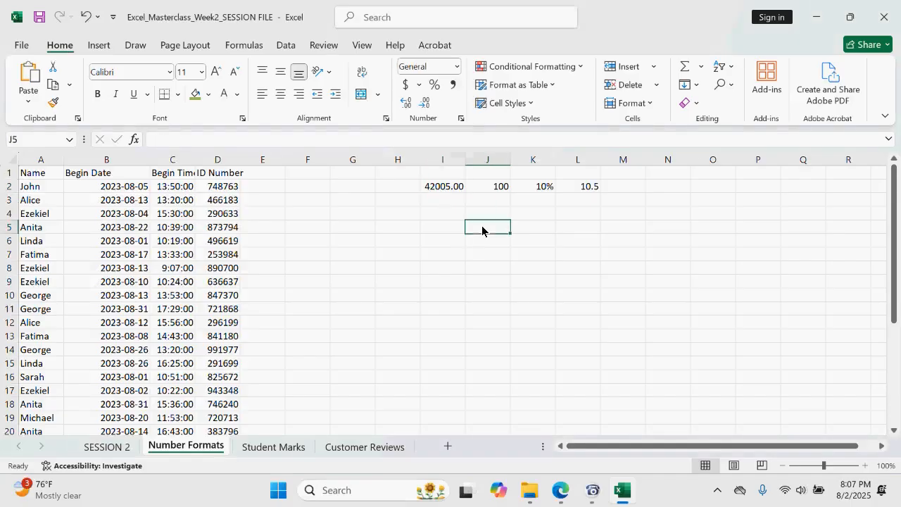
# Step: Enter 1 in cell H2, beside the converted date value
pyautogui.click(388, 189)
pyautogui.write('1')
pyautogui.press('Return')
pyautogui.click(395, 187)
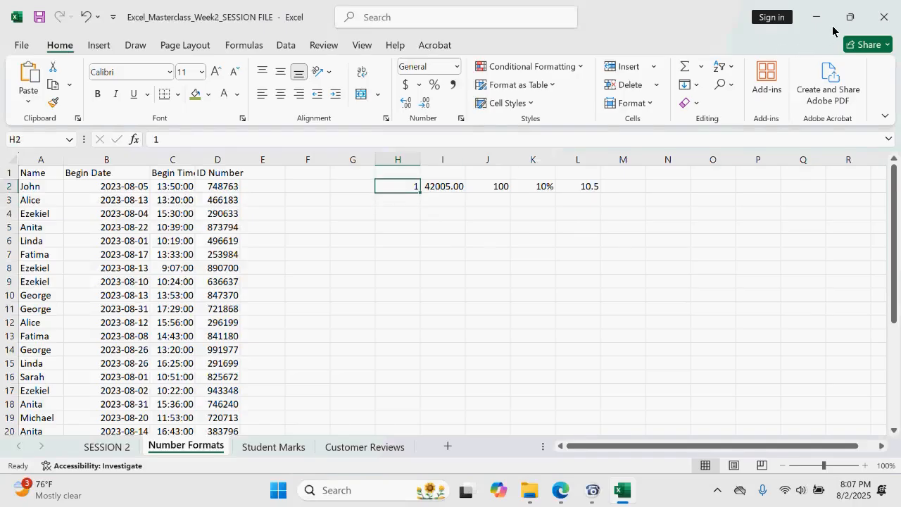
# Step: Apply the Short Date format to the number 1 in cell H2
pyautogui.click(833, 30)
pyautogui.click(409, 188)
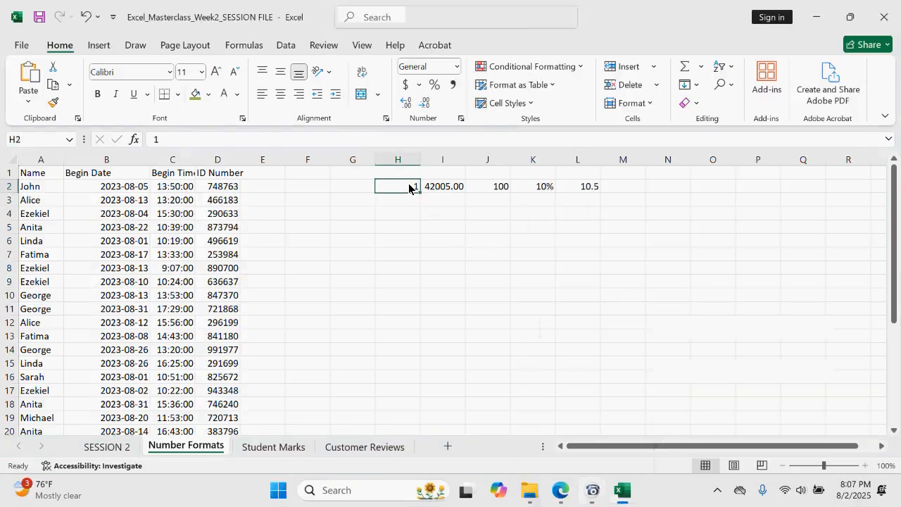
pyautogui.click(456, 70)
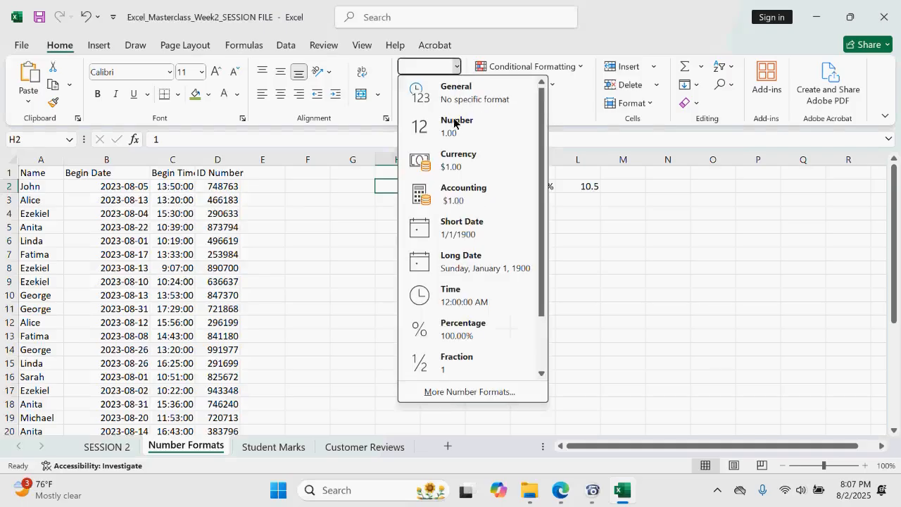
pyautogui.click(460, 230)
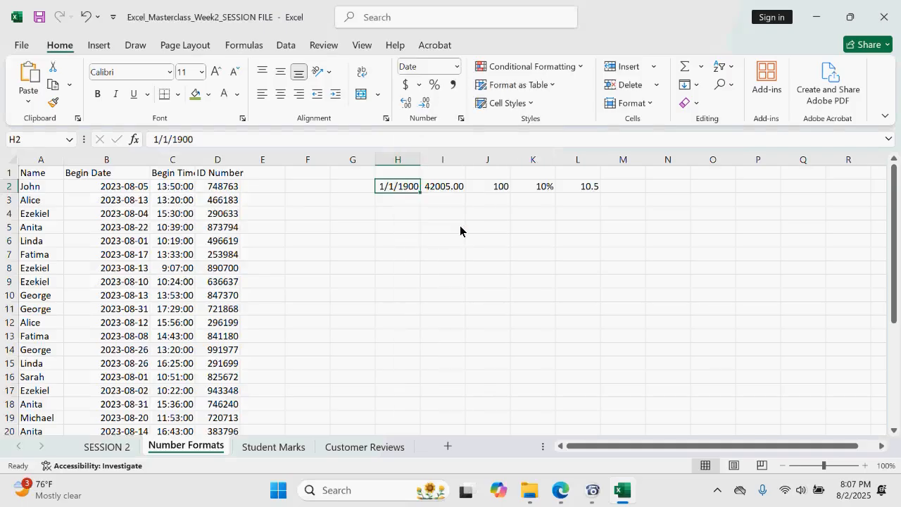
# Step: Enter 2 in cell H3, directly below the date in H2
pyautogui.click(400, 205)
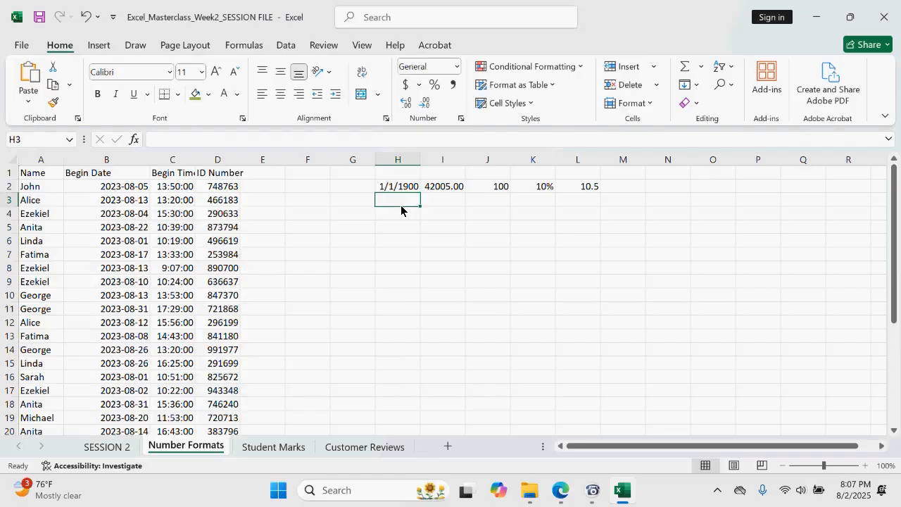
pyautogui.write('2')
pyautogui.hotkey('ctrl', 'Return')
pyautogui.click(407, 227)
pyautogui.click(401, 202)
# Step: Undo the entry in cell H3 and the Short Date formatting of cell H2
pyautogui.hotkey('ctrl', 'z')
pyautogui.hotkey('ctrl', 'z')
pyautogui.press('Return')
# Step: Format the number 1 in cell H2 as Short Date
pyautogui.click(397, 190)
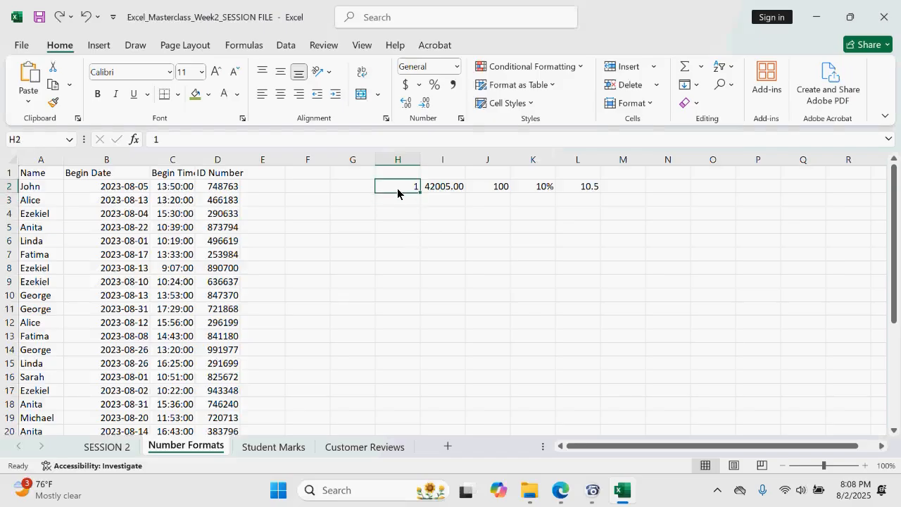
pyautogui.click(456, 67)
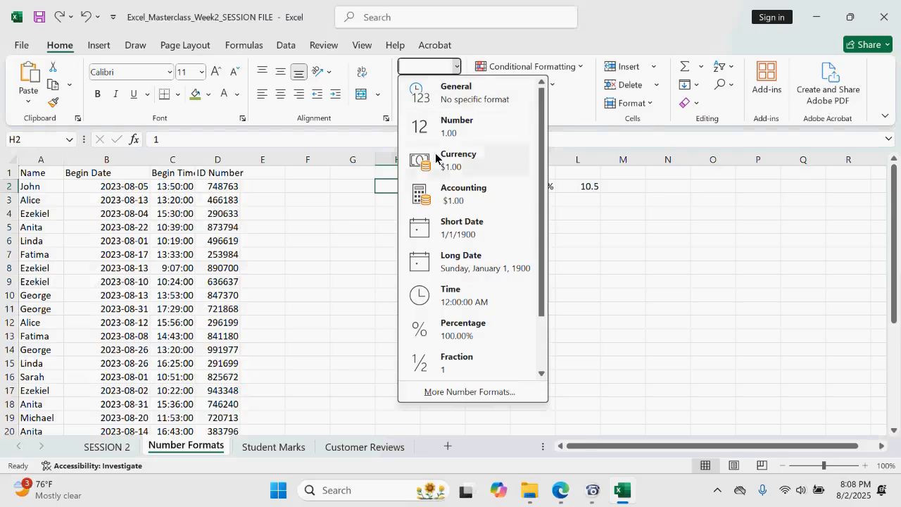
pyautogui.click(467, 230)
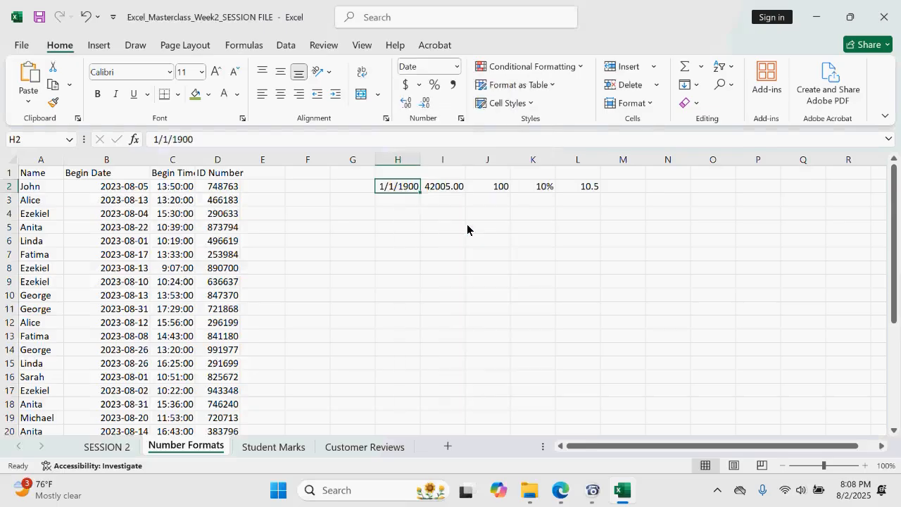
# Step: Enter 2 in cell H3 and format the cell as Short Date
pyautogui.click(399, 205)
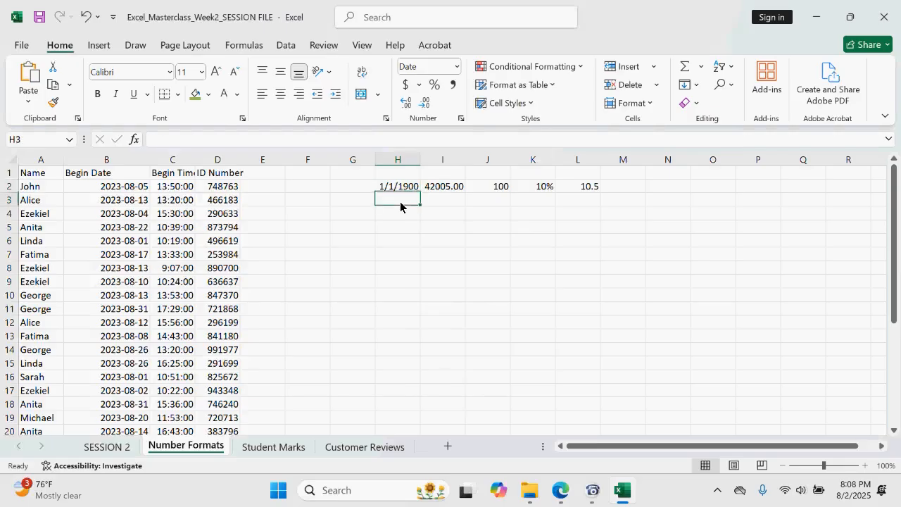
pyautogui.write('2')
pyautogui.press('Return')
pyautogui.click(403, 199)
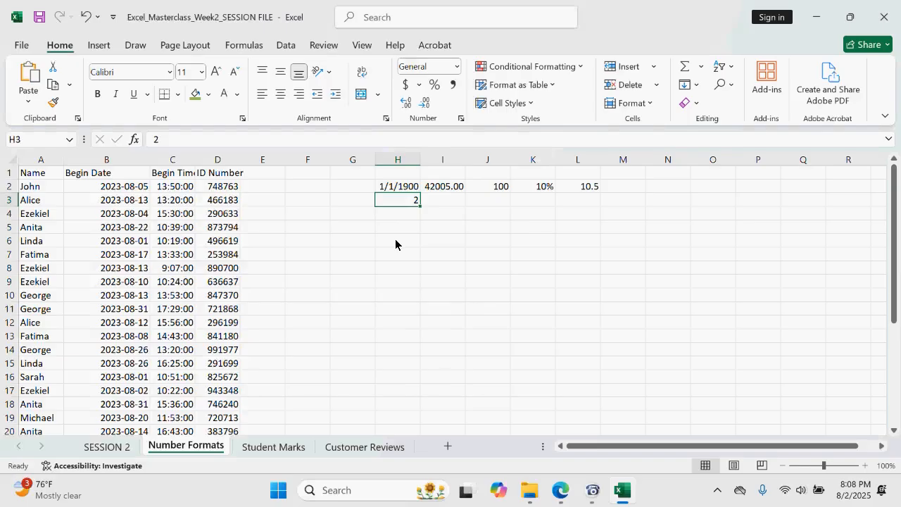
pyautogui.click(455, 67)
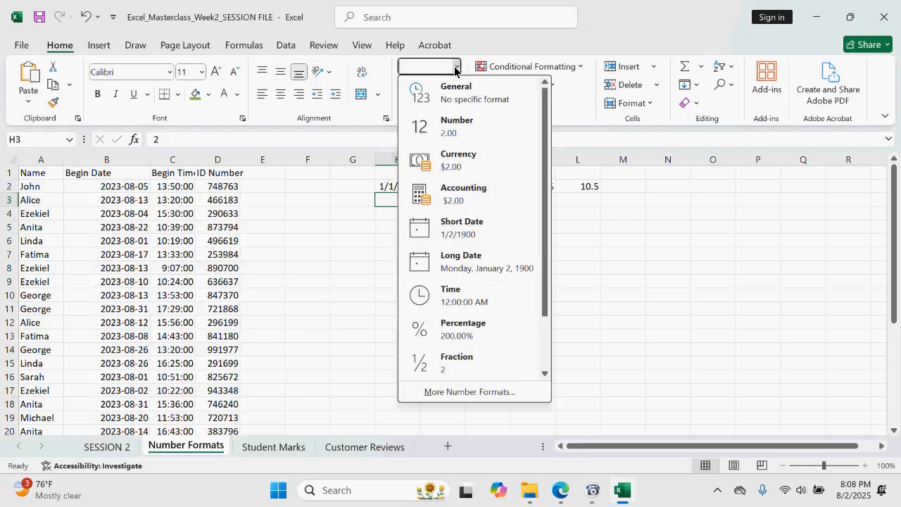
pyautogui.click(455, 229)
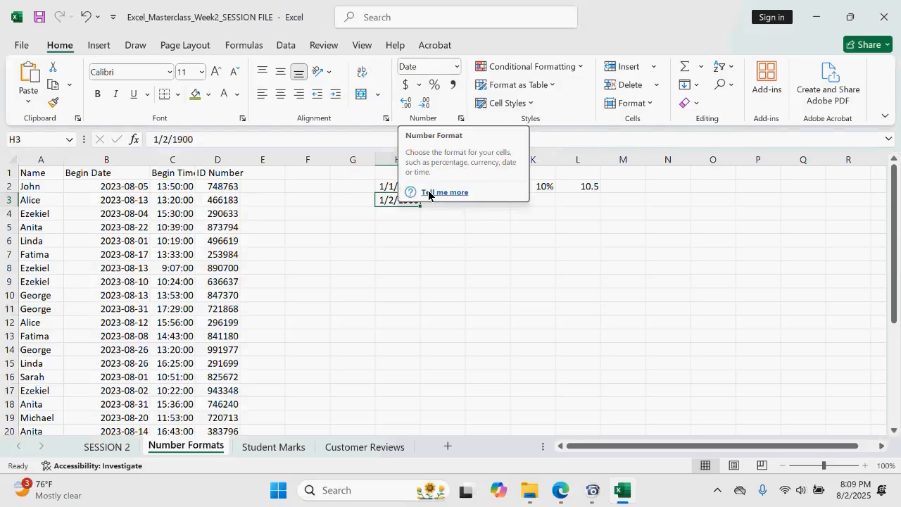
# Step: Review the available number format previews for cell H3 without changing its format
pyautogui.click(456, 66)
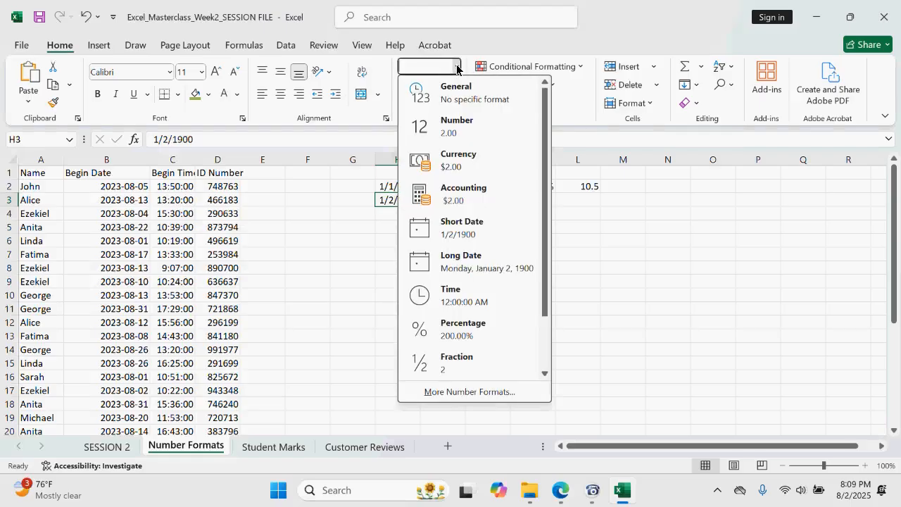
pyautogui.click(375, 263)
pyautogui.click(425, 228)
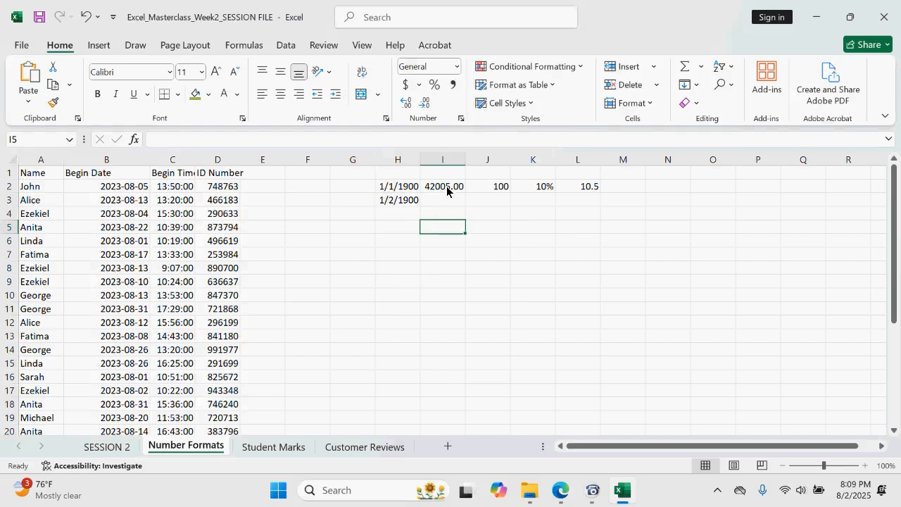
# Step: Enter the date 2/2/2025 in cell H5 and check the cell's number format
pyautogui.click(396, 233)
pyautogui.write('2')
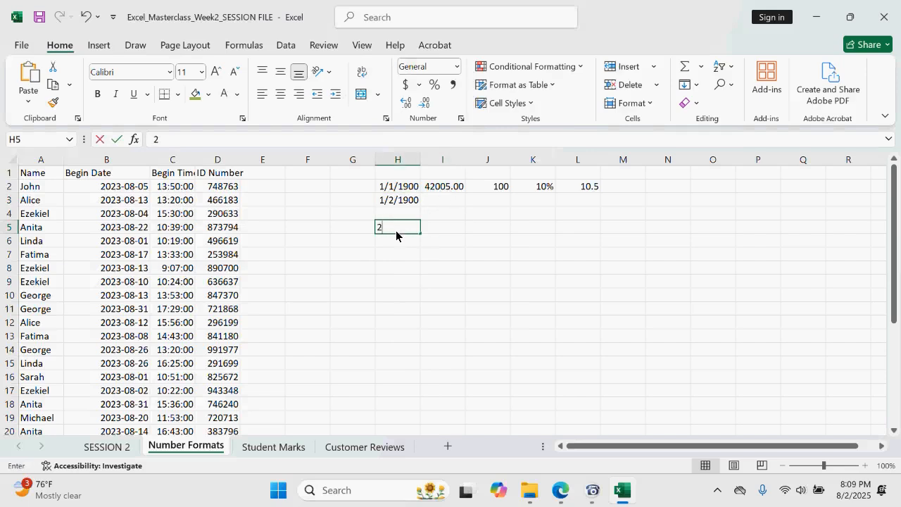
pyautogui.write('/2/')
pyautogui.write('2025')
pyautogui.press('Return')
pyautogui.click(404, 231)
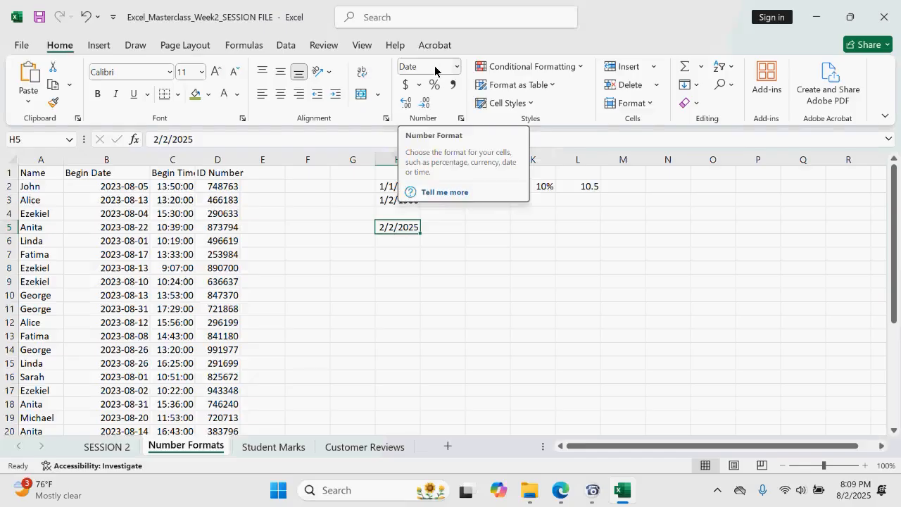
# Step: Format the date in cell H5 as Currency, and switch it to the Number format
pyautogui.click(457, 66)
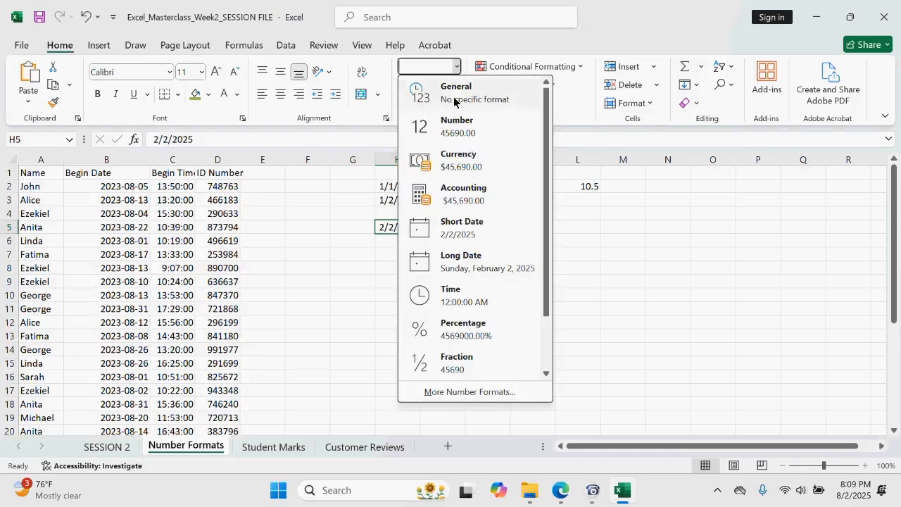
pyautogui.click(461, 162)
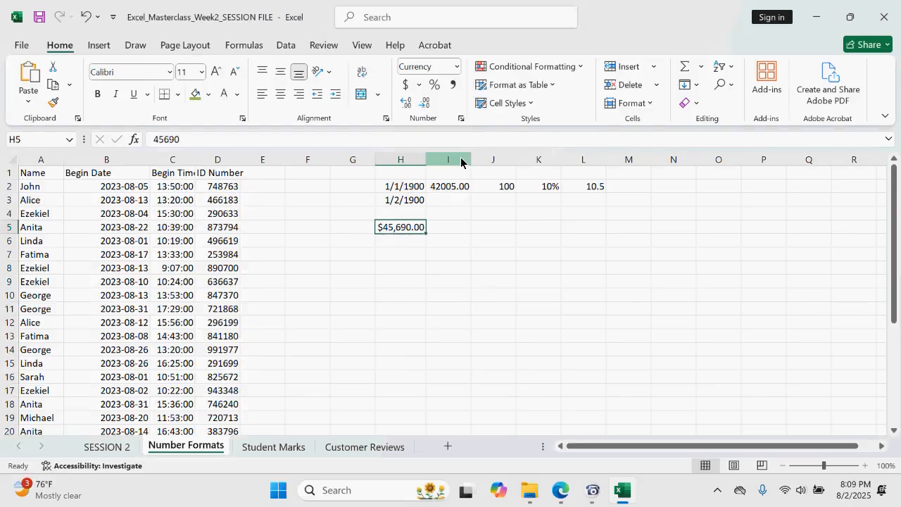
pyautogui.click(457, 67)
pyautogui.click(469, 124)
# Step: Apply the Time format to cell H5, and replace it with the Percentage format
pyautogui.click(455, 68)
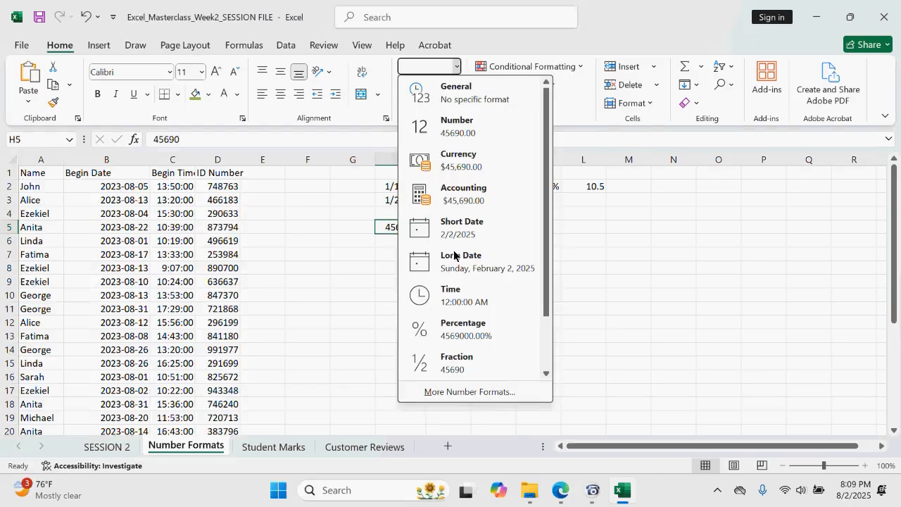
pyautogui.click(459, 295)
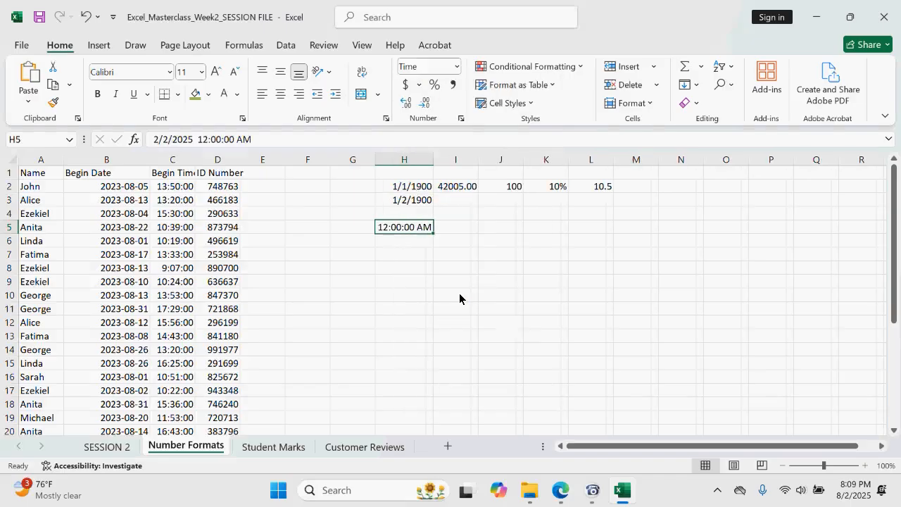
pyautogui.click(455, 69)
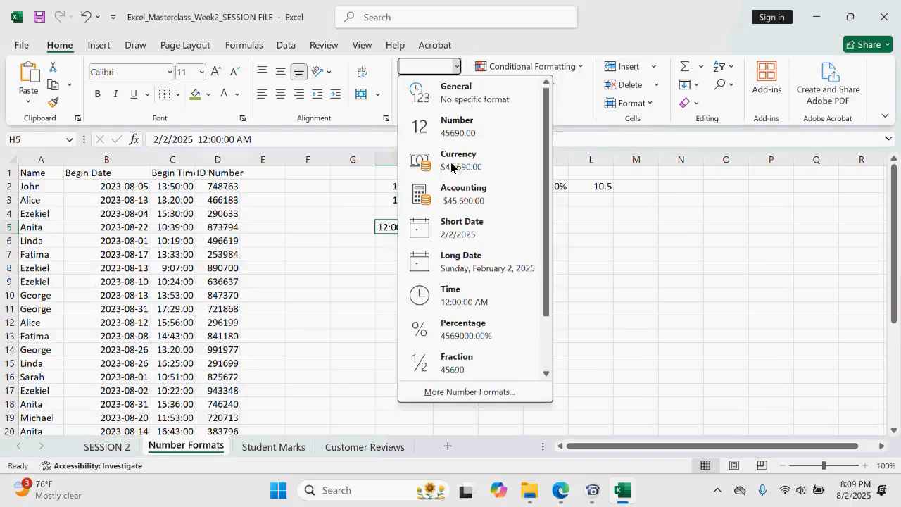
pyautogui.click(459, 329)
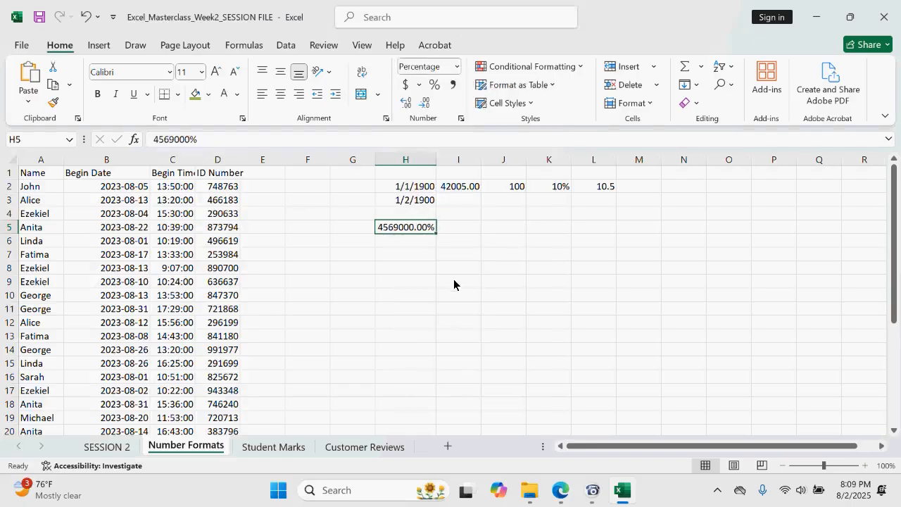
# Step: Restore cell H5 to Short Date, and switch it to the Long Date format
pyautogui.click(457, 67)
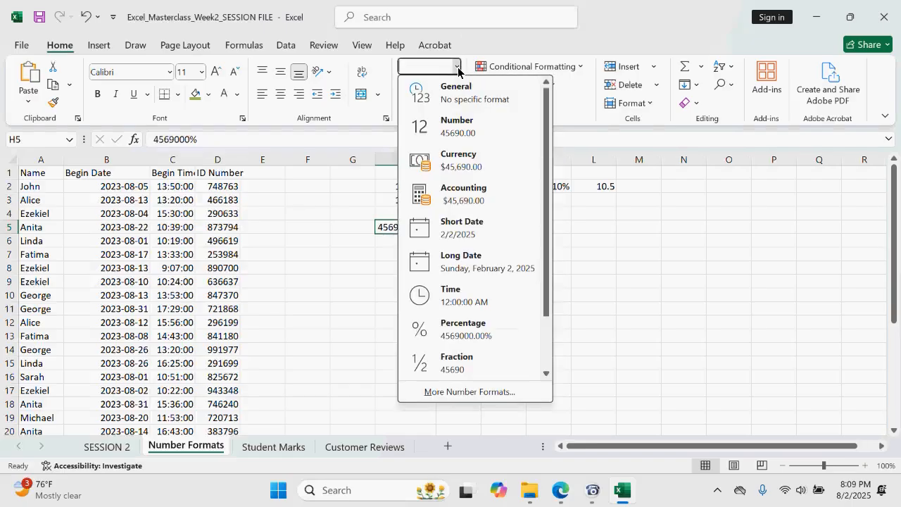
pyautogui.click(463, 231)
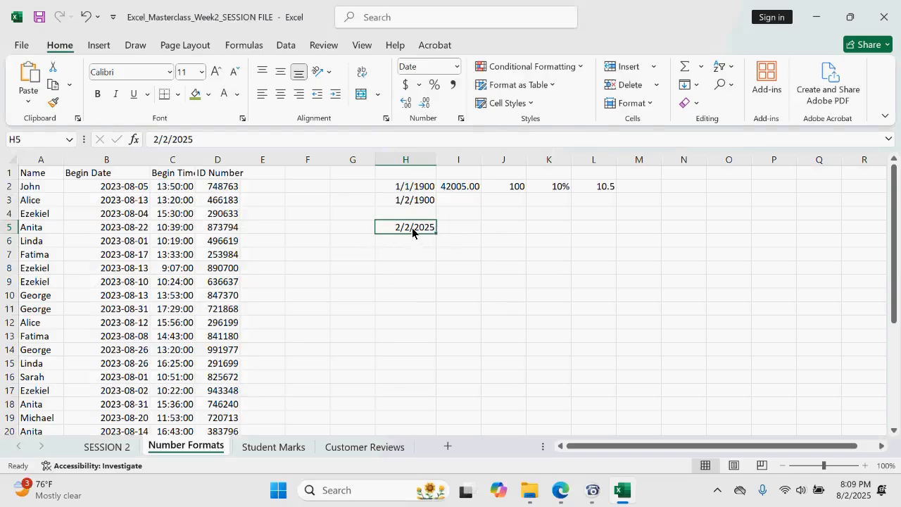
pyautogui.click(456, 67)
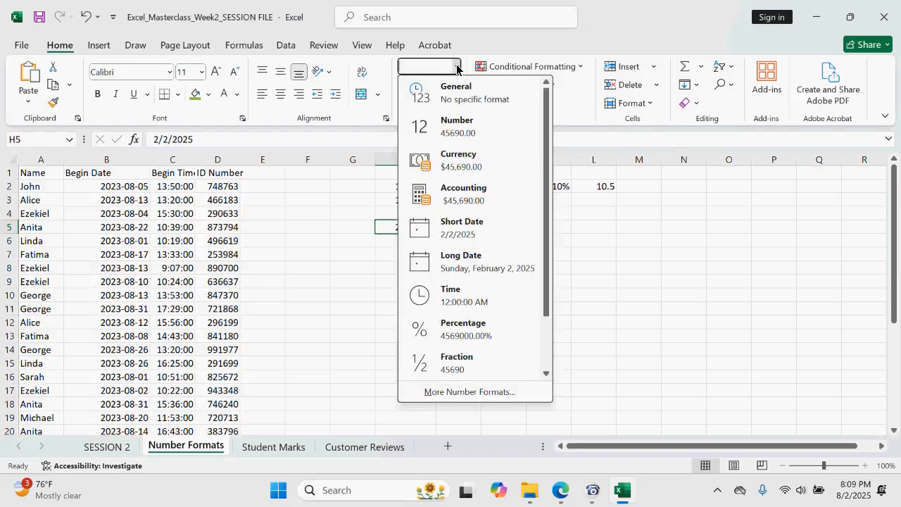
pyautogui.click(474, 262)
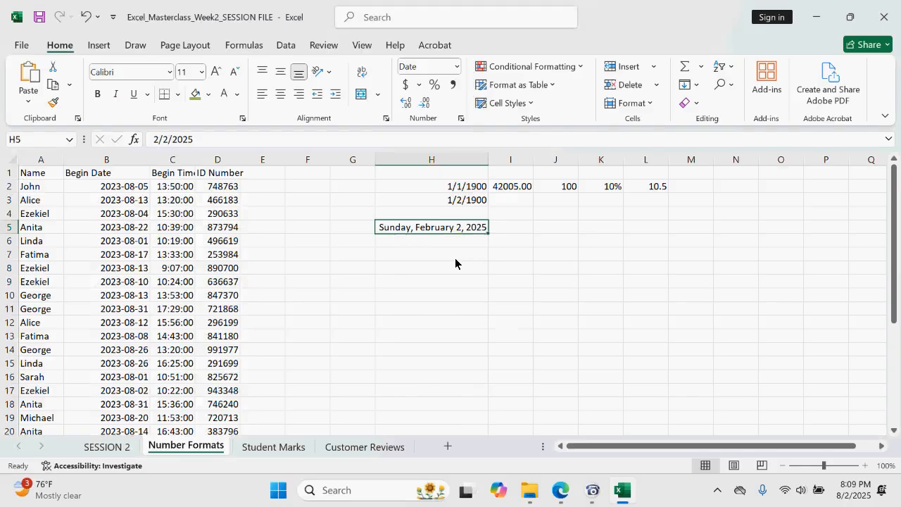
pyautogui.click(455, 258)
# Step: Format the date in cell H3 as Long Date
pyautogui.click(455, 202)
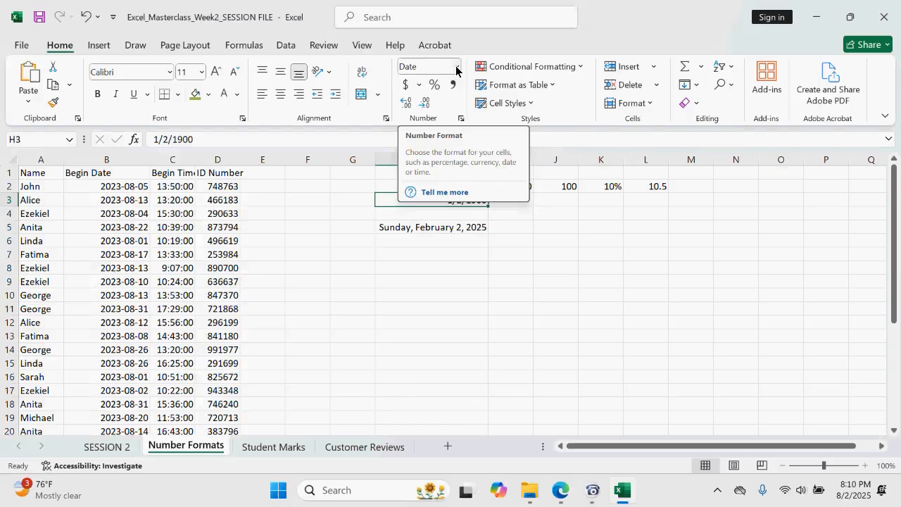
pyautogui.click(456, 67)
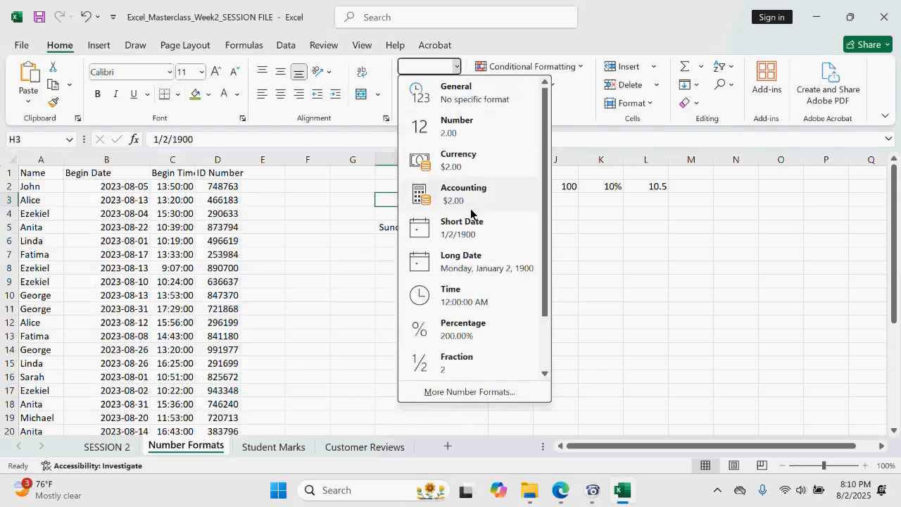
pyautogui.click(476, 256)
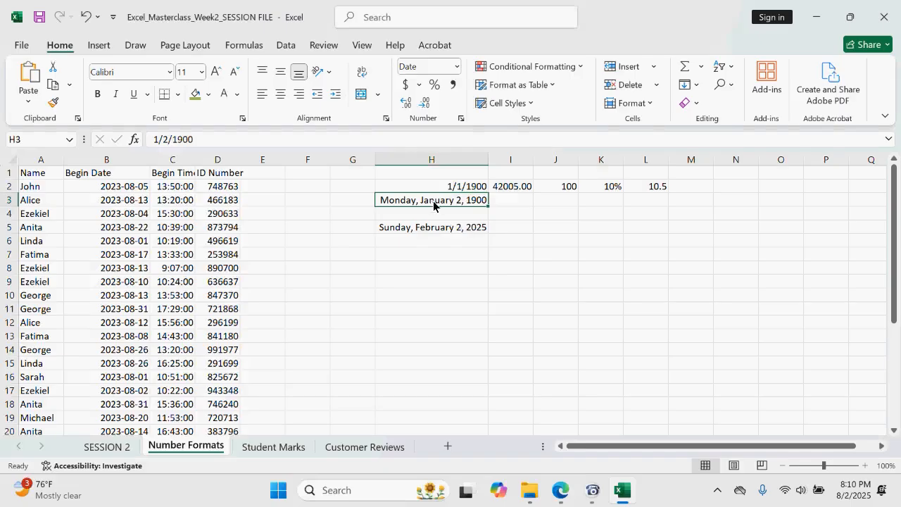
pyautogui.click(427, 255)
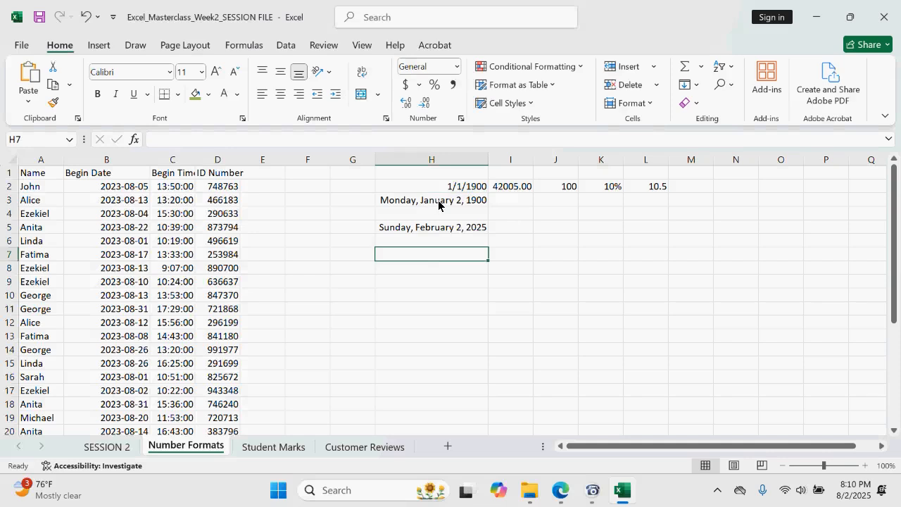
pyautogui.click(431, 239)
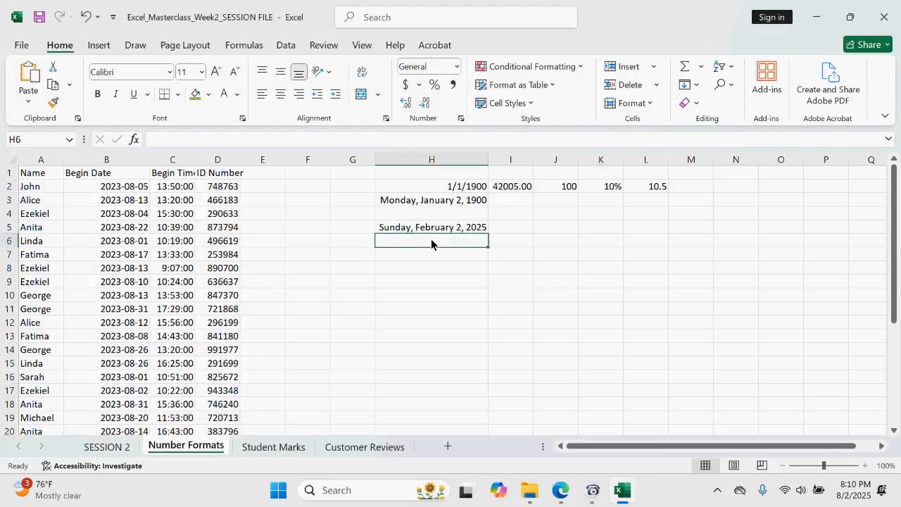
# Step: Format the number 42005 in cell I2 as Long Date
pyautogui.click(507, 187)
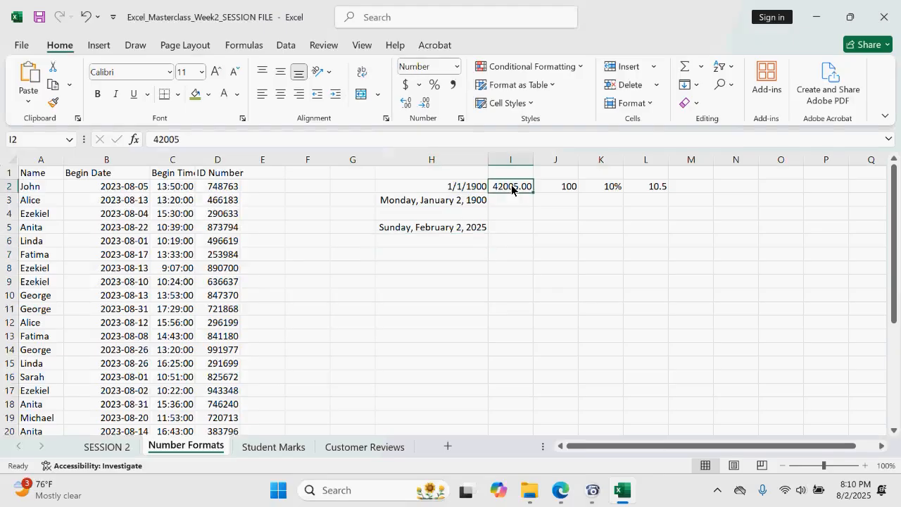
pyautogui.click(455, 67)
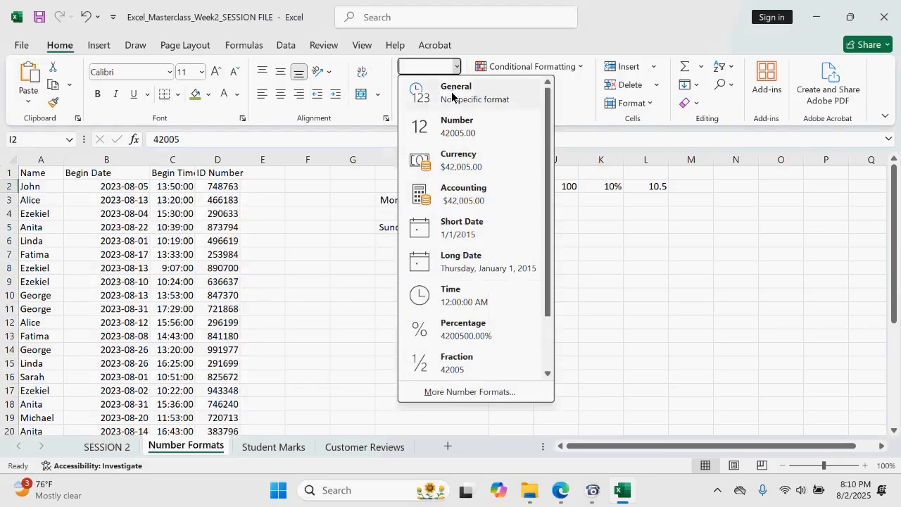
pyautogui.click(458, 268)
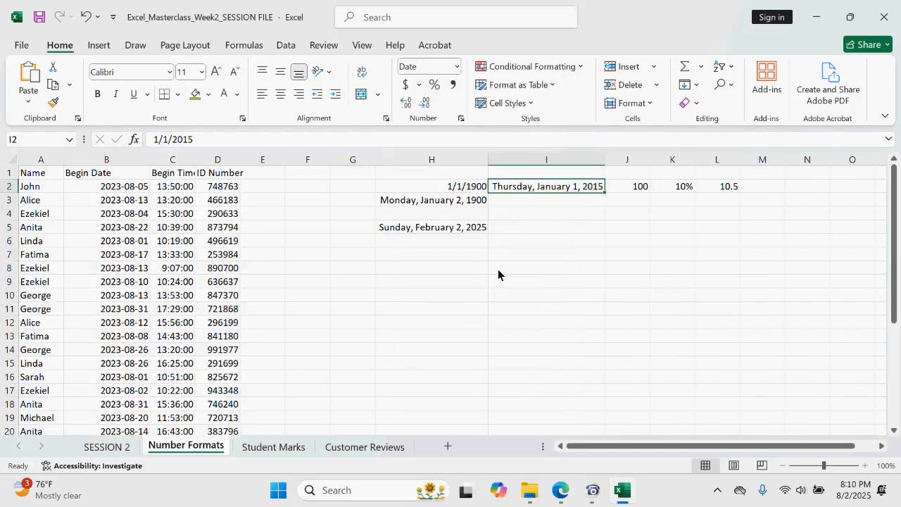
# Step: Insert a blank column before the Name column, at column A
pyautogui.click(21, 161)
pyautogui.rightClick(25, 162)
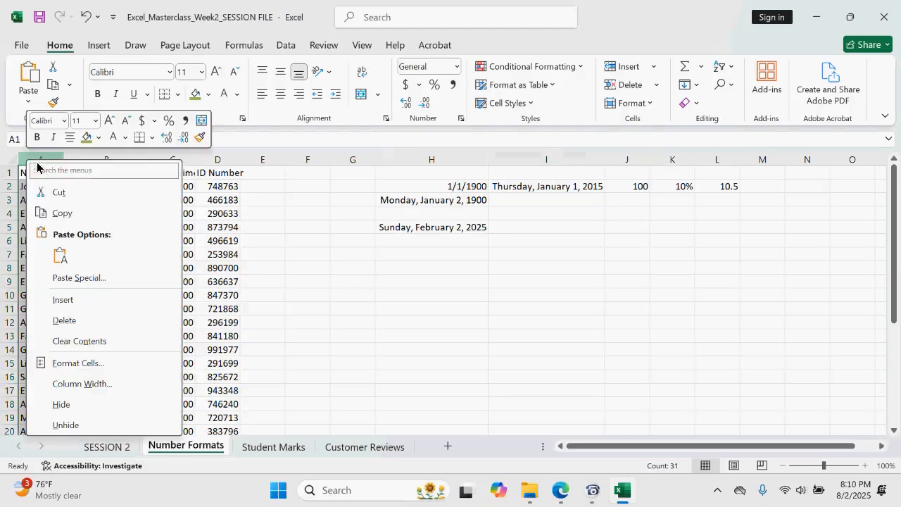
pyautogui.click(73, 304)
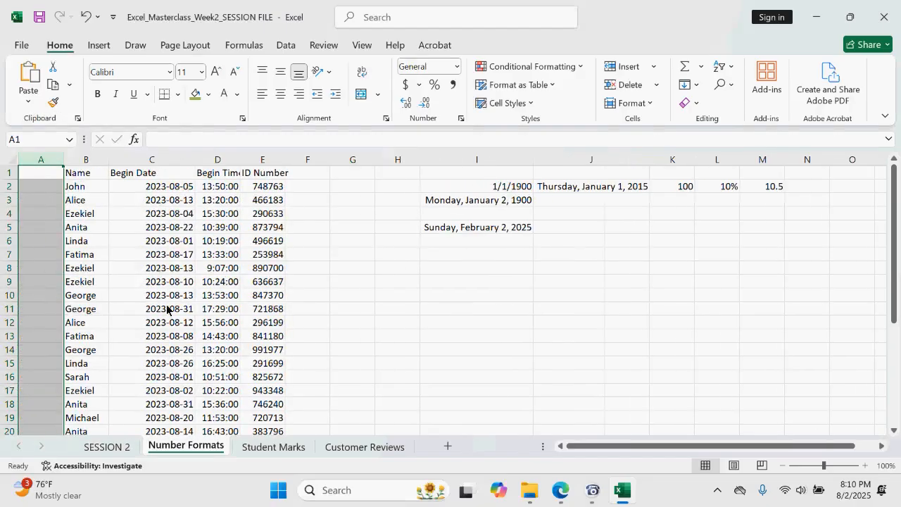
pyautogui.click(371, 347)
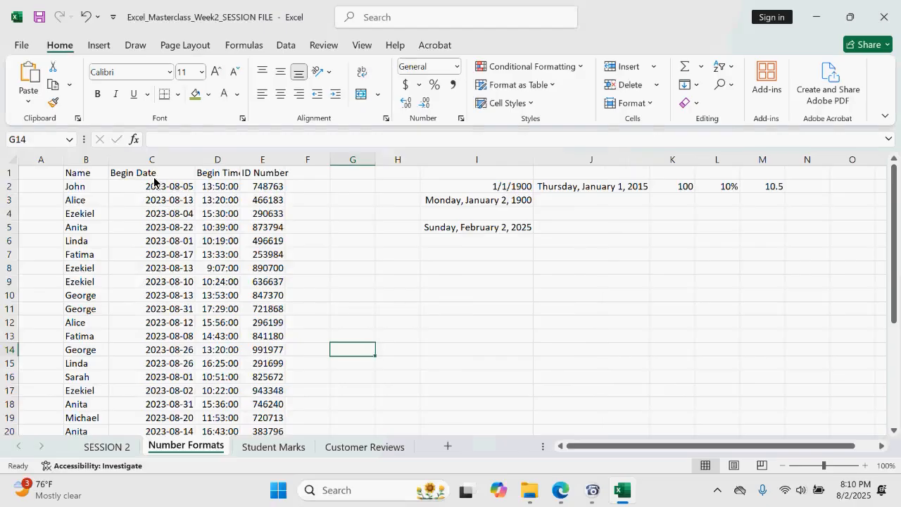
# Step: Examine the Begin Date column and check which number format its first date uses
pyautogui.scroll(-4, 162, 431)
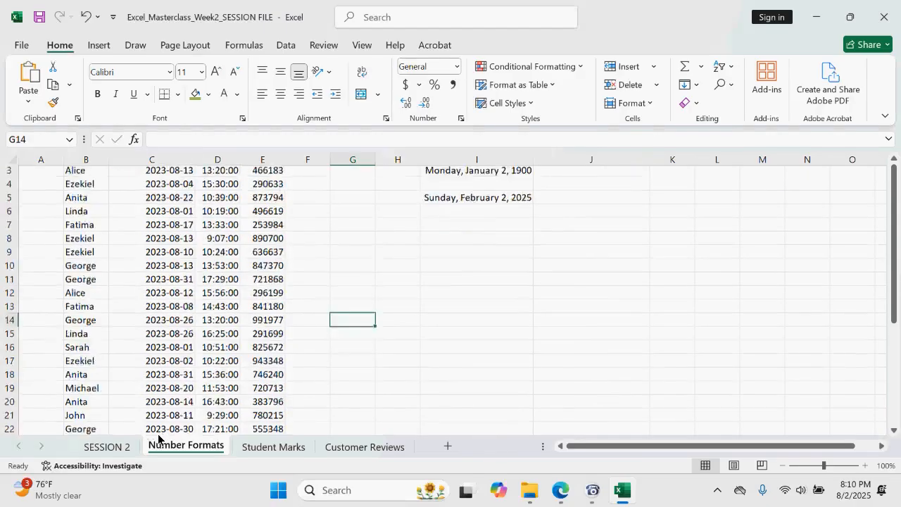
pyautogui.scroll(5, 179, 303)
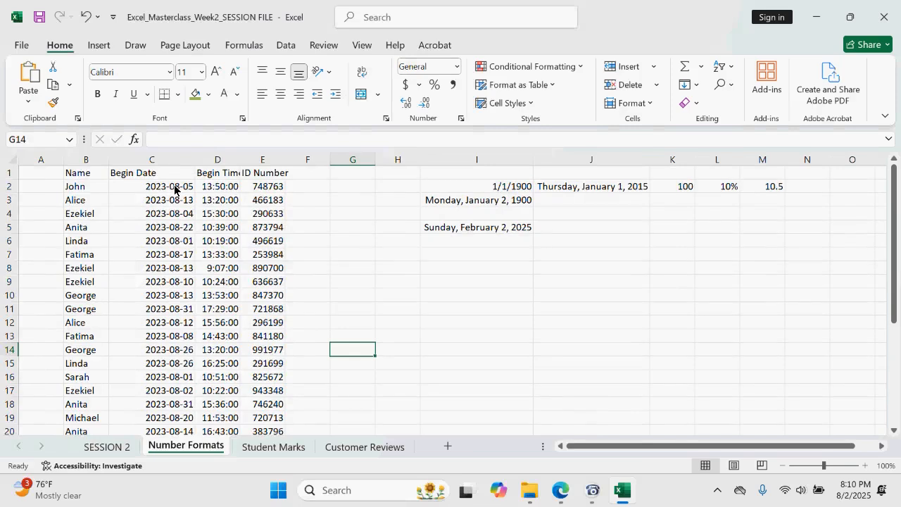
pyautogui.click(171, 191)
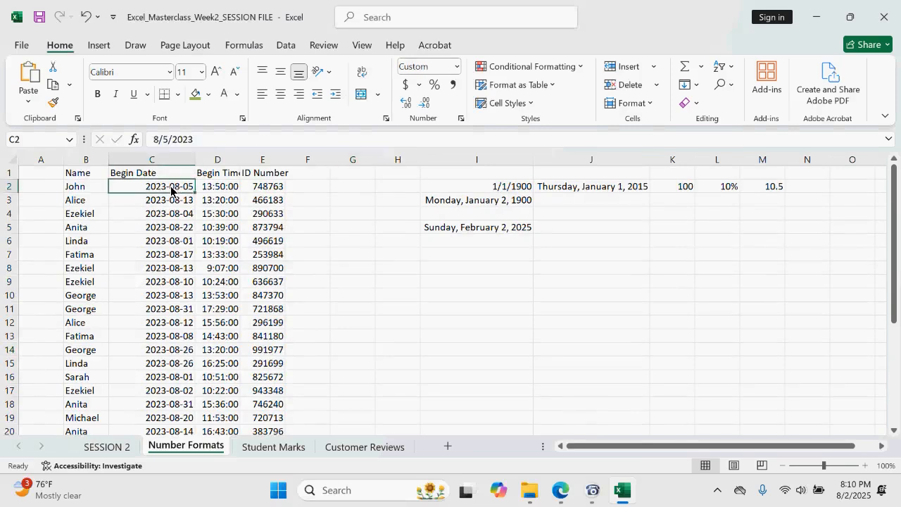
pyautogui.click(168, 165)
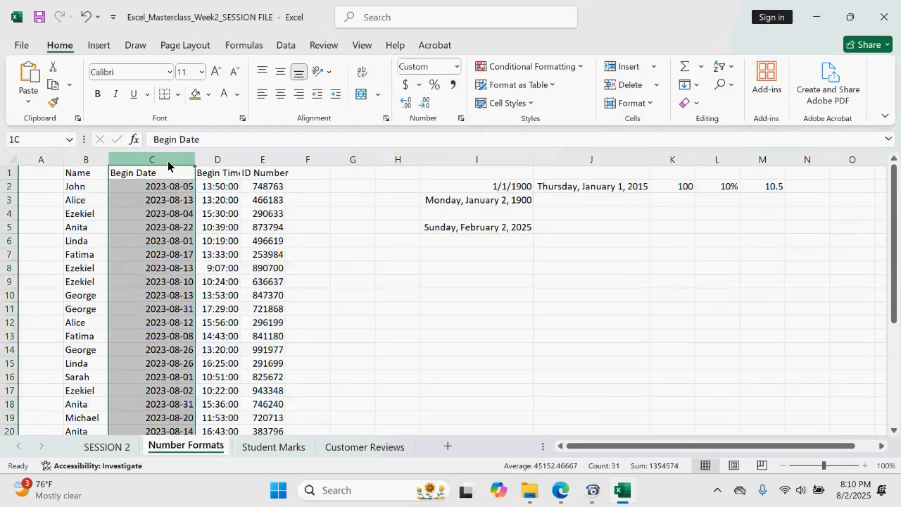
pyautogui.click(388, 267)
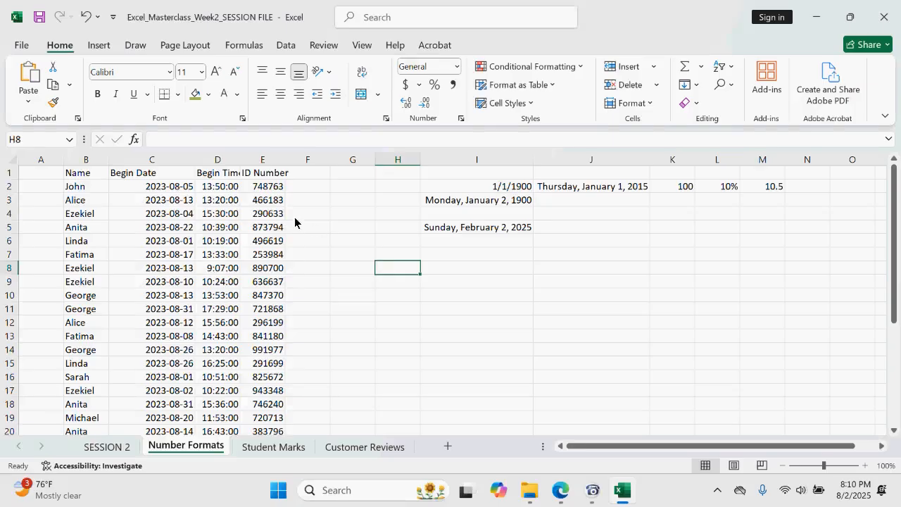
# Step: Format the whole Begin Date column as Long Date and widen it enough to show the full dates
pyautogui.click(154, 165)
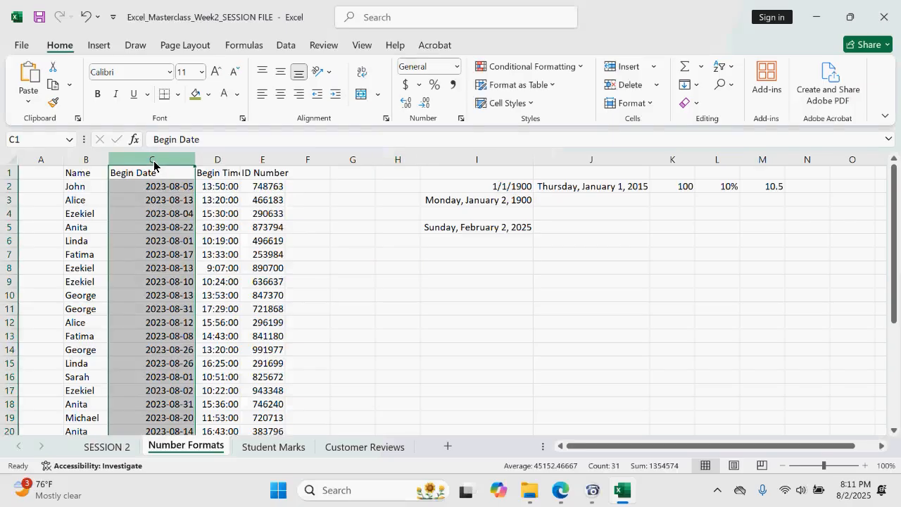
pyautogui.click(457, 67)
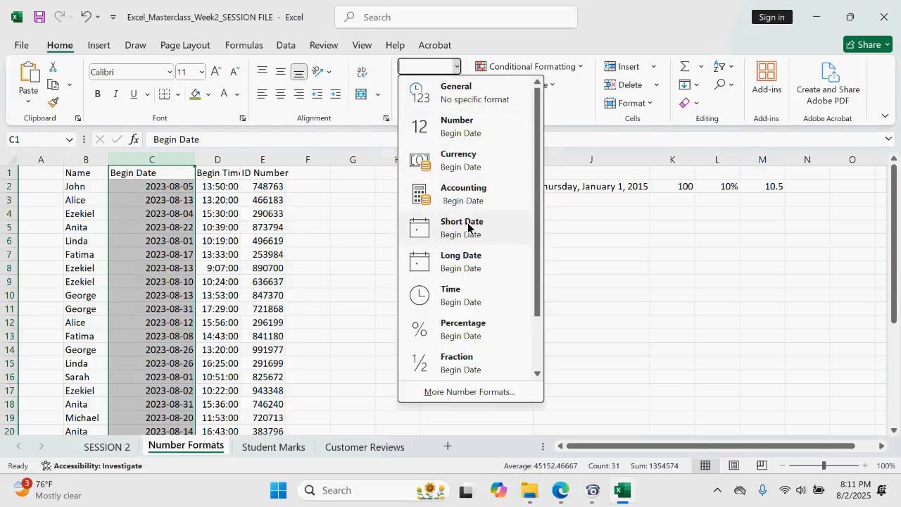
pyautogui.click(462, 262)
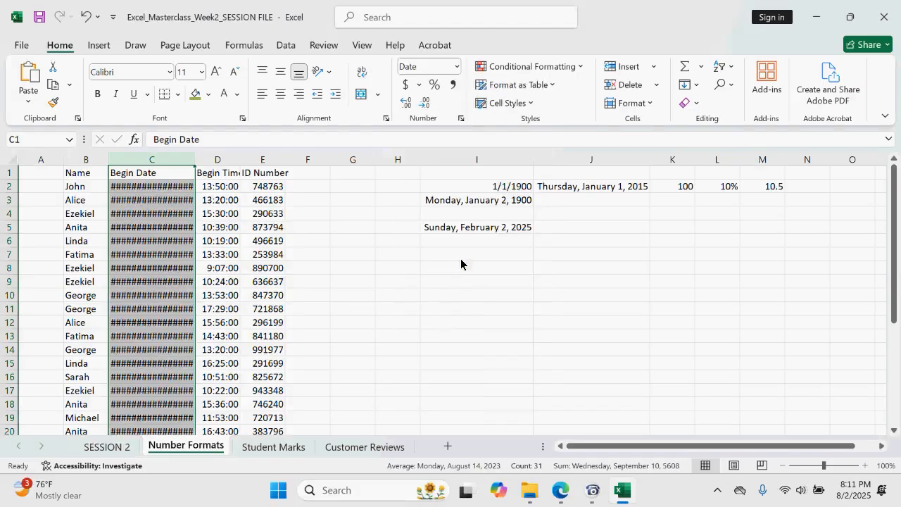
pyautogui.moveTo(195, 159); pyautogui.dragTo(250, 165)
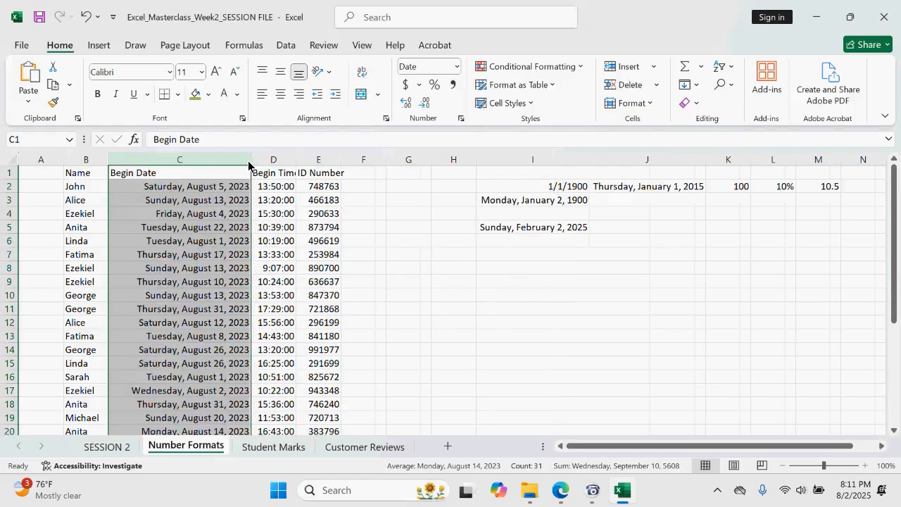
pyautogui.click(391, 279)
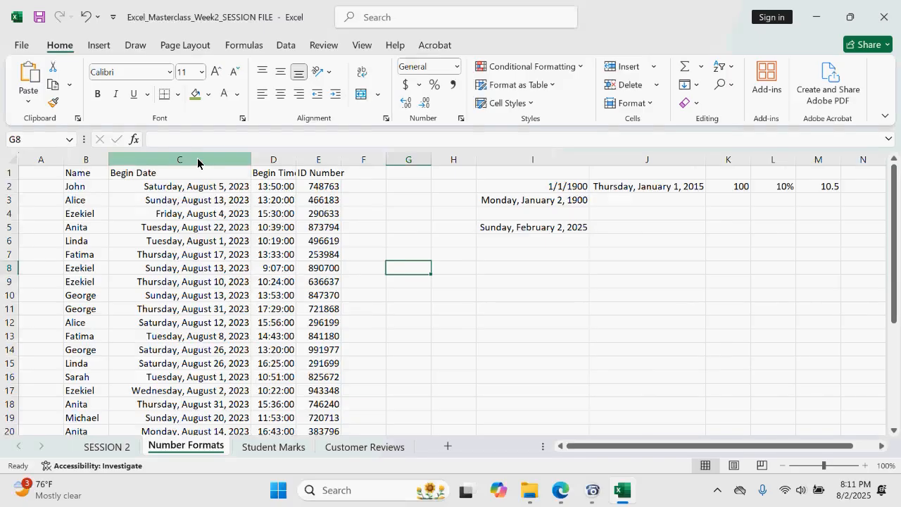
# Step: Format the whole Begin Date column C as Short Date
pyautogui.click(197, 158)
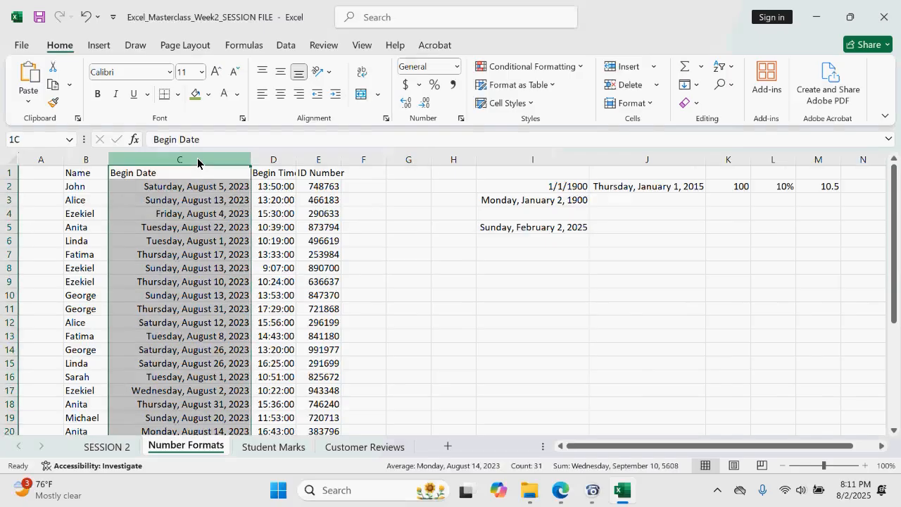
pyautogui.click(456, 66)
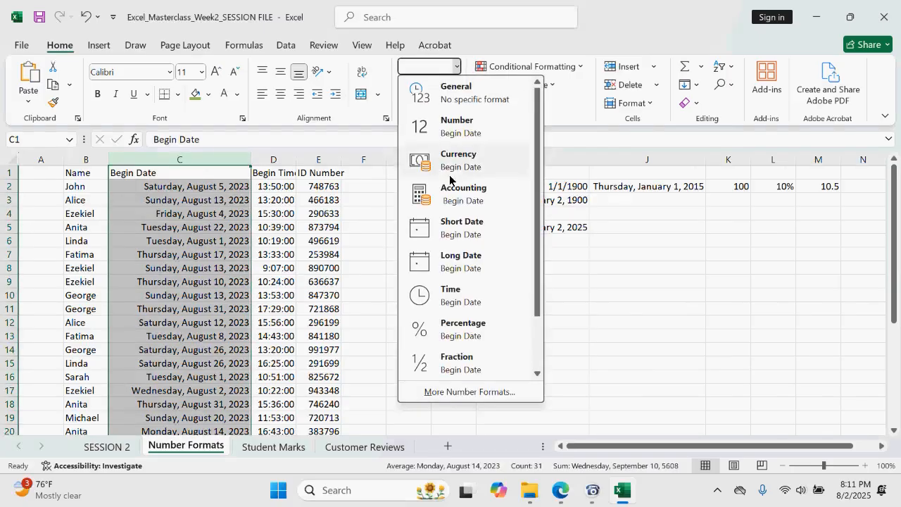
pyautogui.click(468, 223)
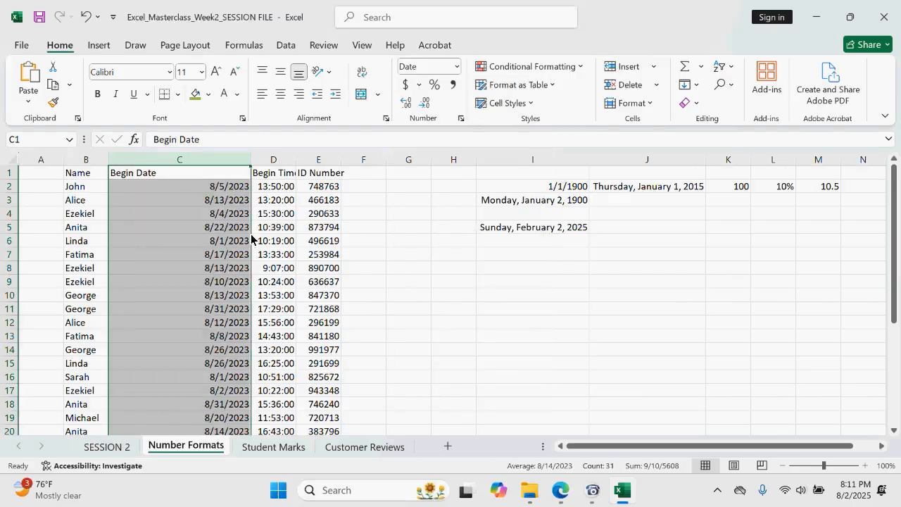
# Step: Format the whole Begin Date column C with the 14-Mar-2012 date type for the English (United States) locale
pyautogui.click(457, 67)
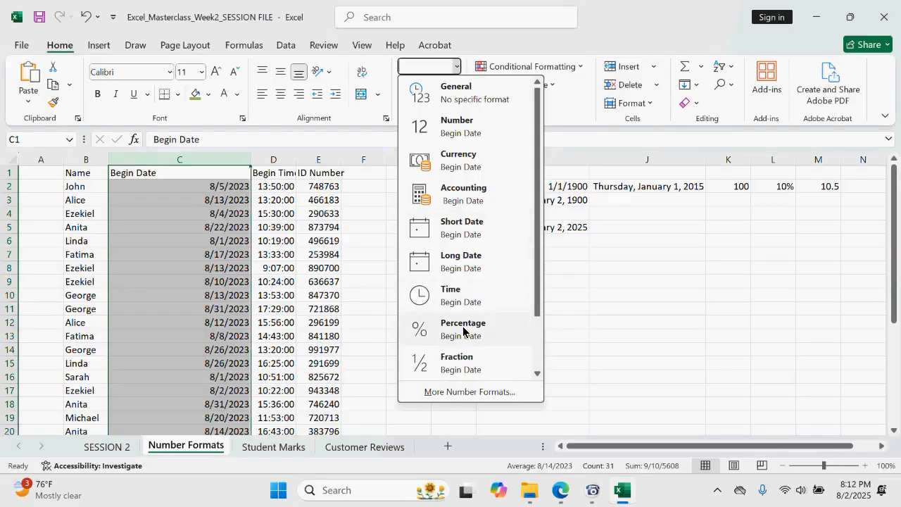
pyautogui.click(466, 392)
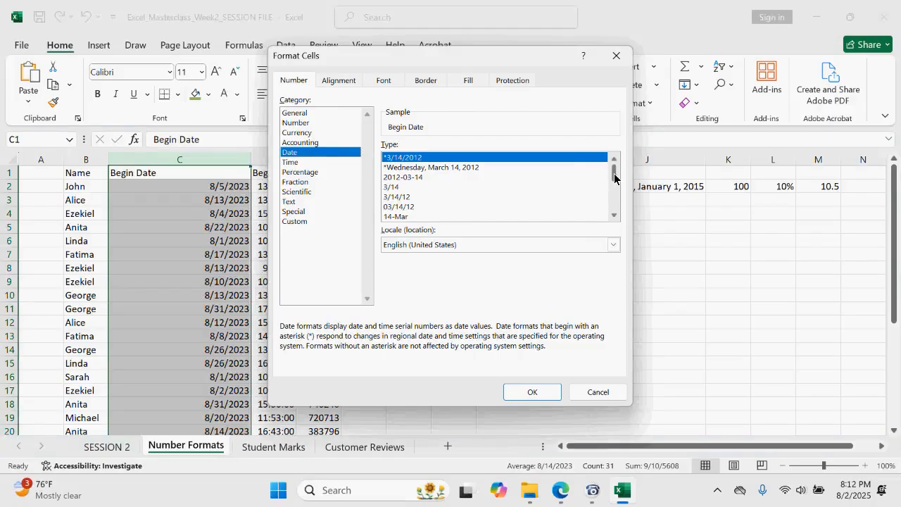
pyautogui.moveTo(614, 173); pyautogui.dragTo(612, 186)
pyautogui.click(613, 217)
pyautogui.click(613, 218)
pyautogui.click(613, 218)
pyautogui.click(613, 218)
pyautogui.click(613, 218)
pyautogui.click(613, 218)
pyautogui.click(612, 217)
pyautogui.click(613, 217)
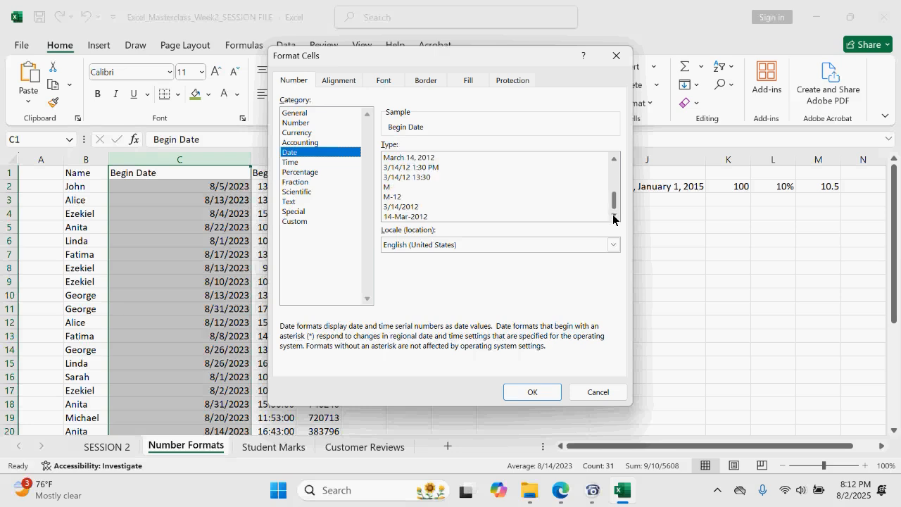
pyautogui.click(511, 216)
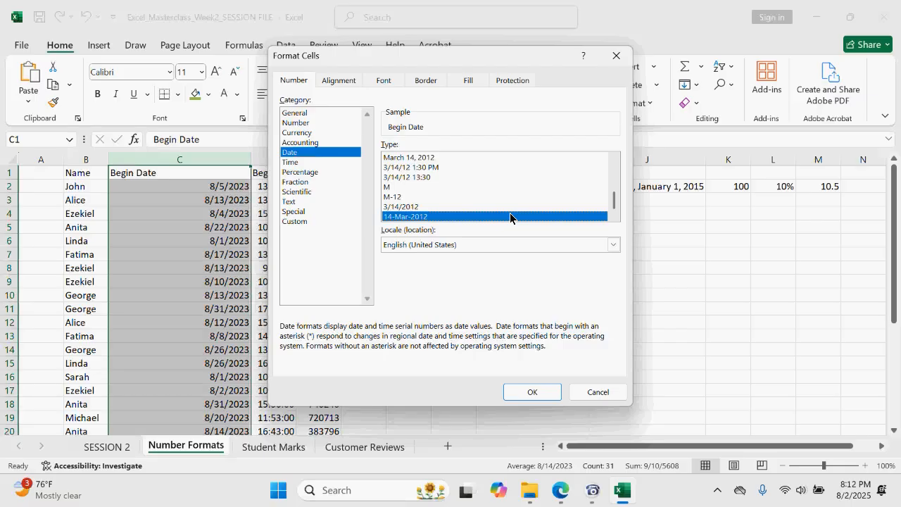
pyautogui.click(529, 392)
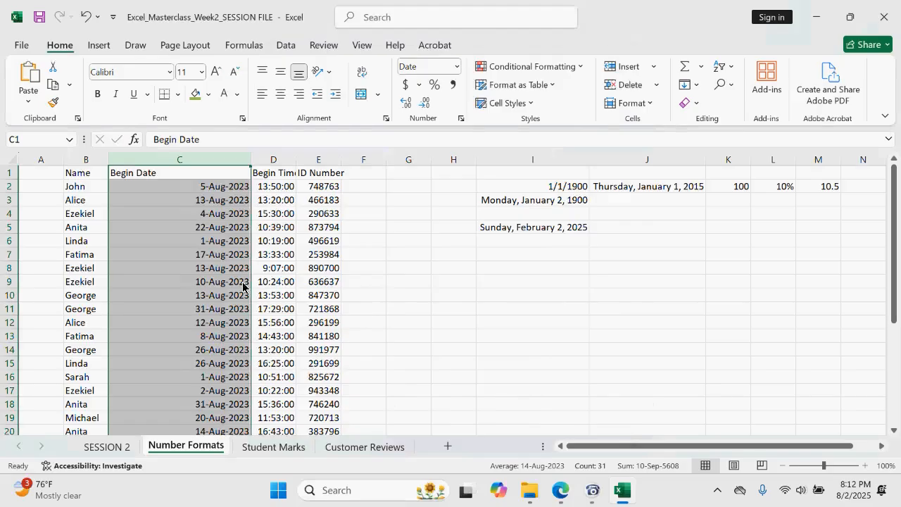
pyautogui.click(392, 282)
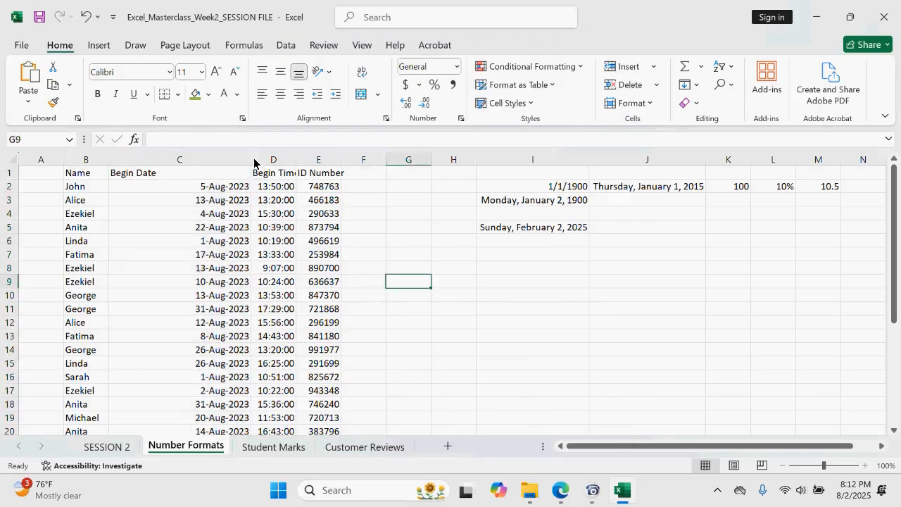
# Step: Try narrowing the Begin Date column, then undo the width change while keeping the 14-Mar-2012 date format
pyautogui.moveTo(252, 159); pyautogui.dragTo(200, 159)
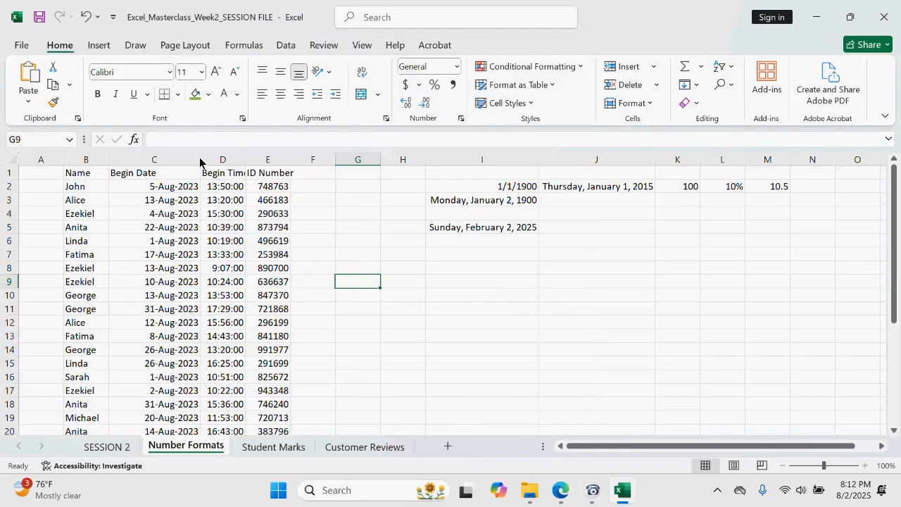
pyautogui.hotkey('ctrl', 'z')
pyautogui.hotkey('ctrl', 'z')
pyautogui.hotkey('ctrl', 'z')
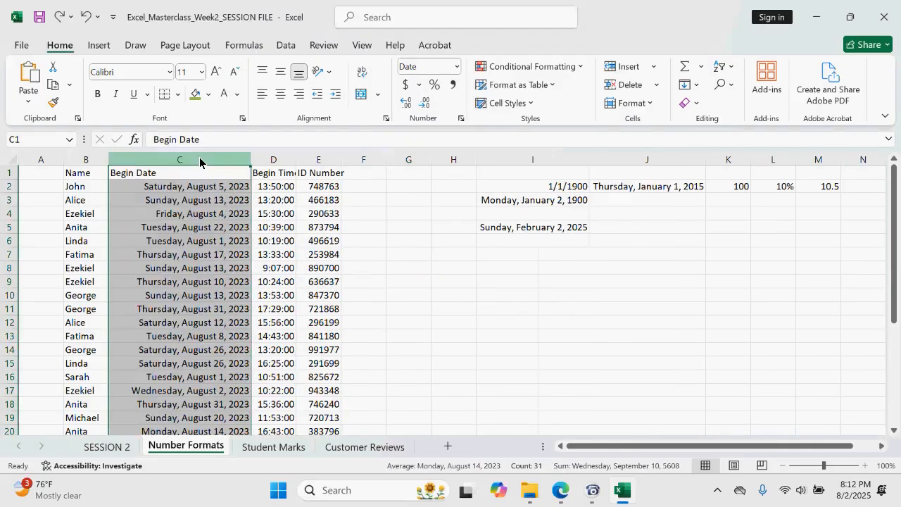
pyautogui.hotkey('ctrl', 'z')
pyautogui.hotkey('ctrl', 'z')
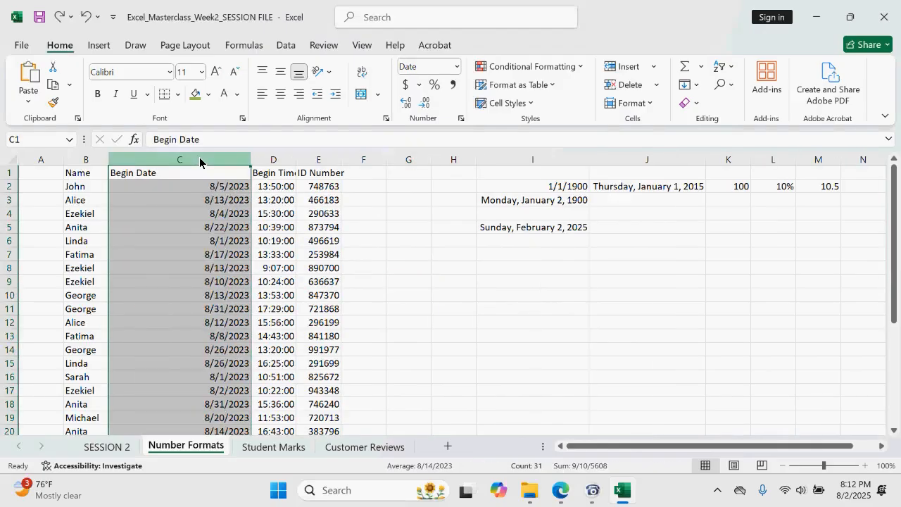
pyautogui.click(368, 281)
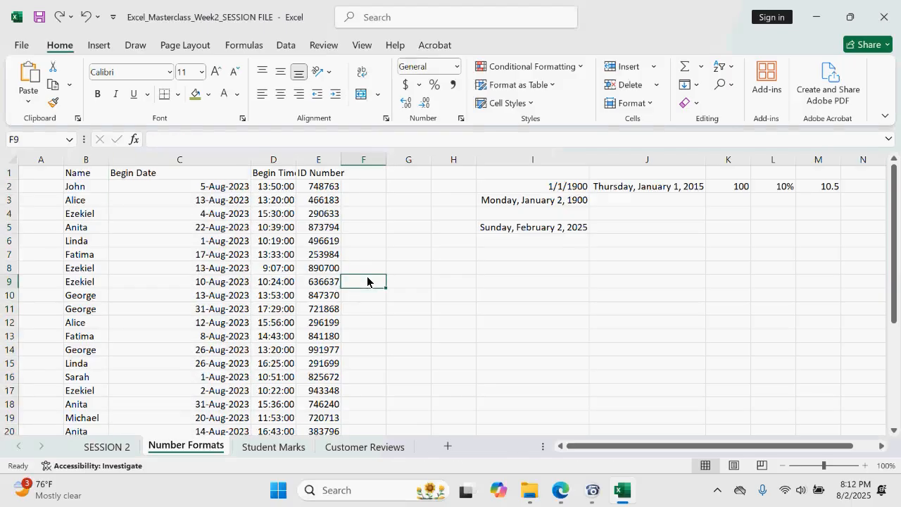
# Step: Check the stored value behind the first Begin Date in C2 without editing it
pyautogui.click(217, 192)
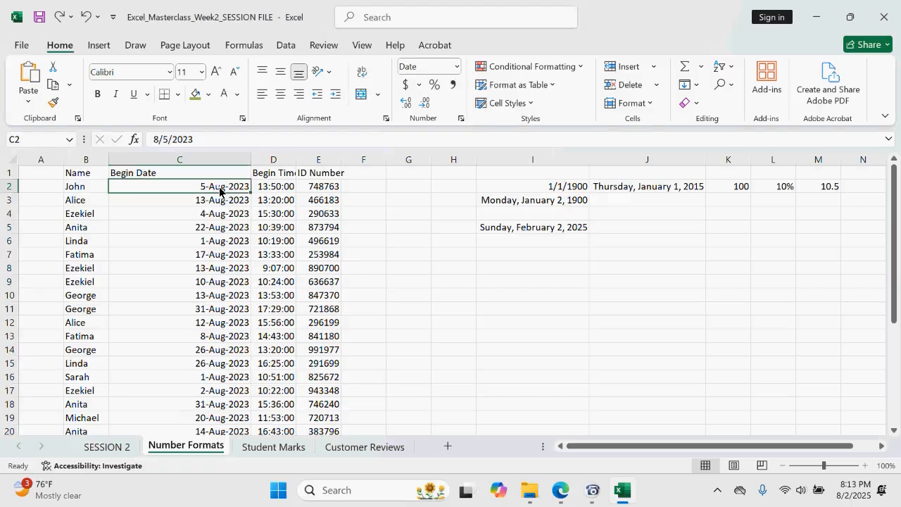
pyautogui.click(204, 144)
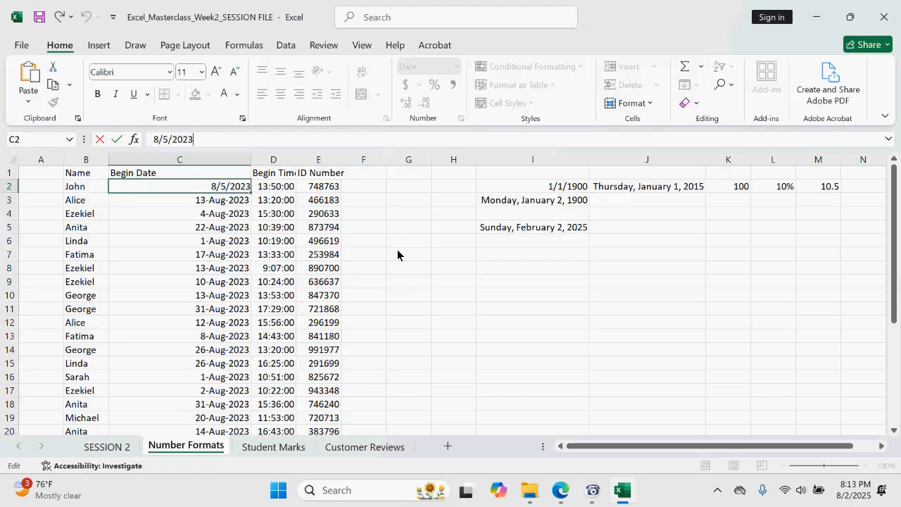
pyautogui.press('Return')
pyautogui.click(217, 190)
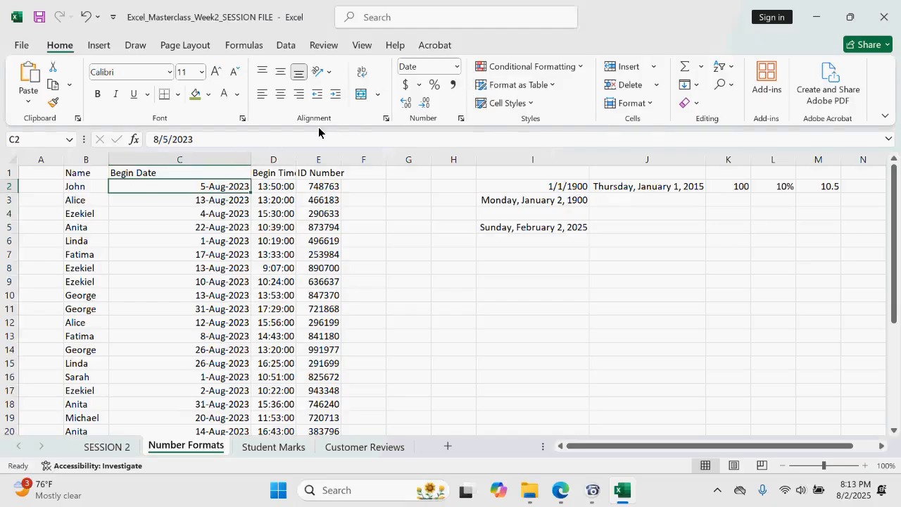
# Step: Format the whole Begin Date column C with the Mar-12 date type
pyautogui.click(220, 155)
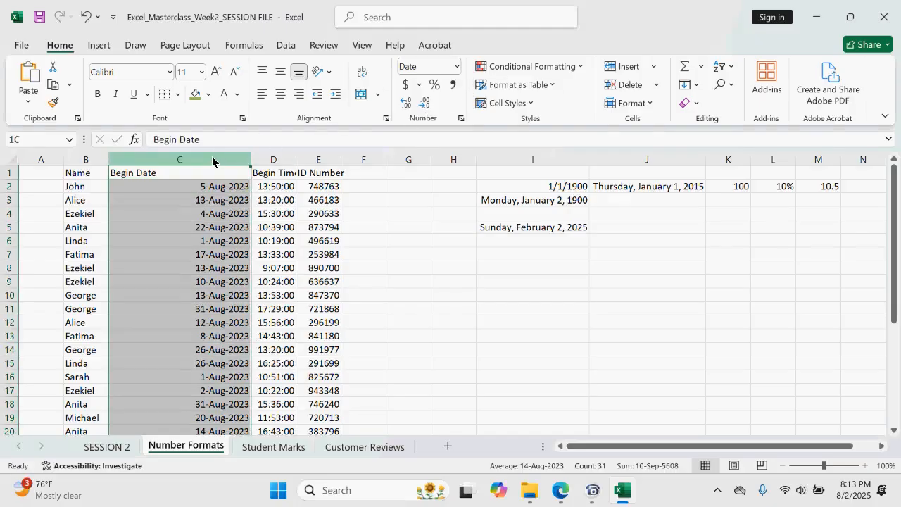
pyautogui.click(456, 70)
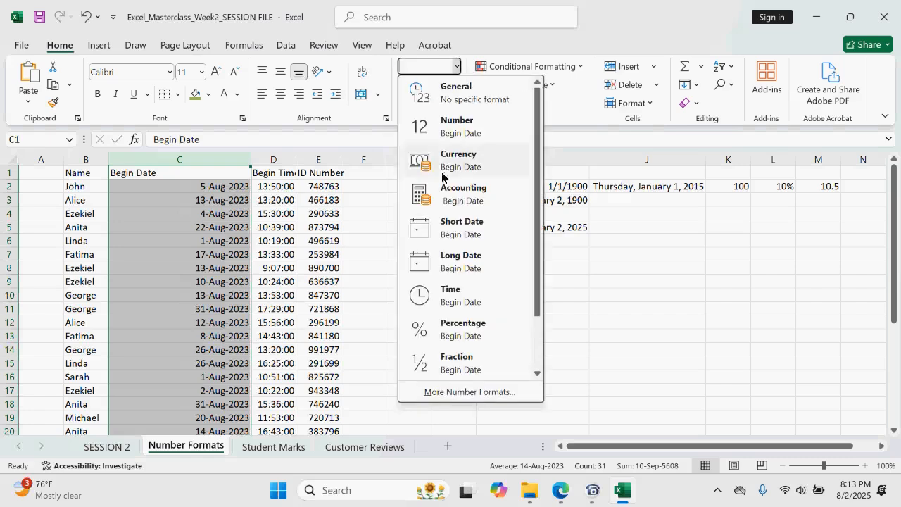
pyautogui.click(467, 392)
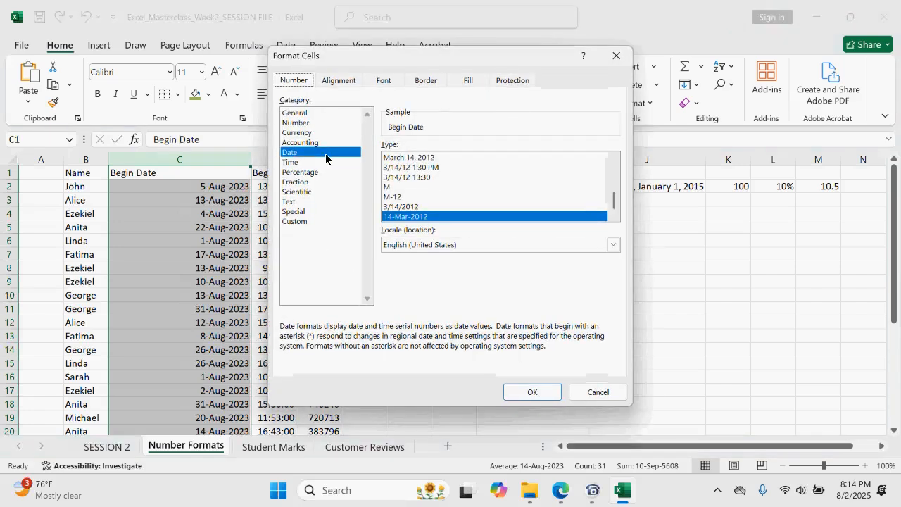
pyautogui.moveTo(615, 205); pyautogui.dragTo(617, 196)
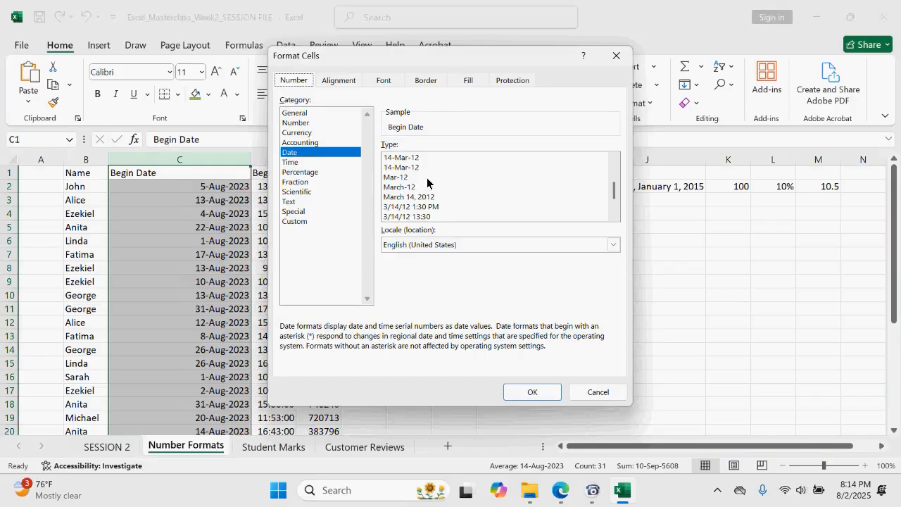
pyautogui.click(401, 178)
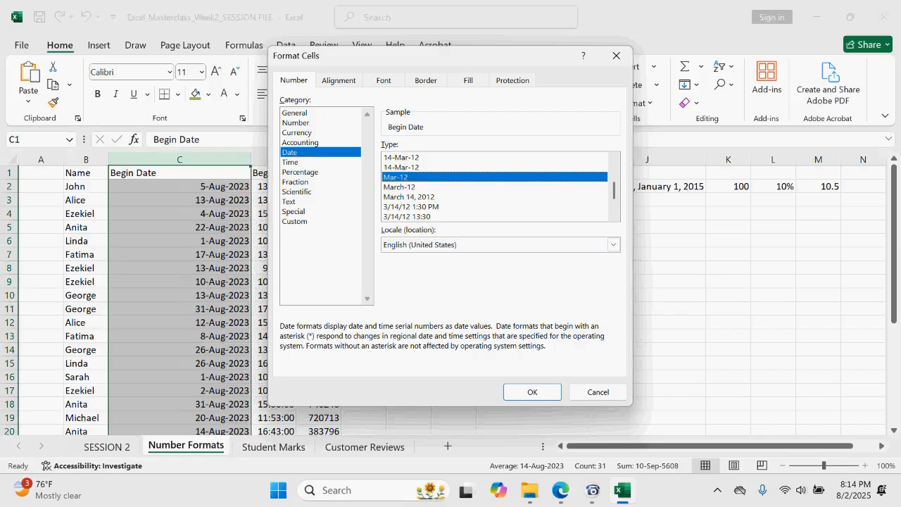
pyautogui.press('Return')
# Step: Format the time in cell I7 with the 13:30:55 time type
pyautogui.click(570, 283)
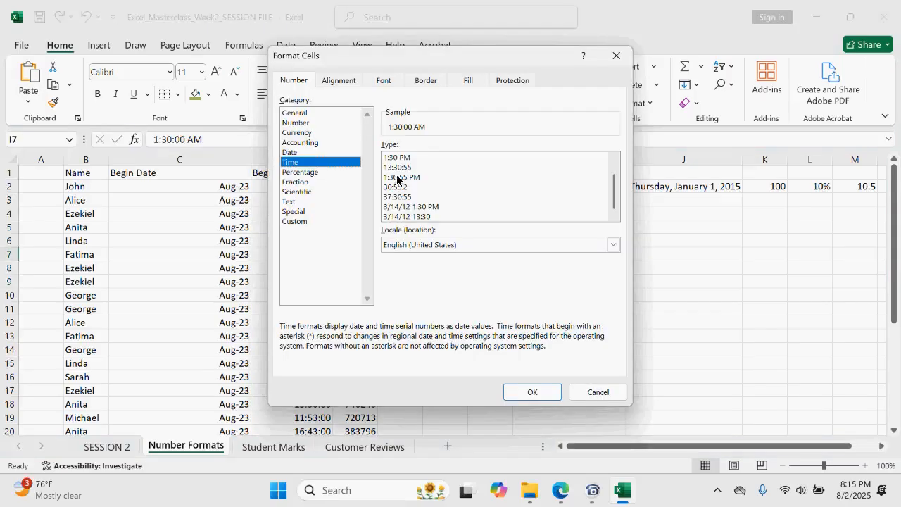
pyautogui.click(406, 169)
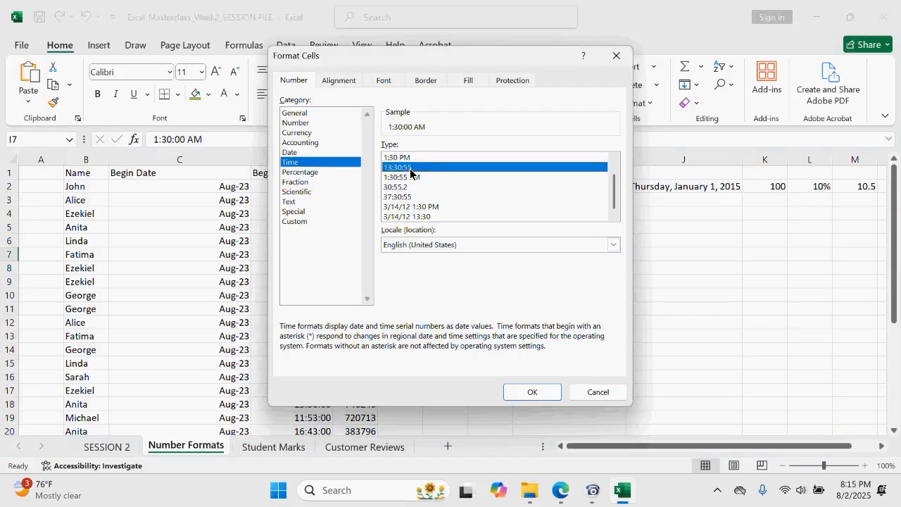
pyautogui.click(533, 394)
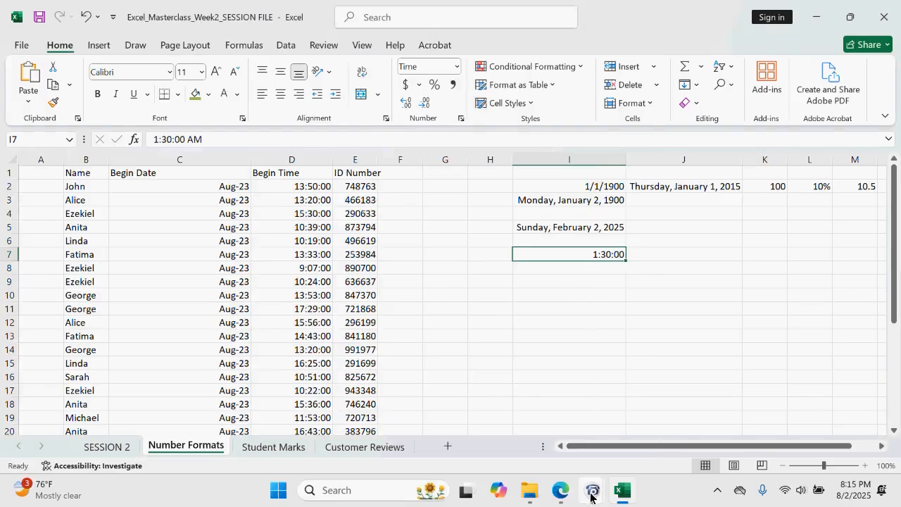
pyautogui.moveTo(592, 493)
pyautogui.scroll(2, 89, 211)
# Step: Examine the number format categories for the Name column, including the Currency options, without applying any
pyautogui.click(88, 162)
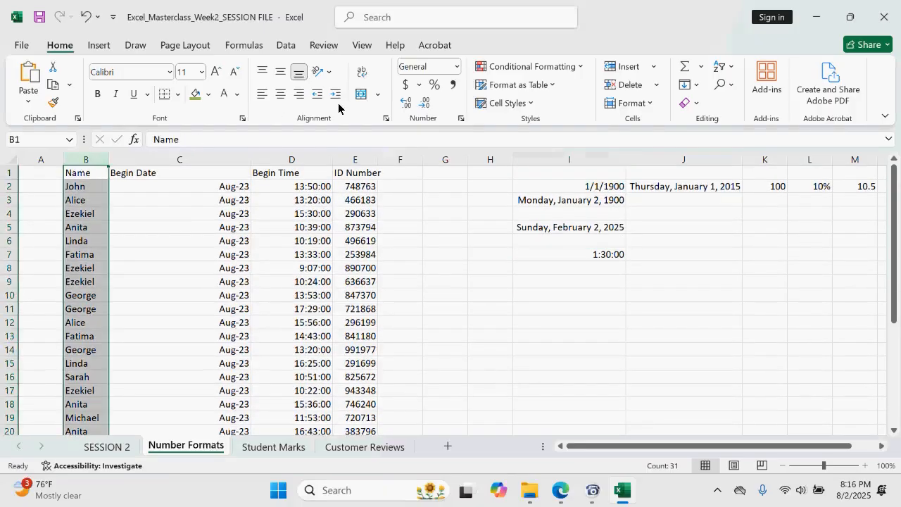
pyautogui.click(457, 66)
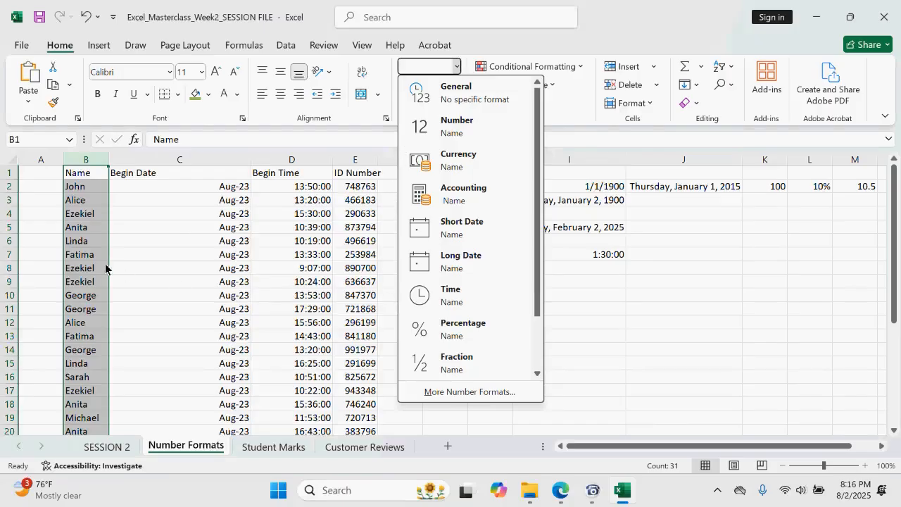
pyautogui.click(458, 399)
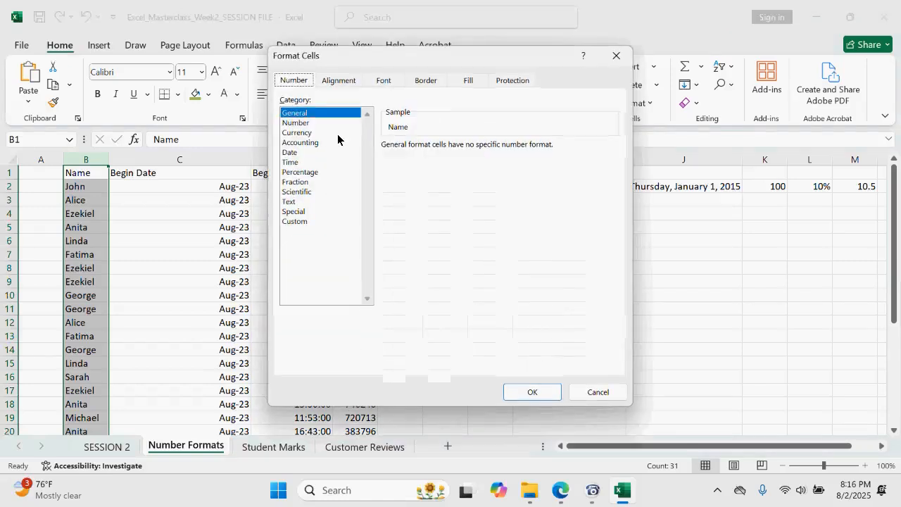
pyautogui.click(307, 134)
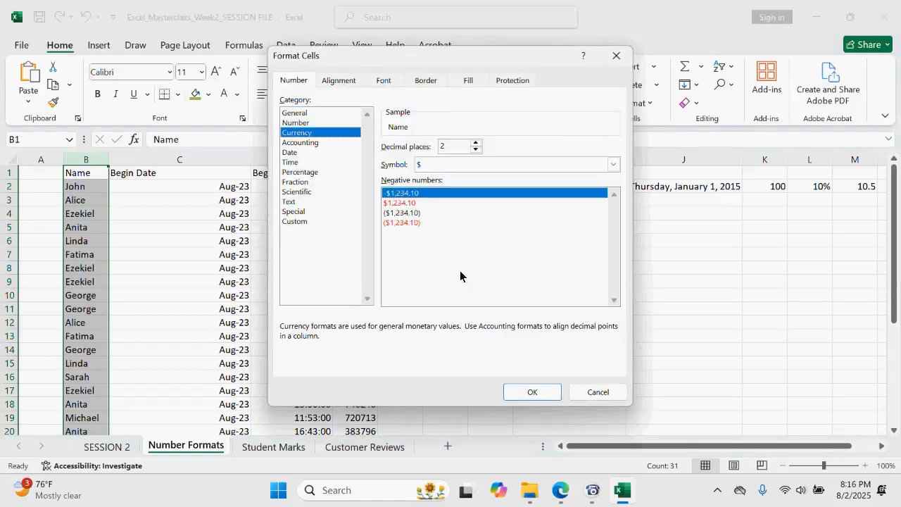
pyautogui.click(585, 398)
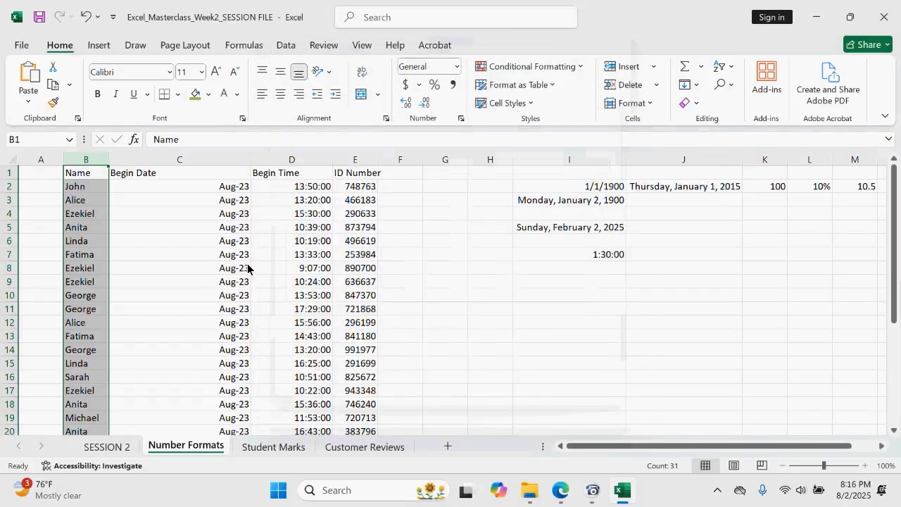
pyautogui.click(247, 268)
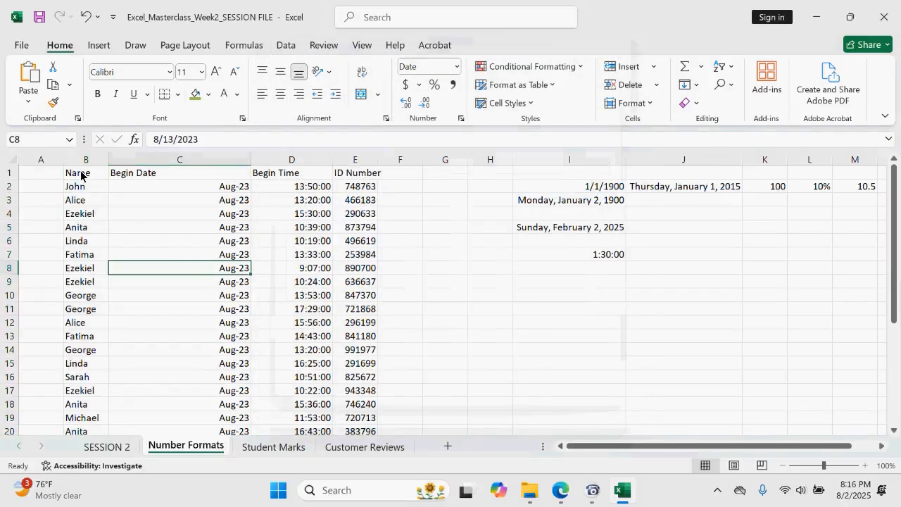
pyautogui.click(174, 227)
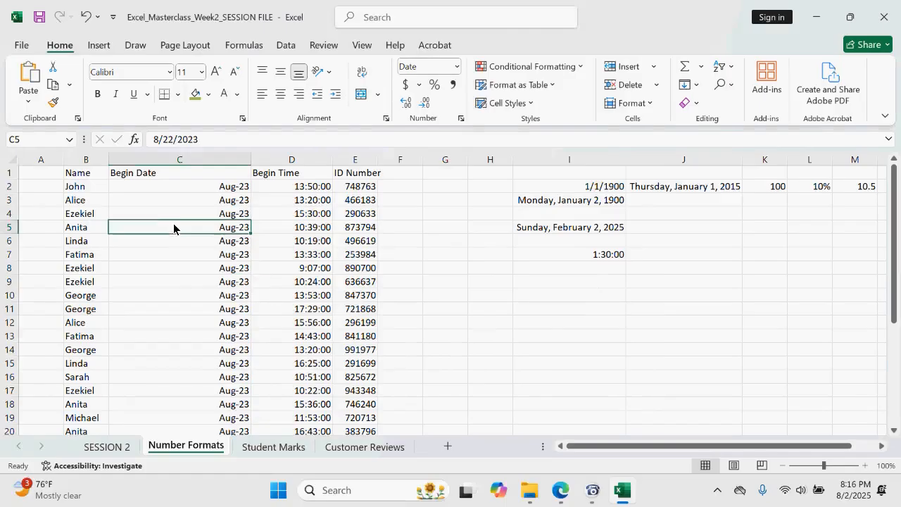
pyautogui.click(177, 216)
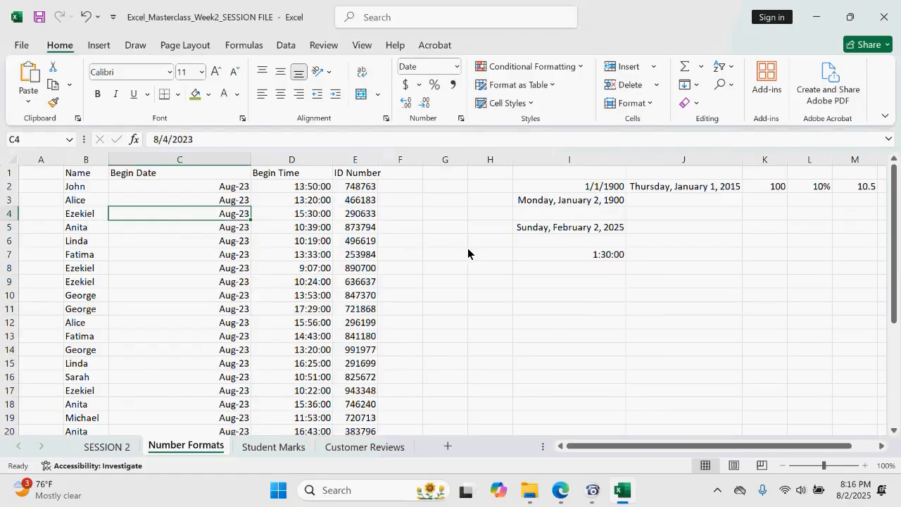
# Step: Enter 100 in cell G6
pyautogui.click(446, 243)
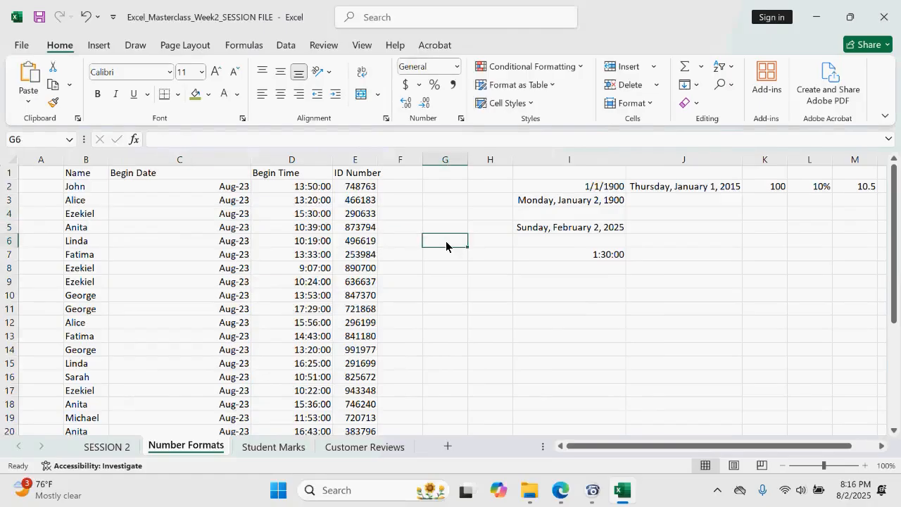
pyautogui.write('21')
pyautogui.press('BackSpace')
pyautogui.press('BackSpace')
pyautogui.write('100')
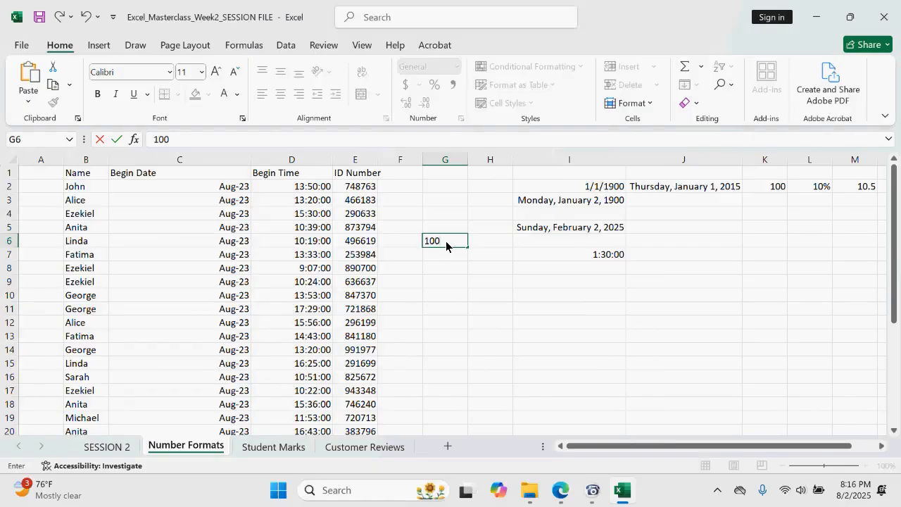
pyautogui.press('Return')
# Step: Format cell G6 as Percentage
pyautogui.click(453, 240)
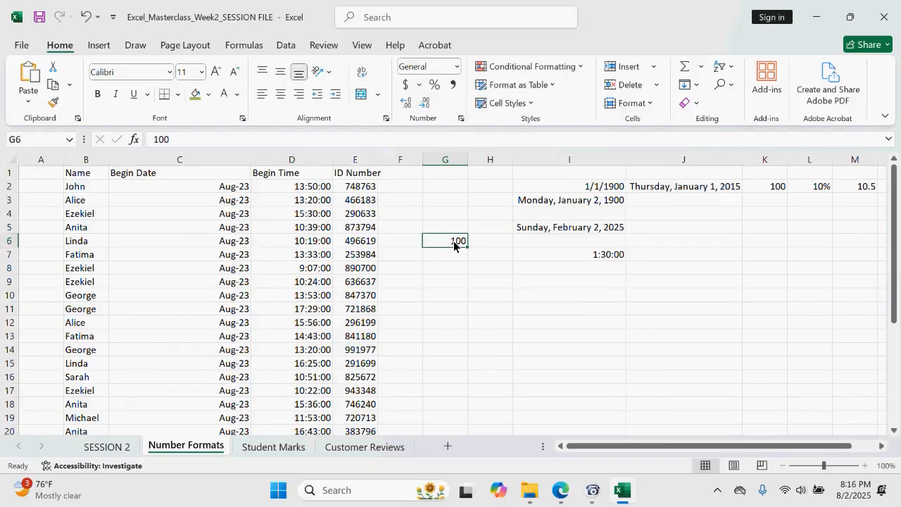
pyautogui.click(456, 67)
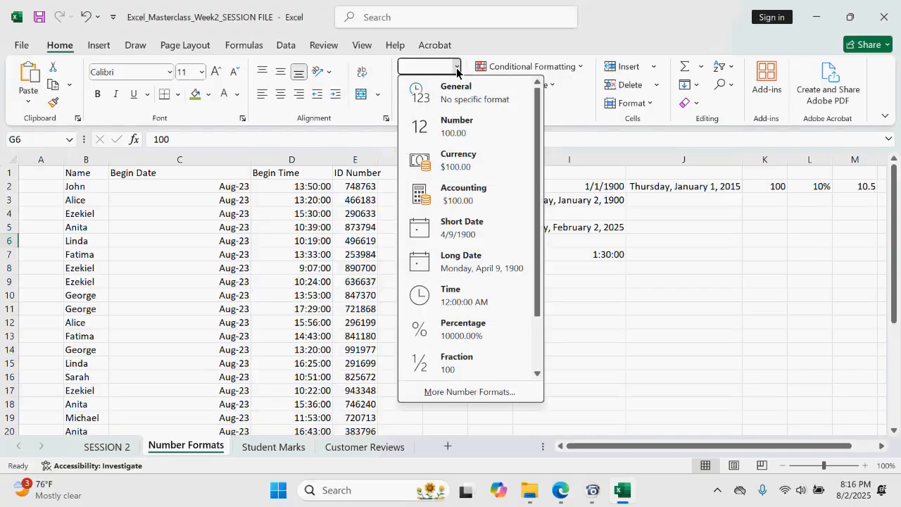
pyautogui.click(423, 331)
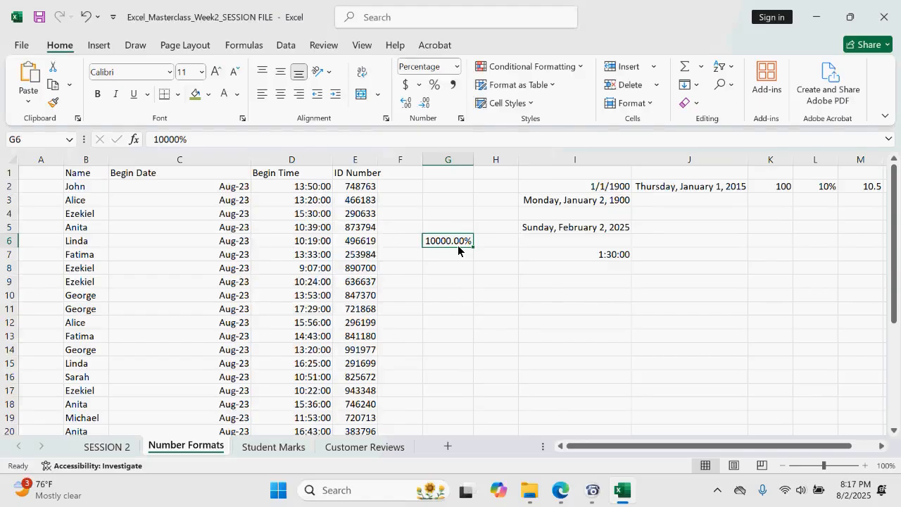
# Step: Replace the value in cell G6 with 10%
pyautogui.press('Delete')
pyautogui.write('10')
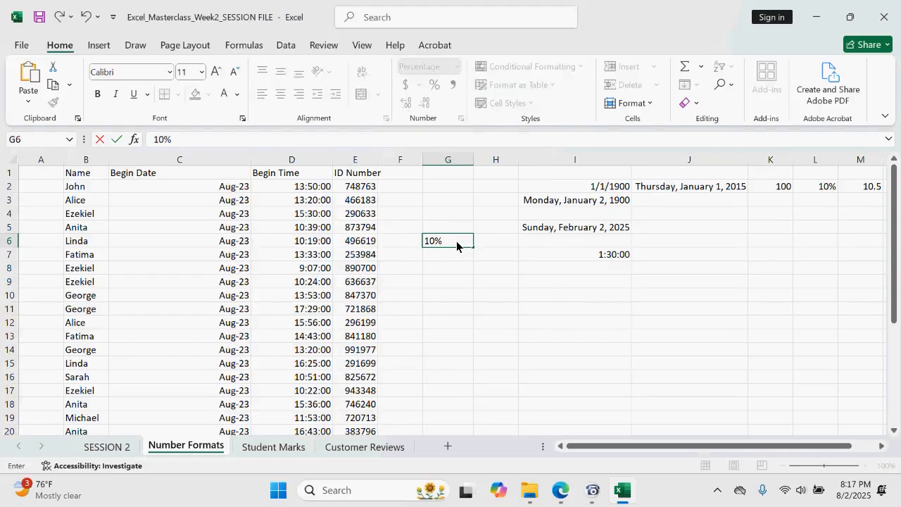
pyautogui.press('Return')
pyautogui.click(455, 241)
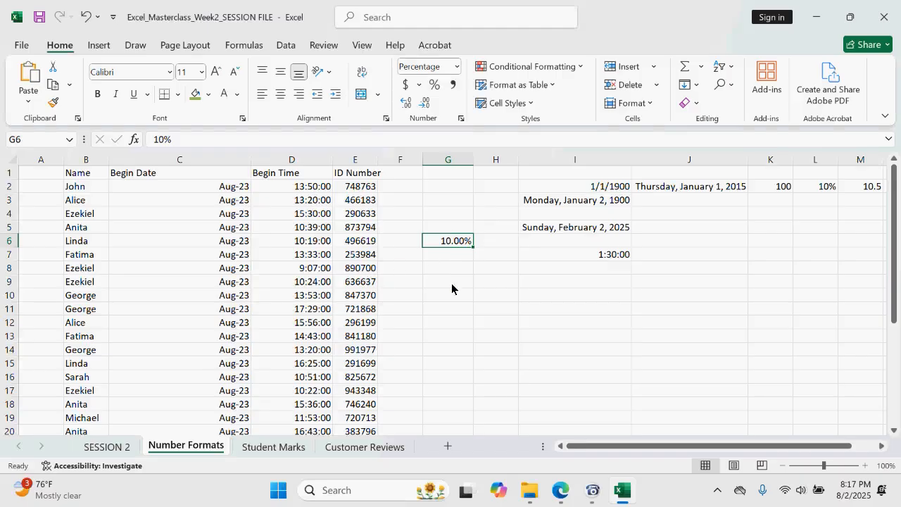
# Step: Clear the practice entries from cells G2:O11 on the Number Formats sheet
pyautogui.moveTo(439, 186); pyautogui.dragTo(869, 310)
pyautogui.press('Delete')
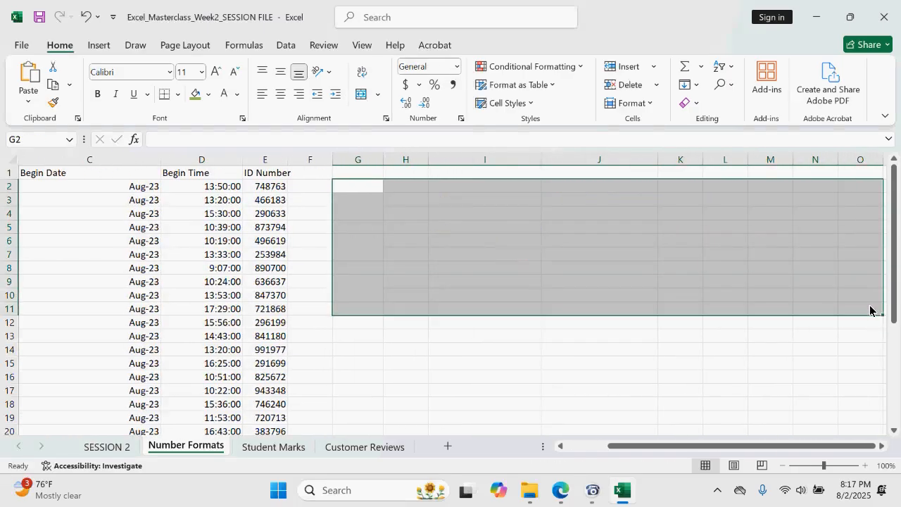
pyautogui.click(508, 352)
pyautogui.hscroll(-3, 425, 326)
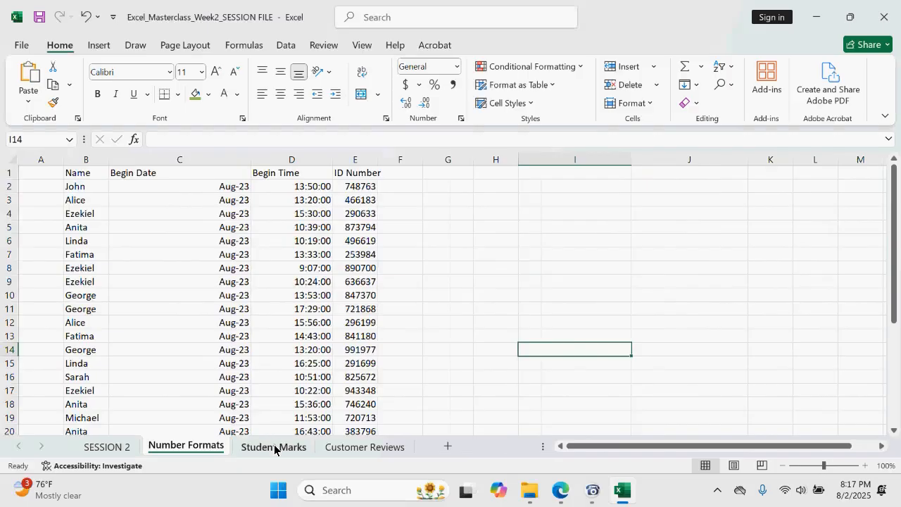
# Step: Open the Student Marks sheet and widen column A so the full Student Name header fits
pyautogui.click(273, 444)
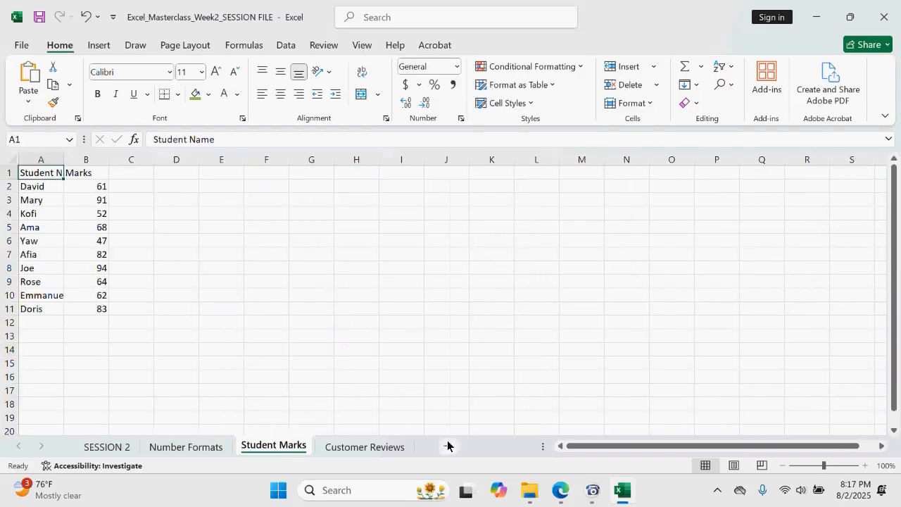
pyautogui.moveTo(591, 490)
pyautogui.moveTo(63, 163); pyautogui.dragTo(89, 166)
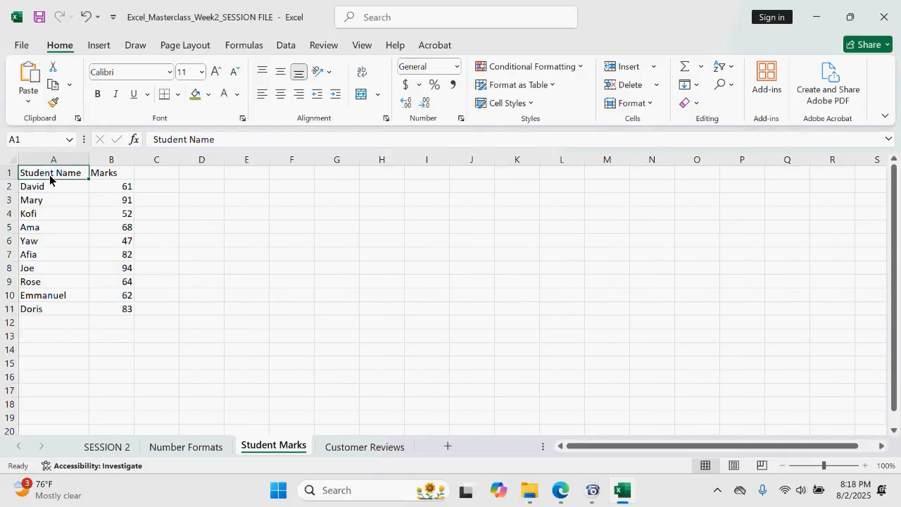
# Step: Fill the header cells A1:B1 with the light off-white theme color and make their text bold
pyautogui.moveTo(49, 179); pyautogui.dragTo(120, 176)
pyautogui.click(195, 103)
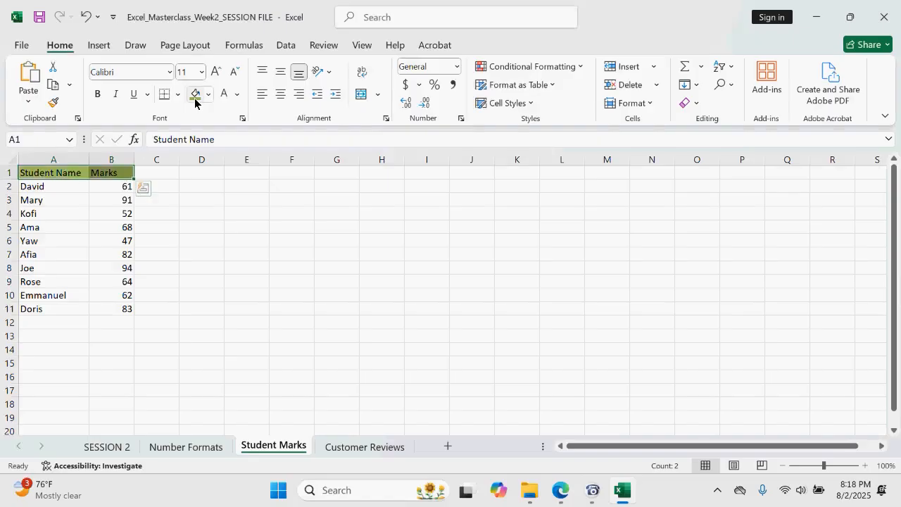
pyautogui.click(207, 95)
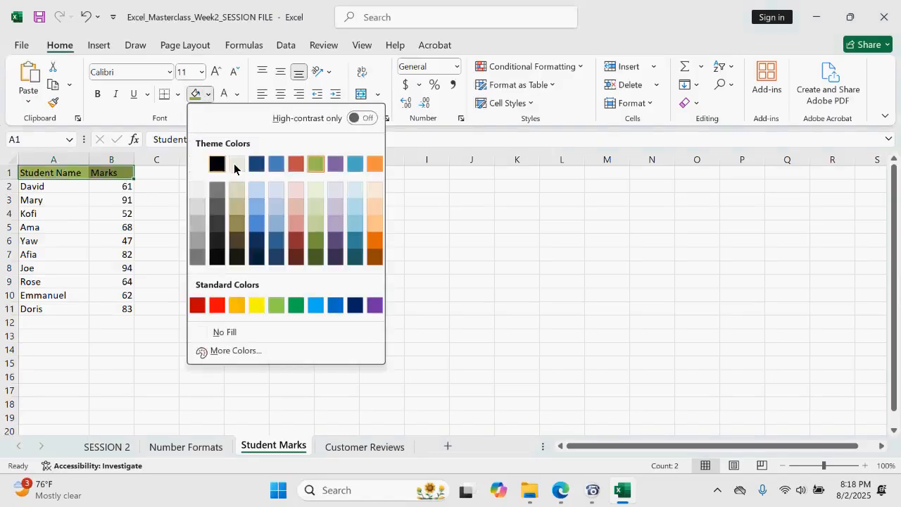
pyautogui.click(237, 164)
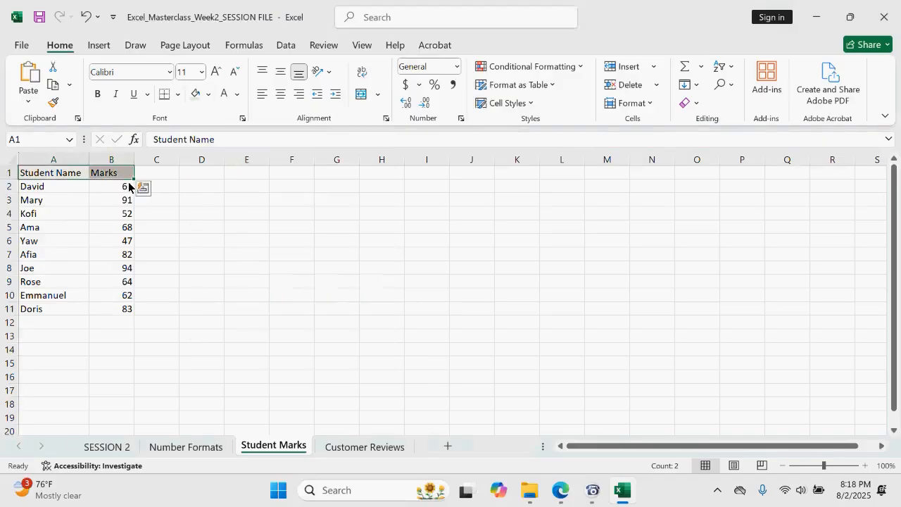
pyautogui.hotkey('ctrl', 'b')
pyautogui.click(203, 245)
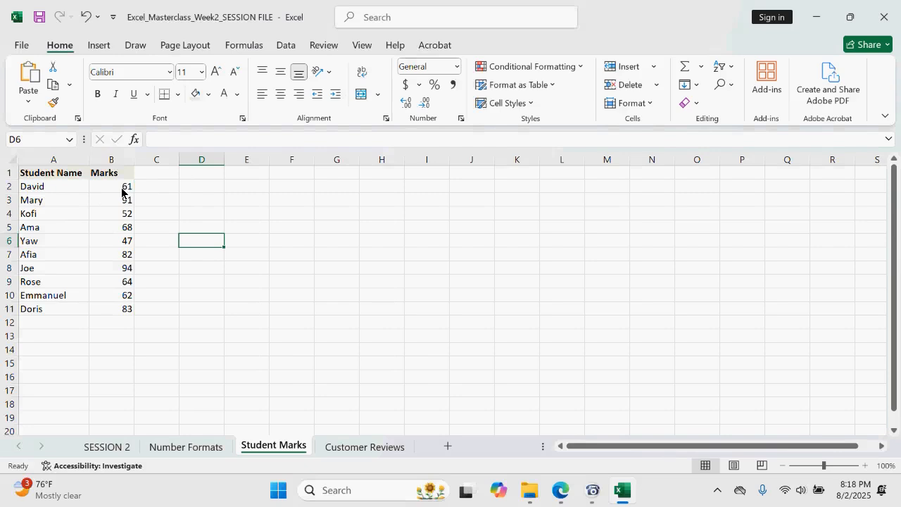
pyautogui.click(166, 200)
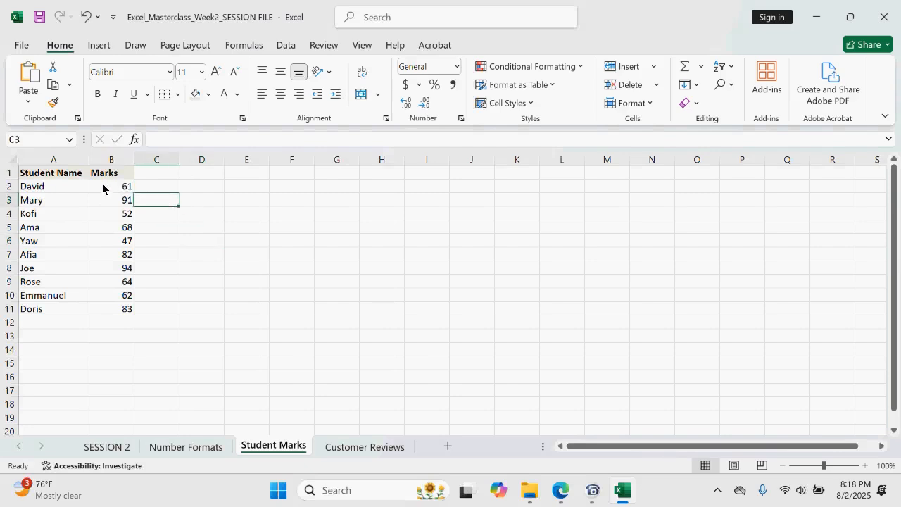
# Step: Try blue gradient-fill data bars on the Marks column and undo them
pyautogui.click(118, 163)
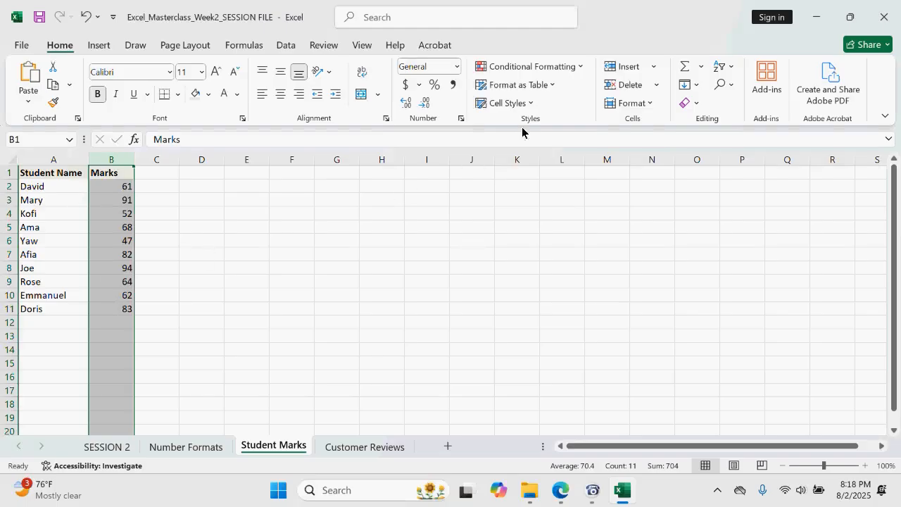
pyautogui.click(572, 68)
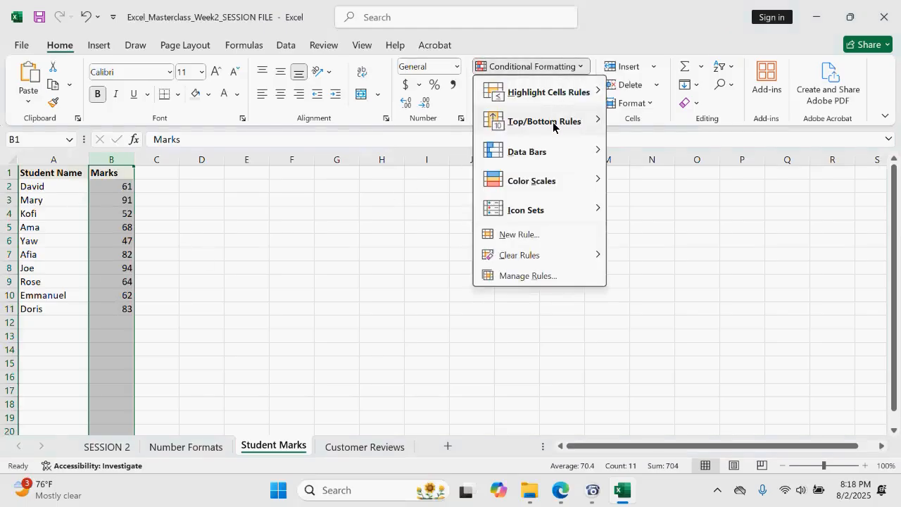
pyautogui.moveTo(551, 154)
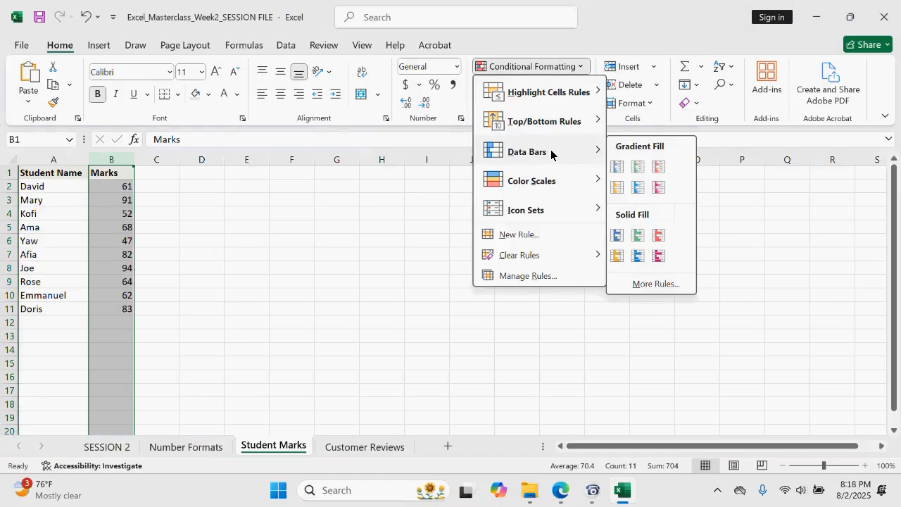
pyautogui.click(613, 167)
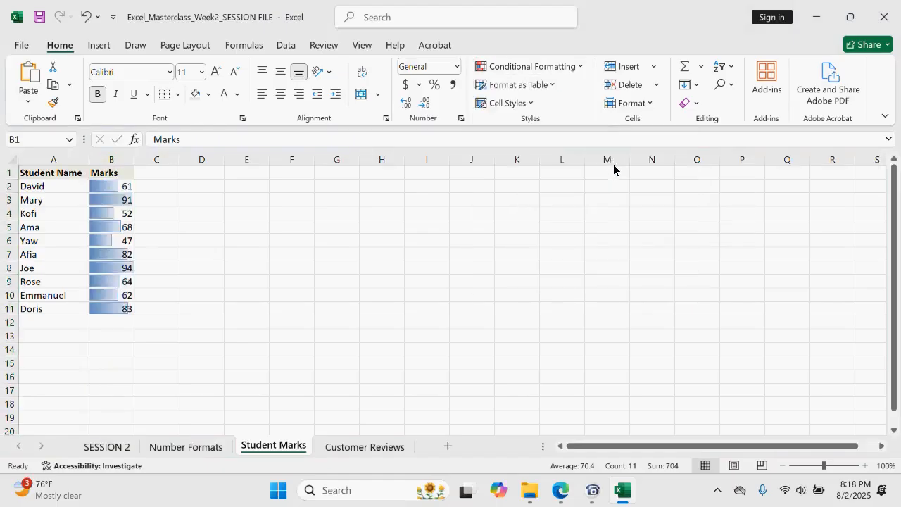
pyautogui.click(204, 204)
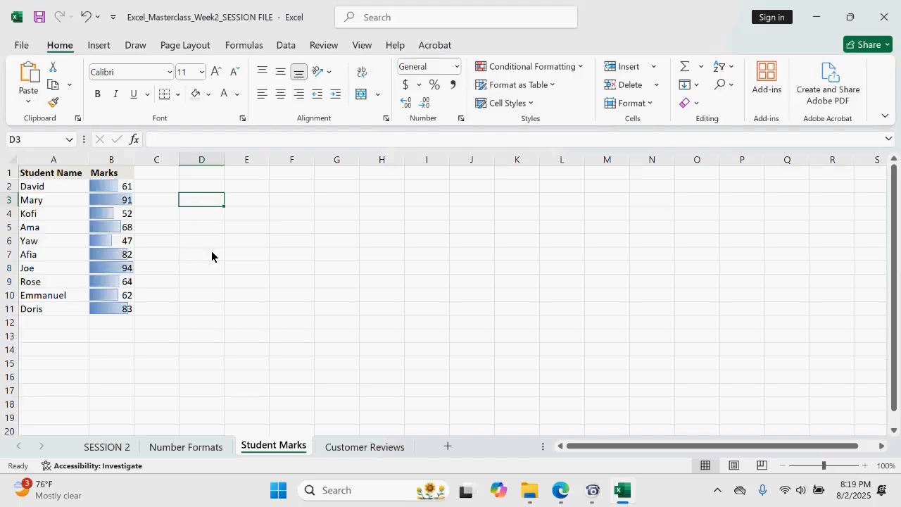
pyautogui.hotkey('ctrl', 'z')
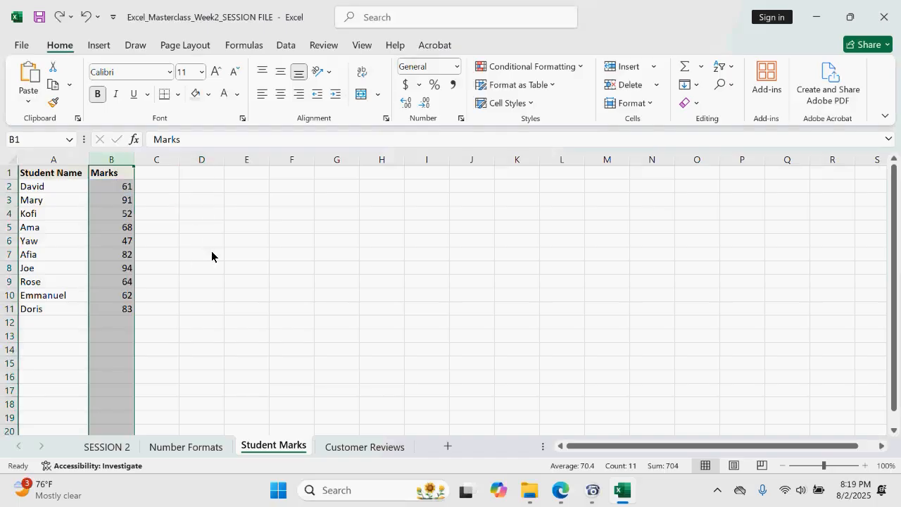
# Step: Try the Green - Yellow - Red Color Scale on the Marks column and undo it
pyautogui.click(561, 64)
pyautogui.moveTo(557, 131)
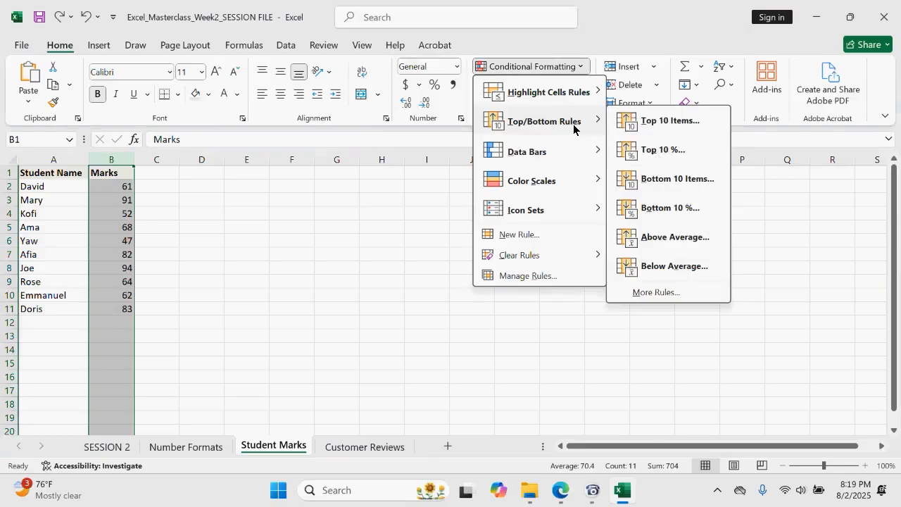
pyautogui.moveTo(565, 181)
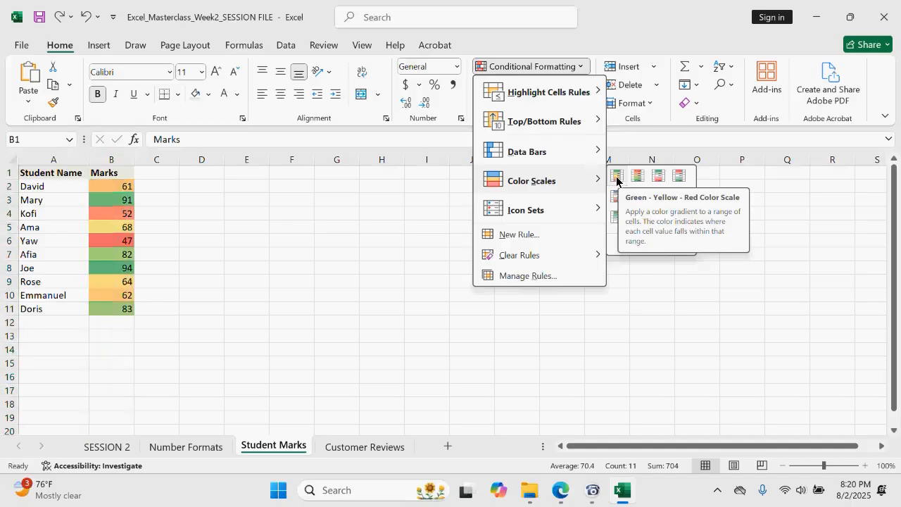
pyautogui.click(616, 181)
pyautogui.click(262, 262)
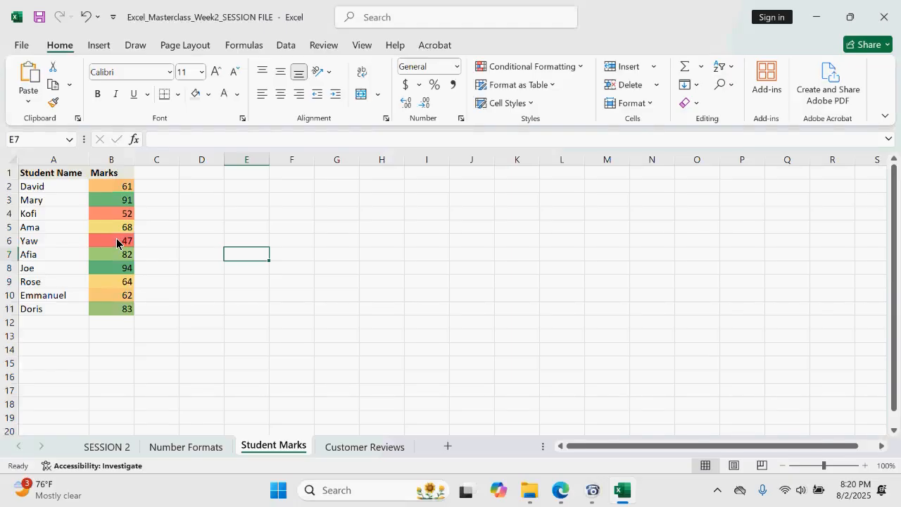
pyautogui.hotkey('ctrl', 'z')
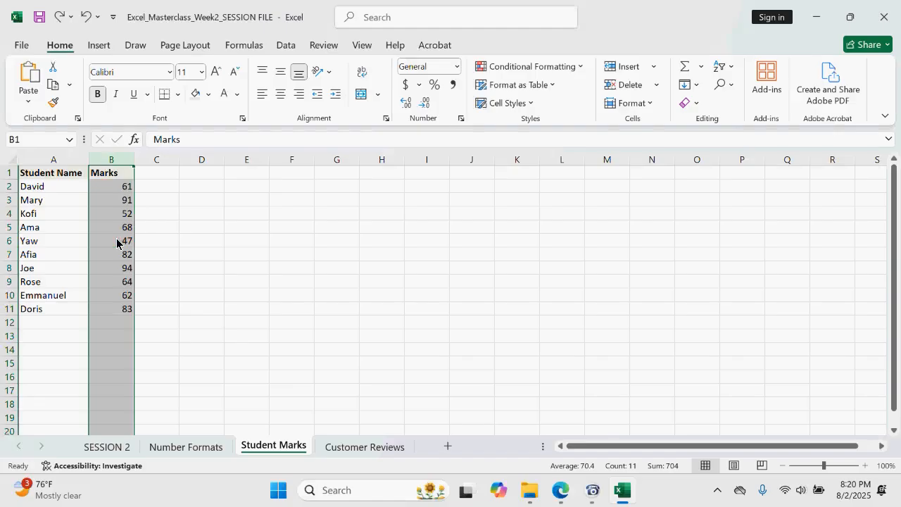
# Step: Start a custom color scale rule for the Marks column using a 3-Color Scale with Lowest Value as the minimum type
pyautogui.click(571, 71)
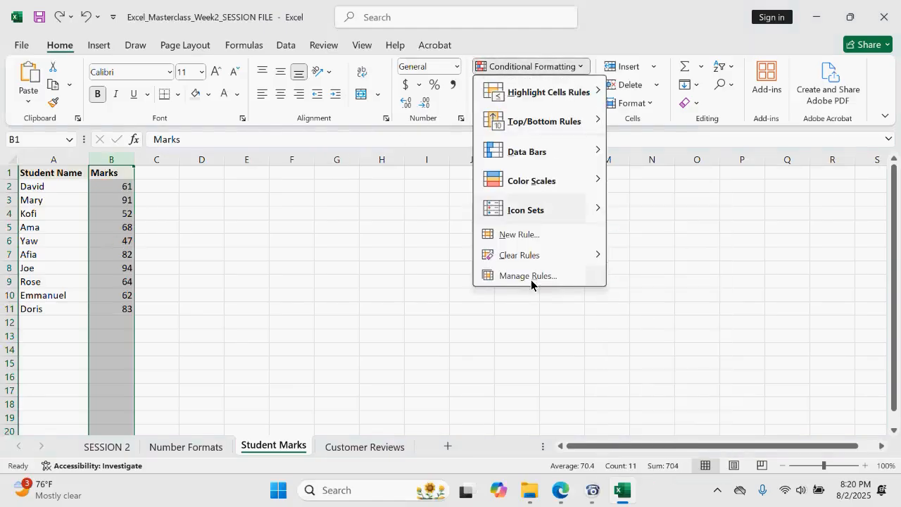
pyautogui.moveTo(566, 181)
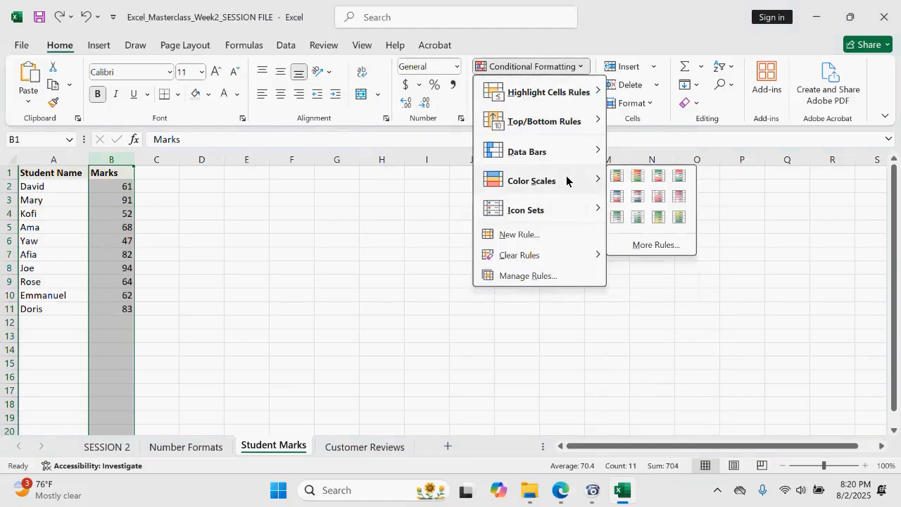
pyautogui.click(648, 243)
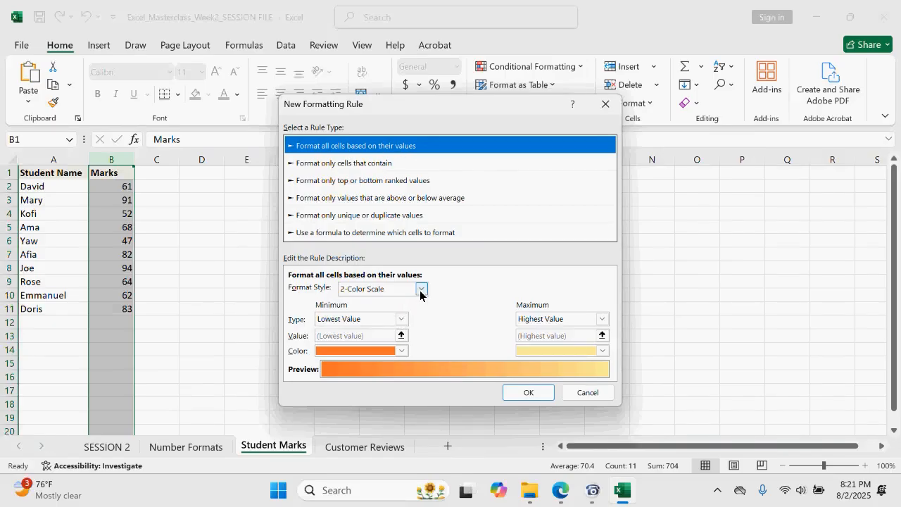
pyautogui.click(420, 290)
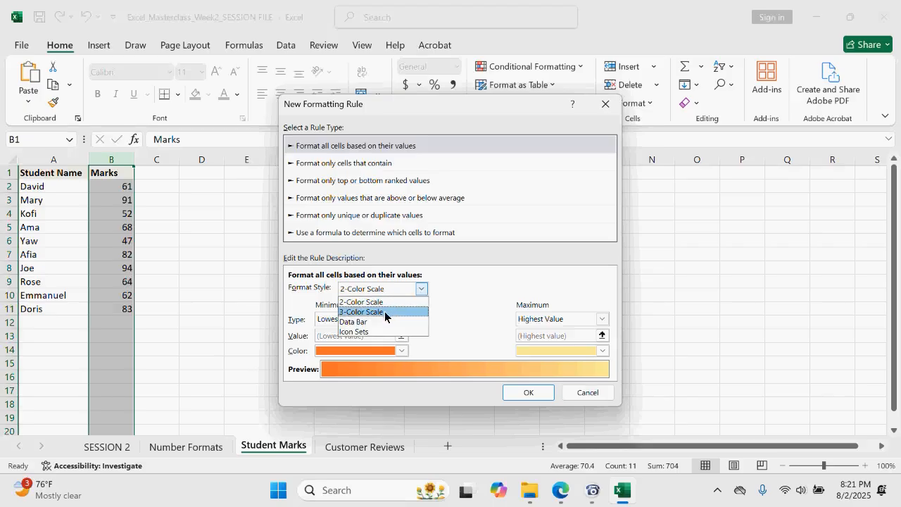
pyautogui.click(444, 305)
pyautogui.click(421, 290)
pyautogui.click(394, 312)
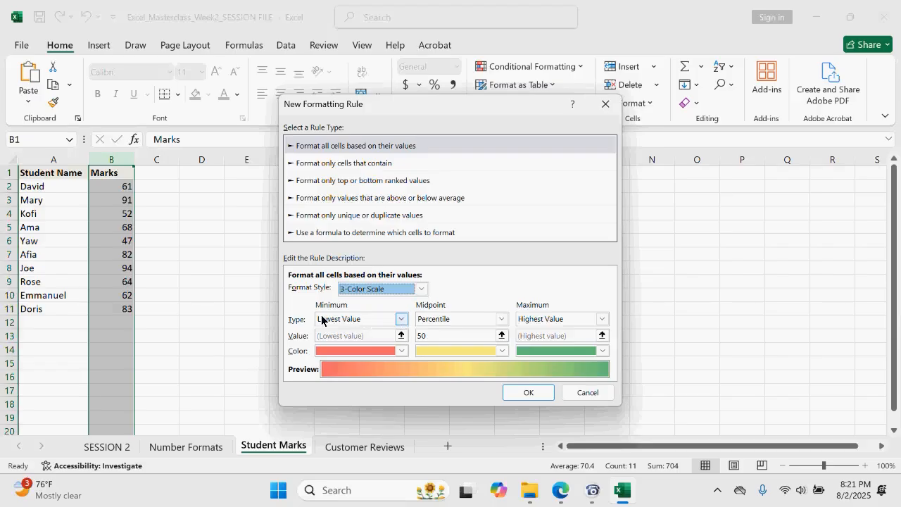
pyautogui.click(401, 320)
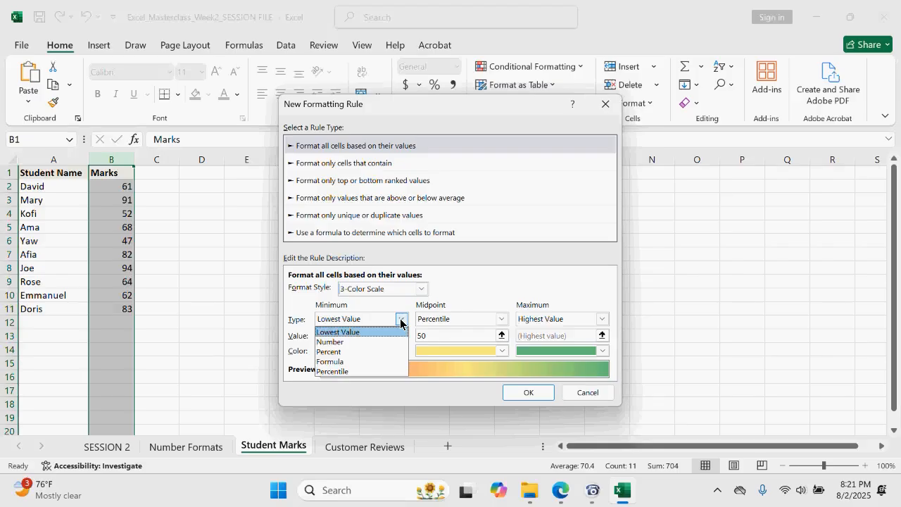
pyautogui.click(350, 332)
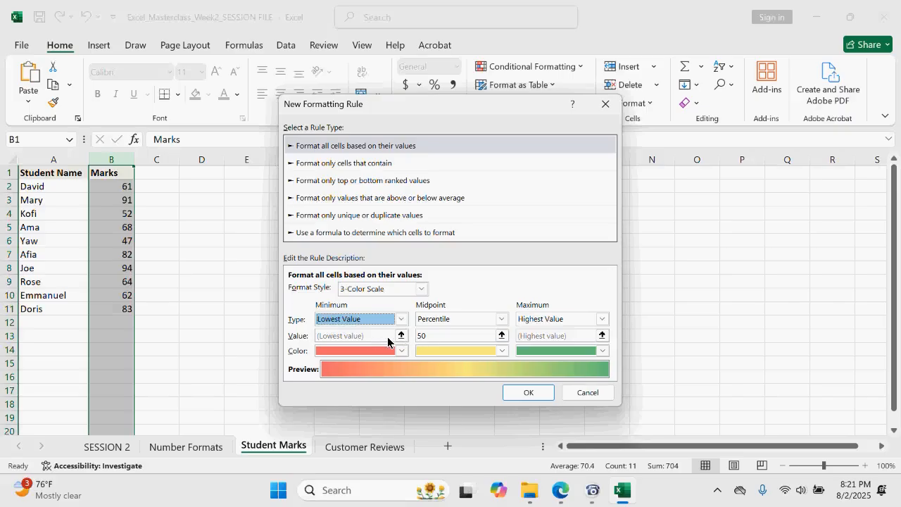
pyautogui.click(433, 337)
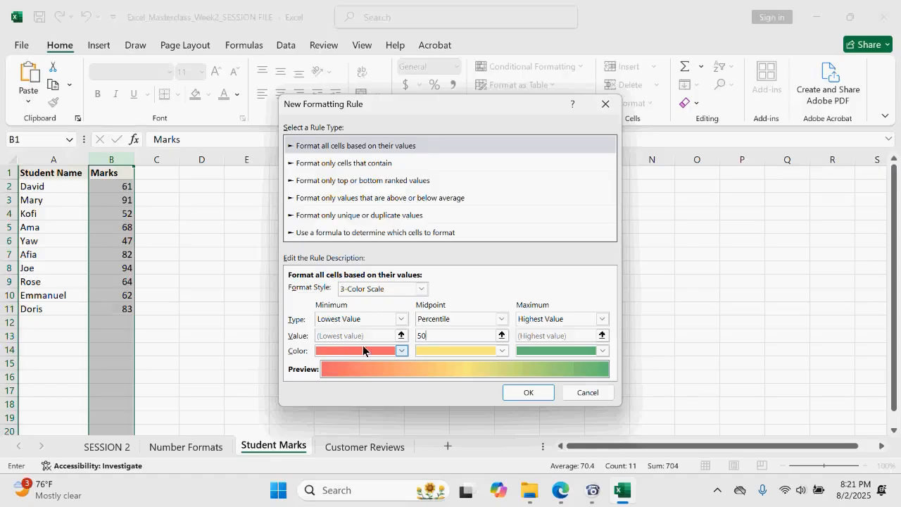
# Step: Set the rule's minimum color to standard red, the midpoint color to yellow and the maximum color to green
pyautogui.click(401, 350)
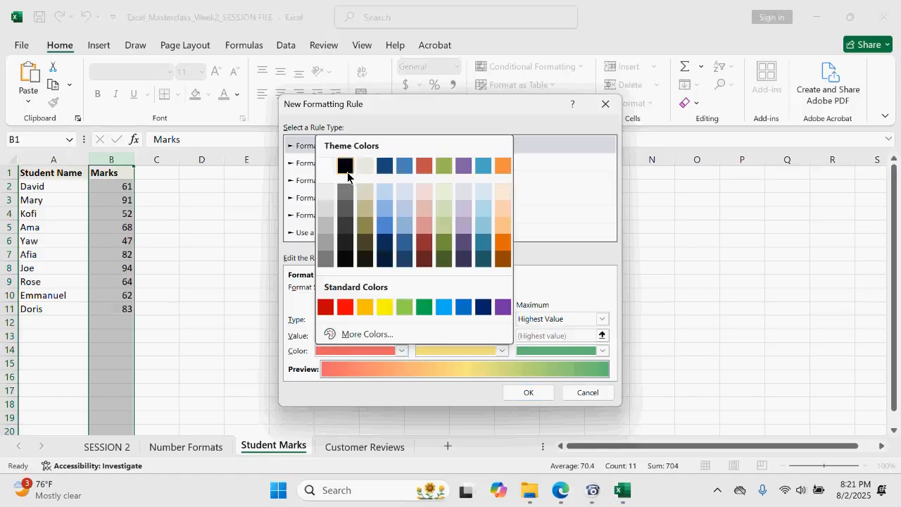
pyautogui.click(344, 308)
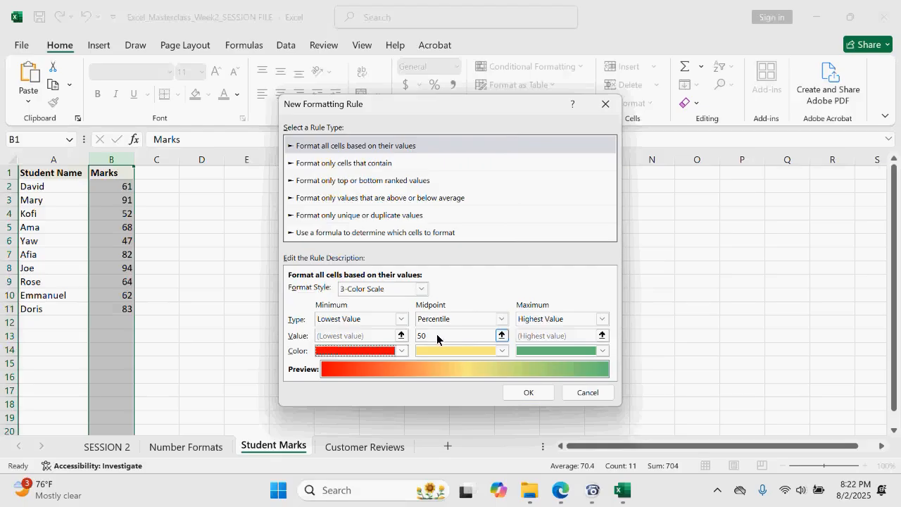
pyautogui.click(503, 351)
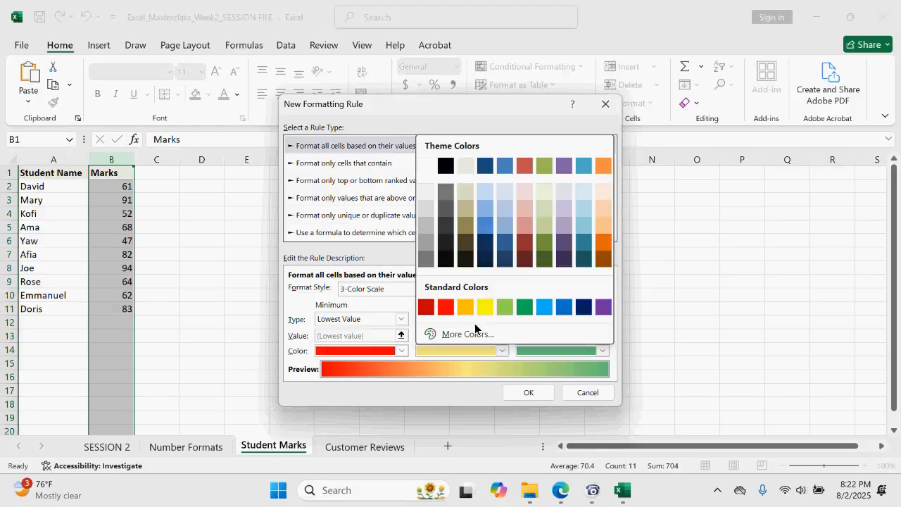
pyautogui.click(483, 314)
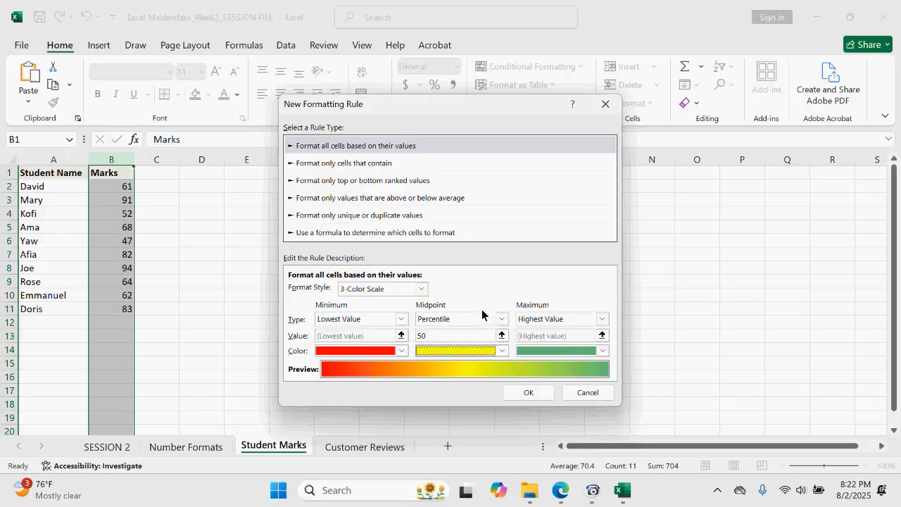
pyautogui.click(602, 350)
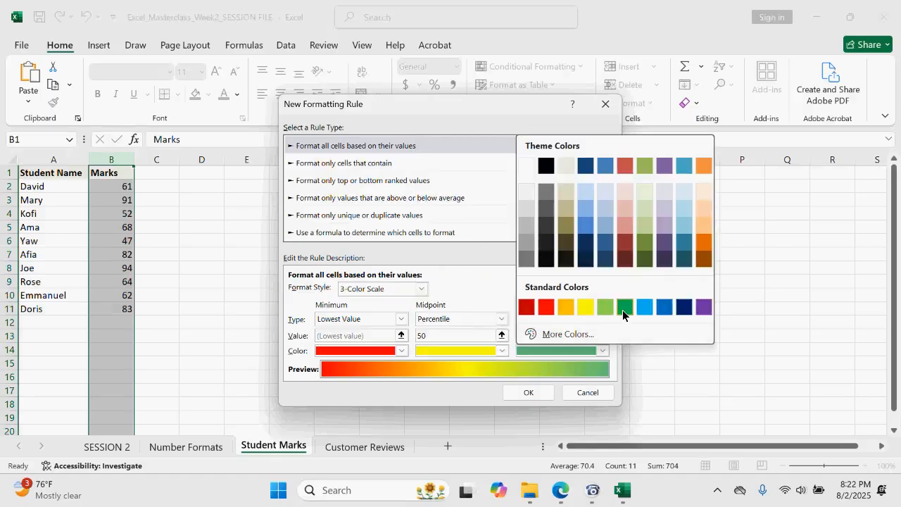
pyautogui.click(624, 310)
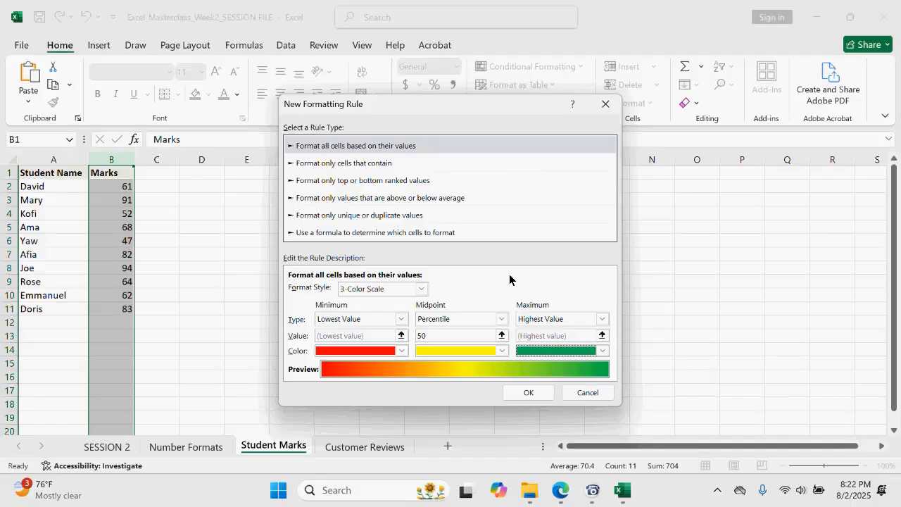
# Step: Try the custom color scale on the Marks column with the midpoint set to the number 50, and undo it
pyautogui.click(437, 335)
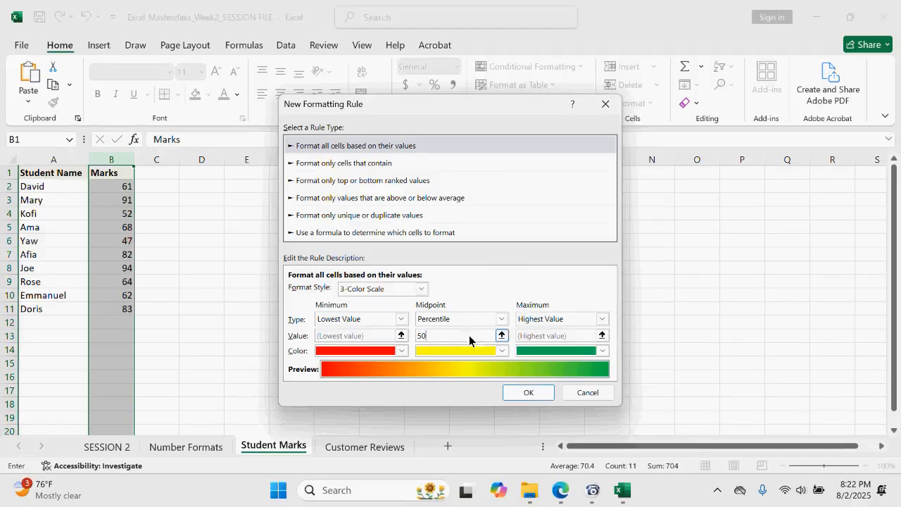
pyautogui.click(503, 336)
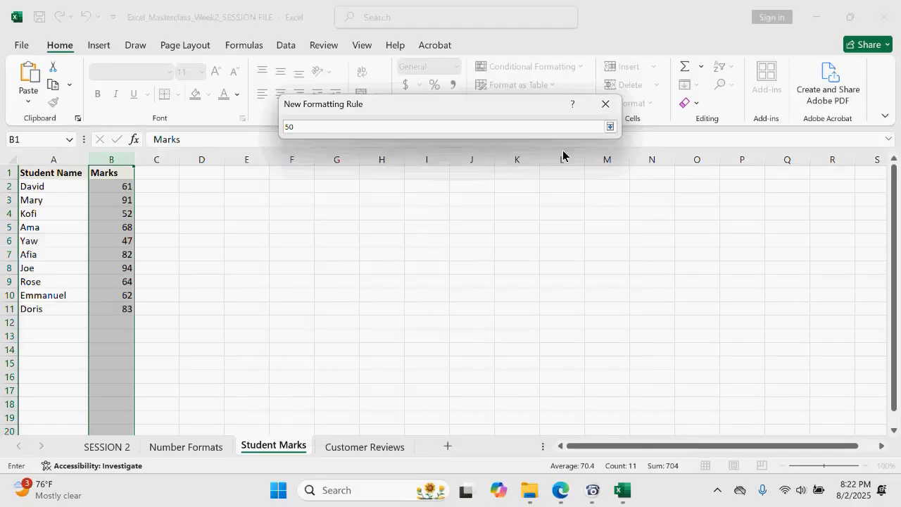
pyautogui.click(609, 127)
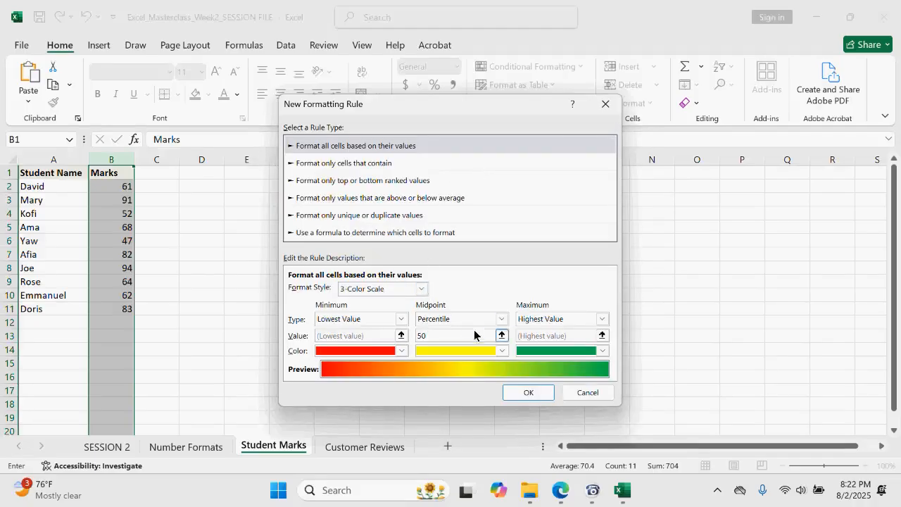
pyautogui.click(501, 319)
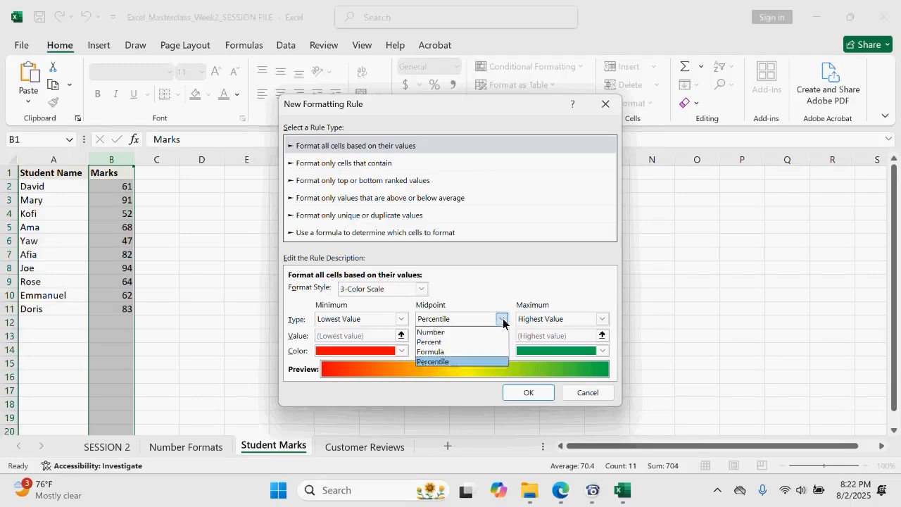
pyautogui.click(449, 333)
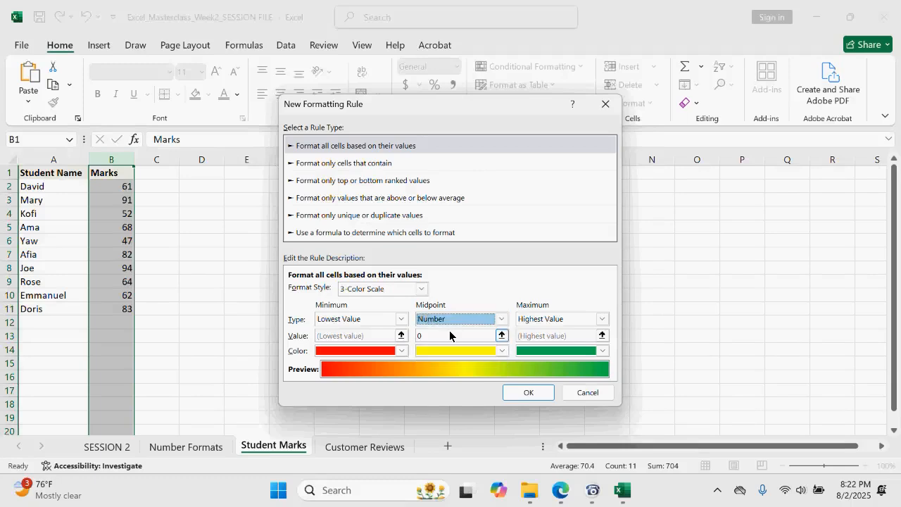
pyautogui.click(435, 335)
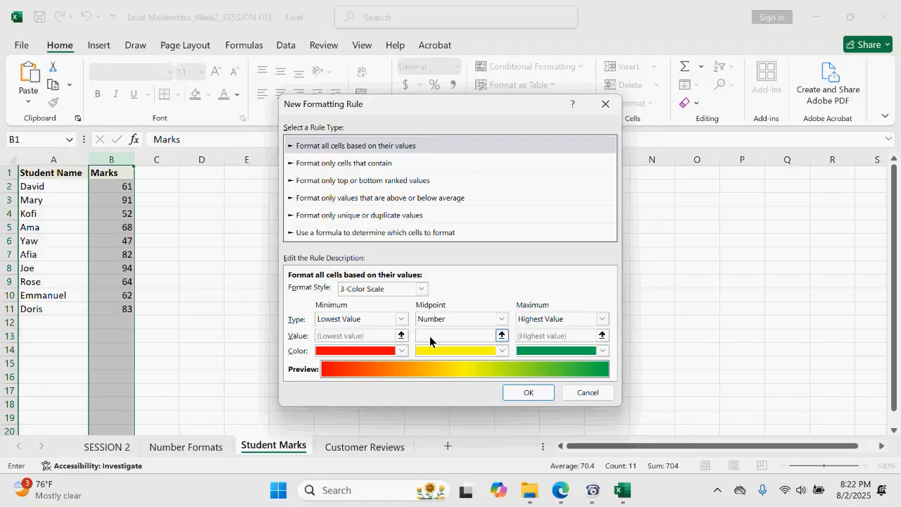
pyautogui.write('50')
pyautogui.click(524, 393)
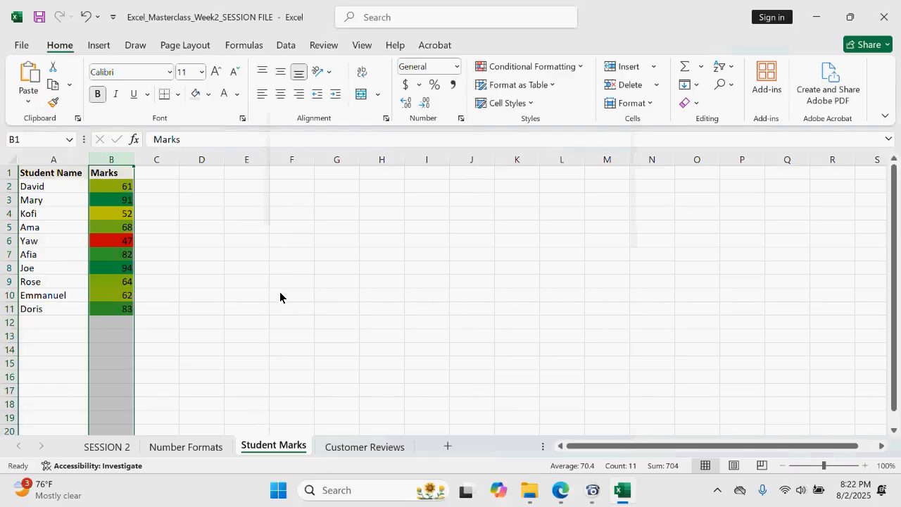
pyautogui.click(253, 259)
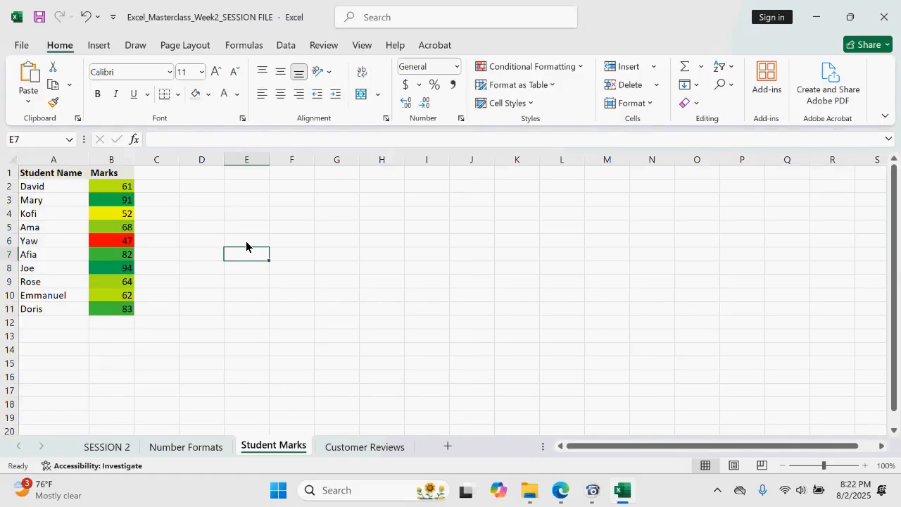
pyautogui.hotkey('ctrl', 'z')
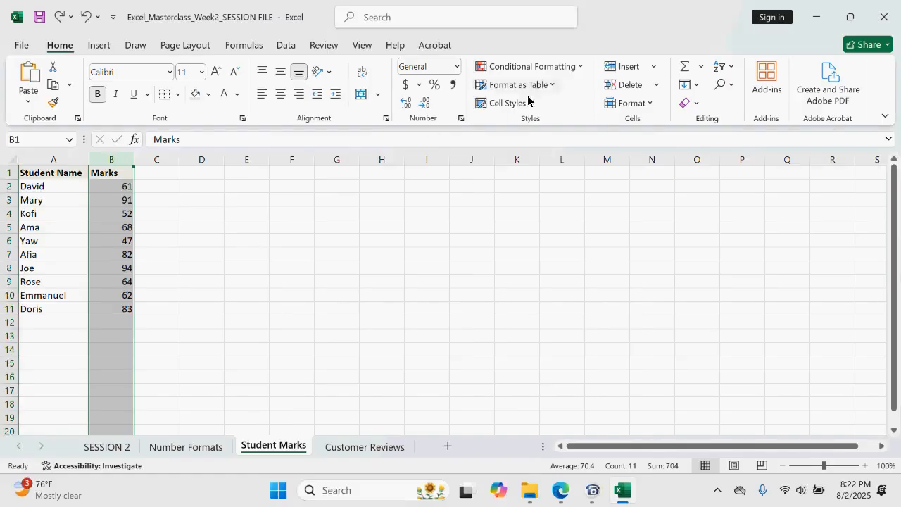
# Step: Highlight Marks values greater than 90 using Green Fill with Dark Green Text
pyautogui.click(579, 68)
pyautogui.moveTo(545, 92)
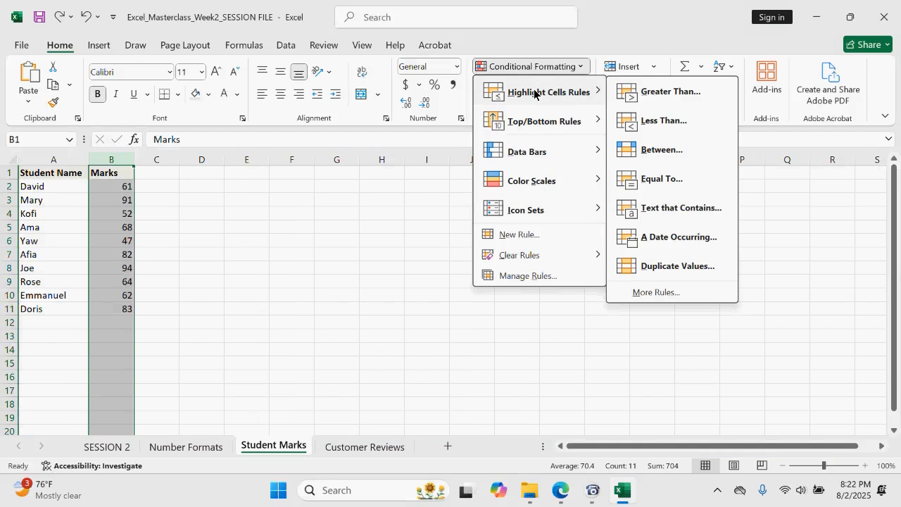
pyautogui.click(673, 94)
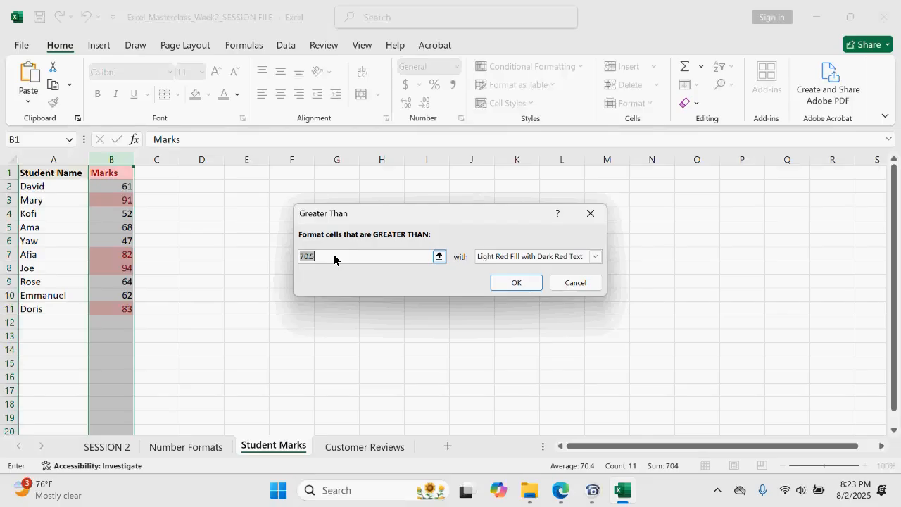
pyautogui.press('BackSpace')
pyautogui.write('90')
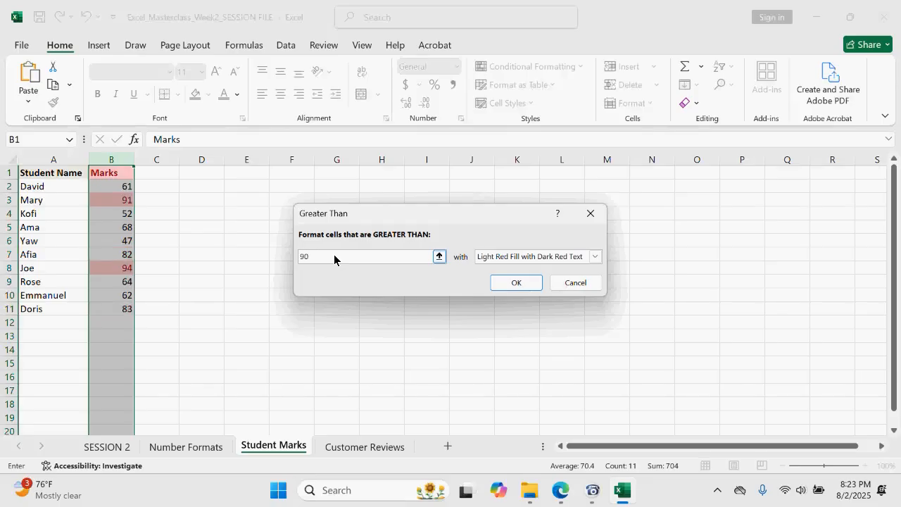
pyautogui.click(595, 258)
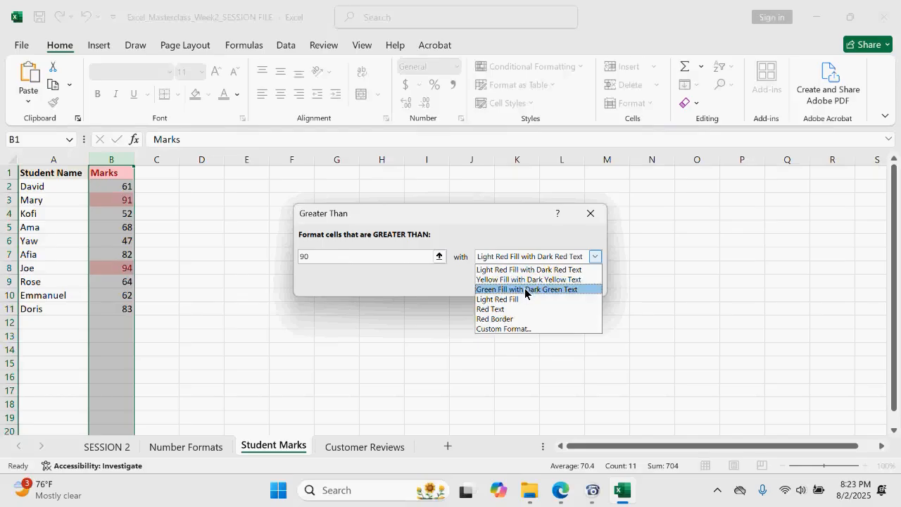
pyautogui.click(524, 289)
pyautogui.click(595, 258)
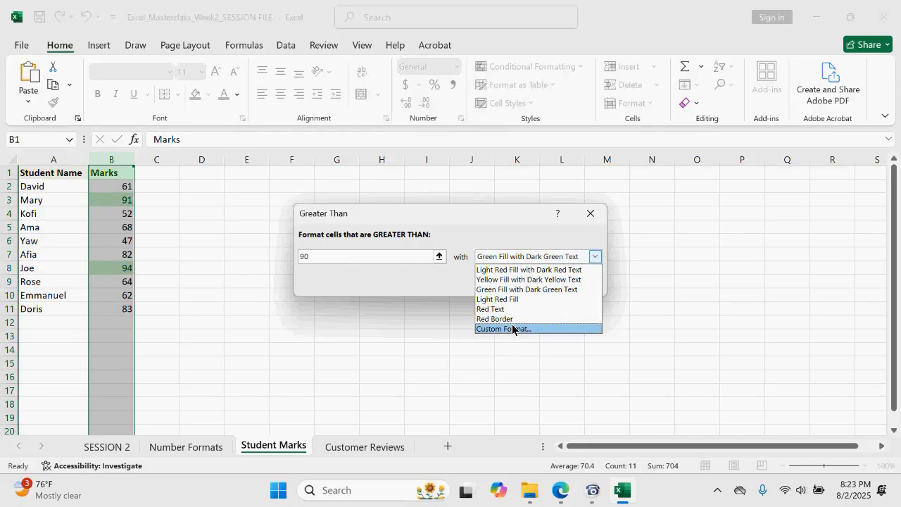
pyautogui.click(596, 259)
pyautogui.click(517, 282)
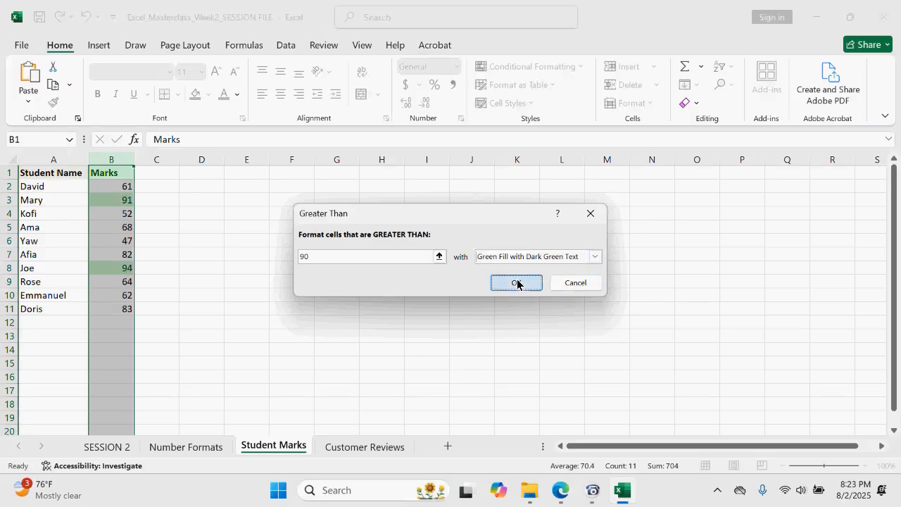
pyautogui.click(222, 294)
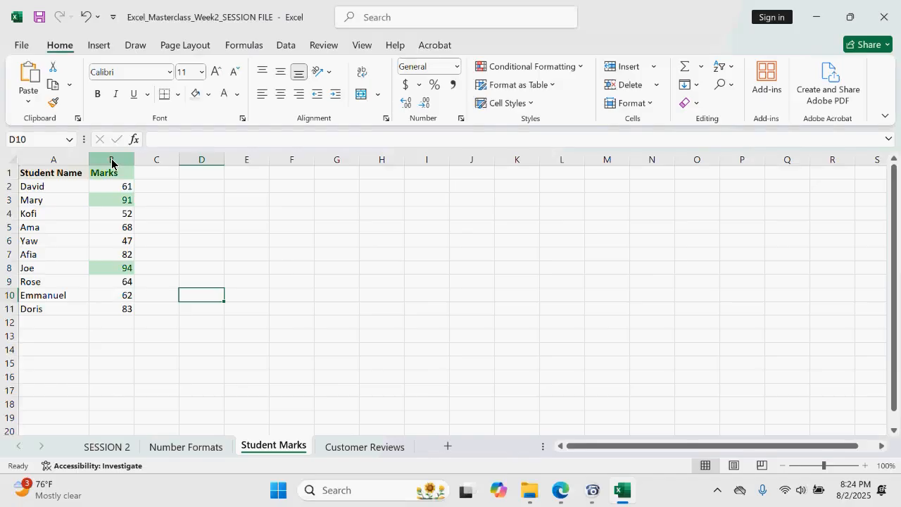
pyautogui.moveTo(589, 497)
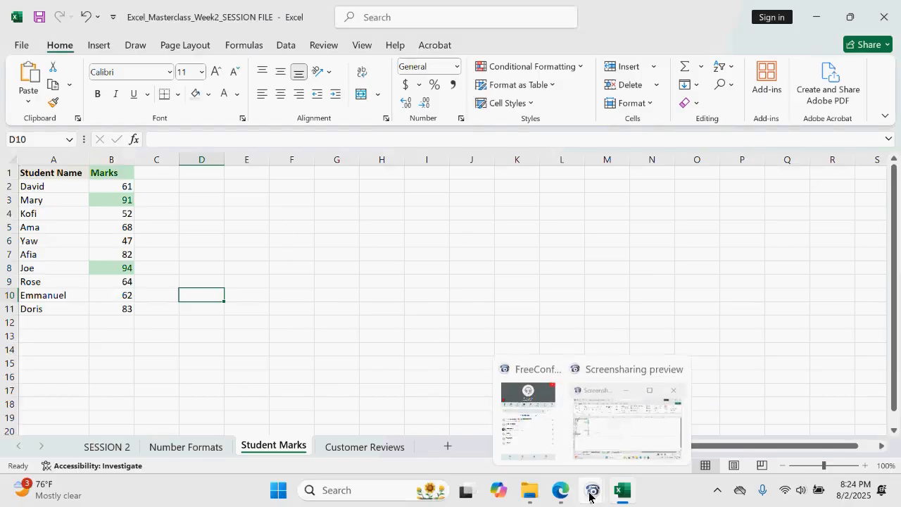
pyautogui.moveTo(595, 440)
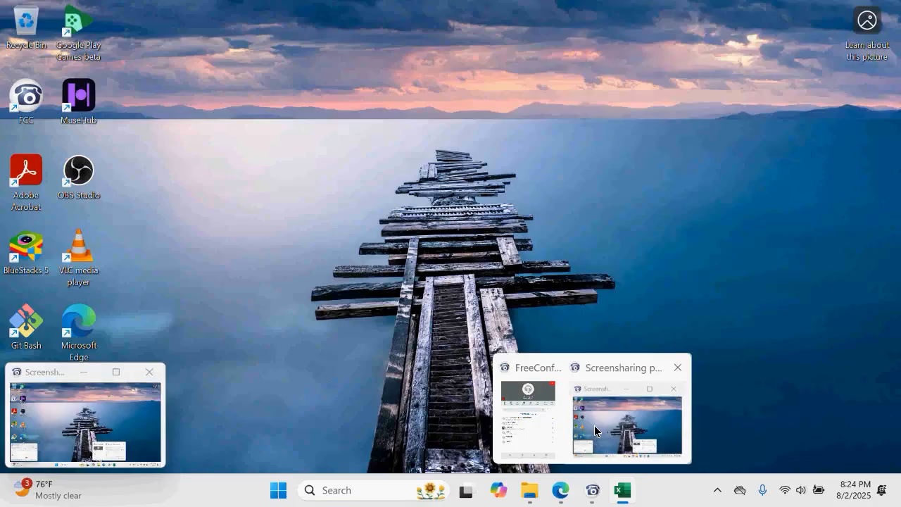
pyautogui.moveTo(528, 425)
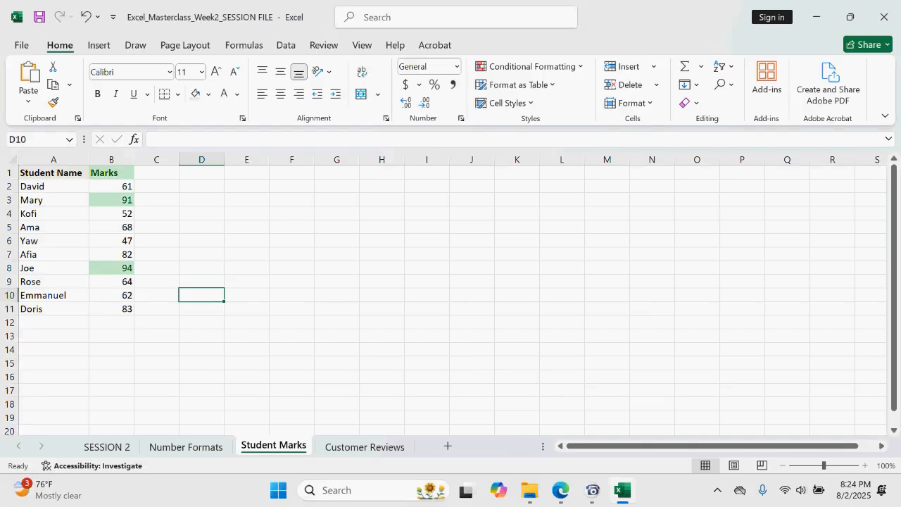
pyautogui.moveTo(593, 494)
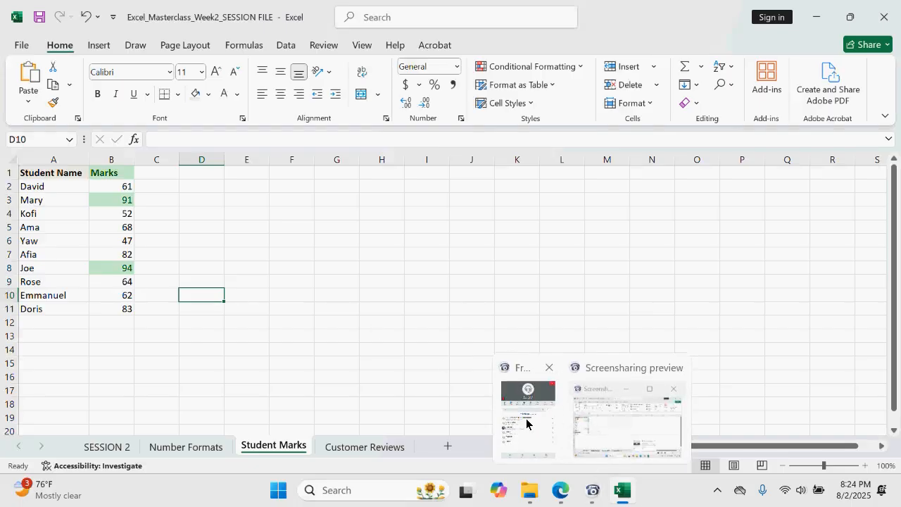
pyautogui.moveTo(526, 421)
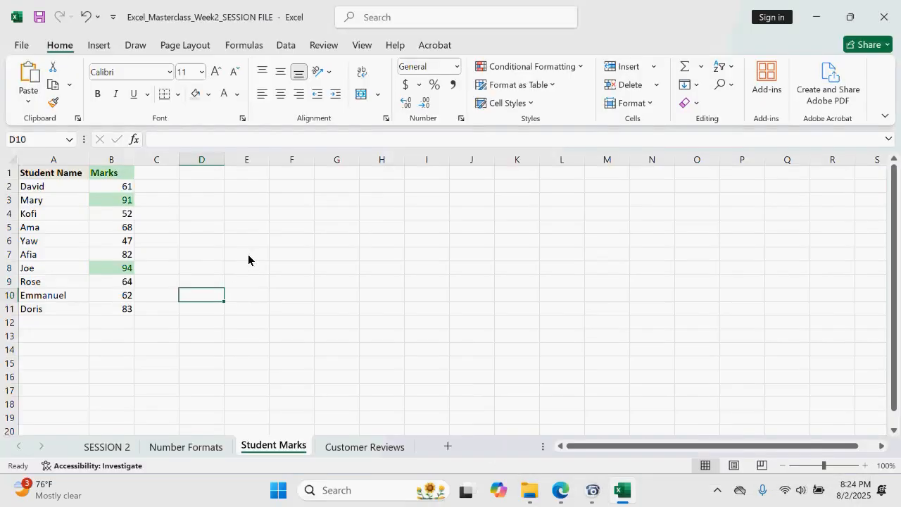
# Step: Undo the greater-than highlighting on the Marks column
pyautogui.click(203, 273)
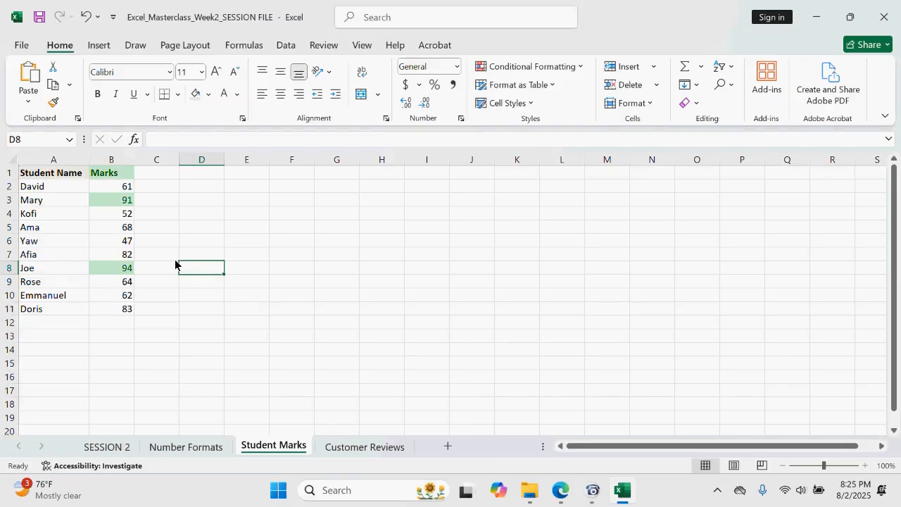
pyautogui.click(114, 161)
pyautogui.click(196, 233)
pyautogui.hotkey('ctrl', 'z')
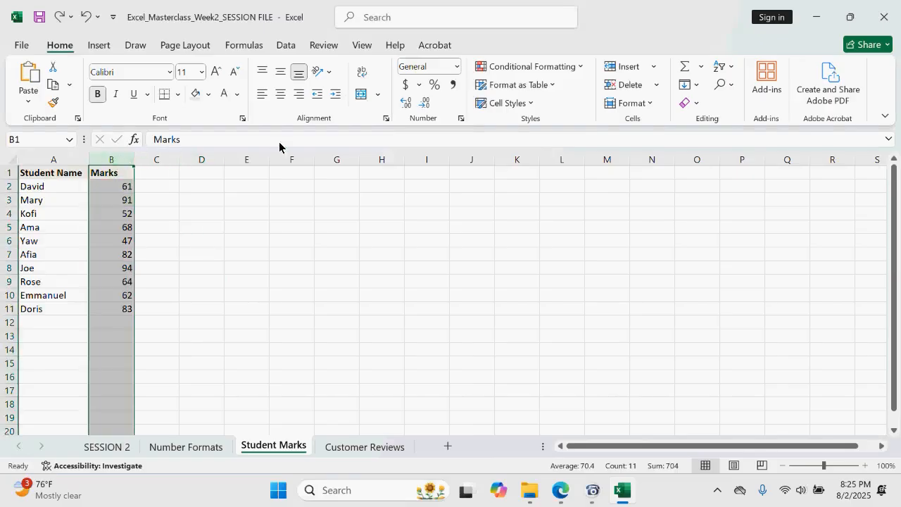
# Step: Try highlighting Marks values between 50 and 80 with Light Red Fill with Dark Red Text, and undo it
pyautogui.click(580, 71)
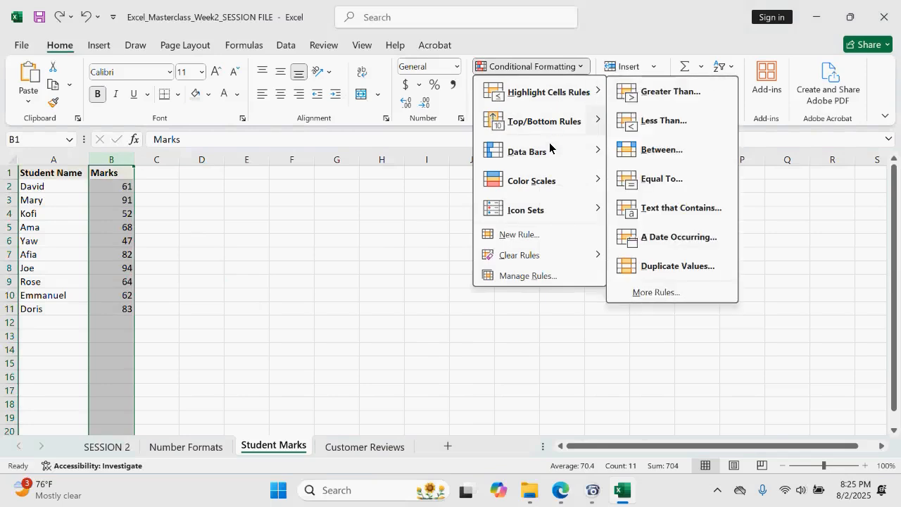
pyautogui.moveTo(556, 94)
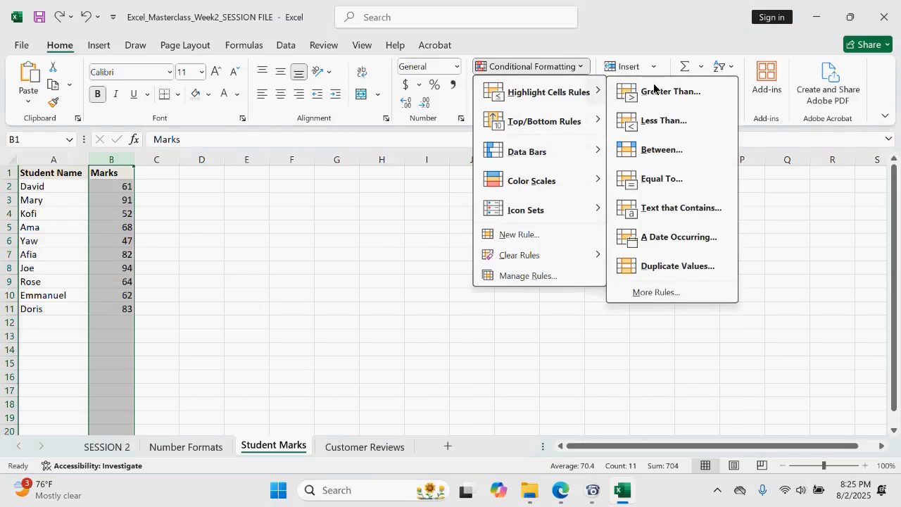
pyautogui.click(684, 147)
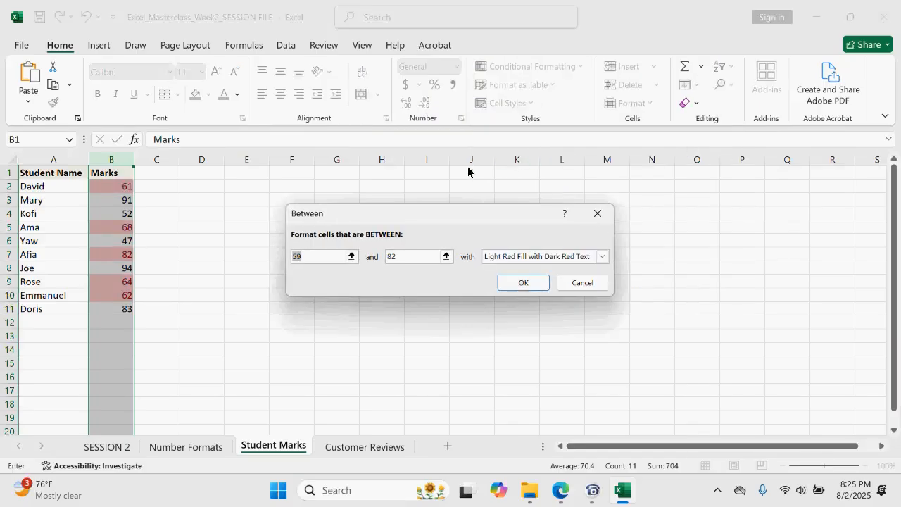
pyautogui.click(334, 256)
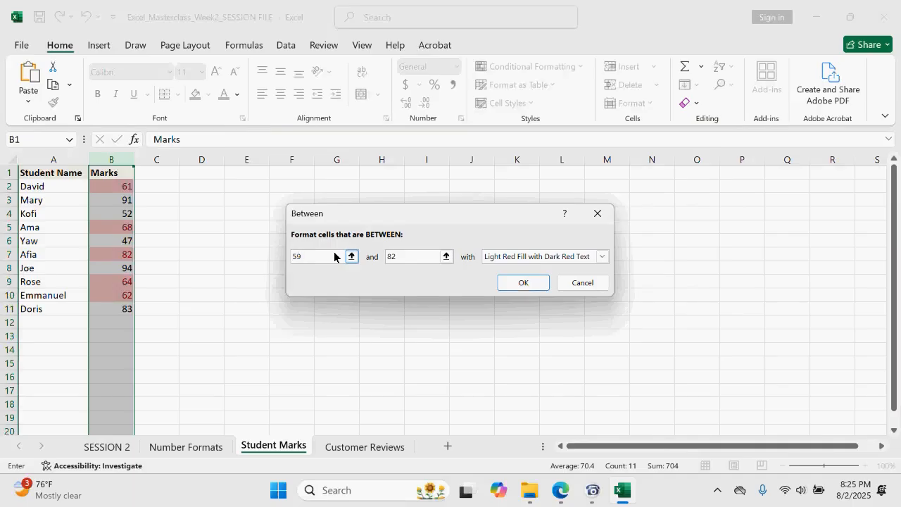
pyautogui.press('BackSpace')
pyautogui.press('BackSpace')
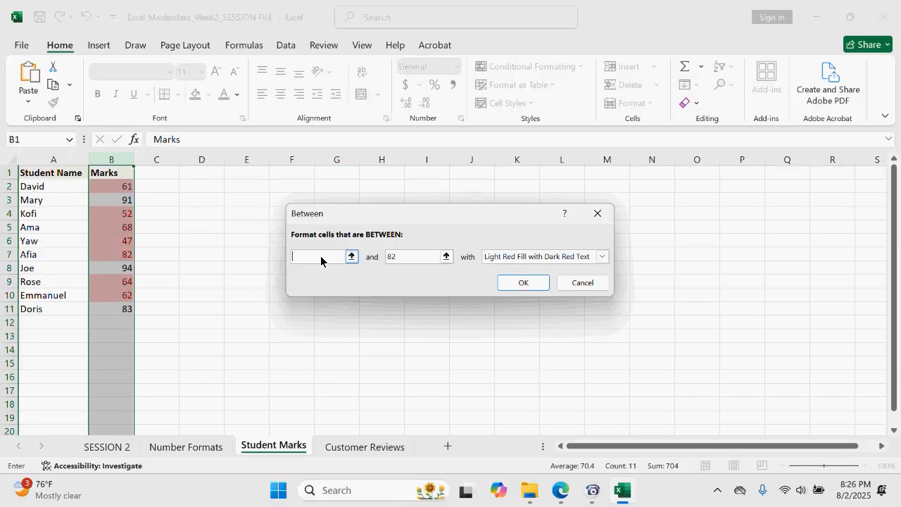
pyautogui.write('50')
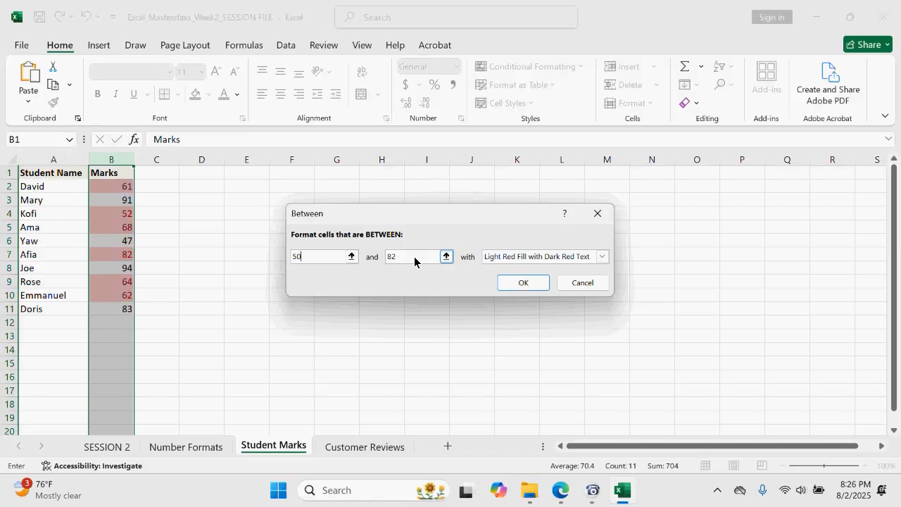
pyautogui.press('Tab')
pyautogui.write('4')
pyautogui.press('BackSpace')
pyautogui.write('80')
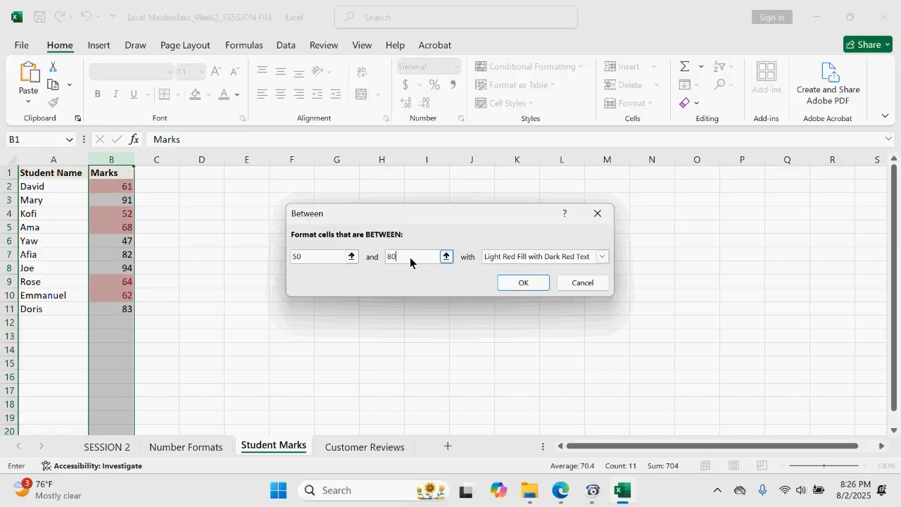
pyautogui.click(521, 282)
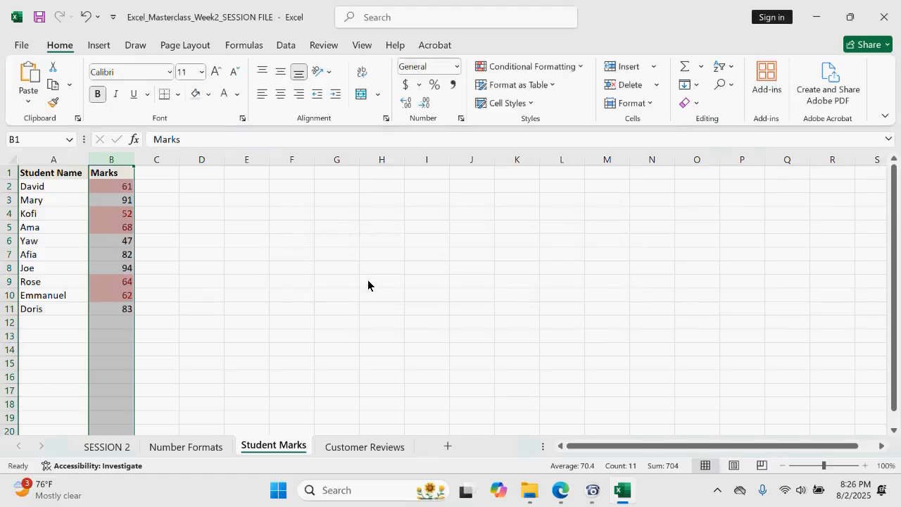
pyautogui.click(232, 231)
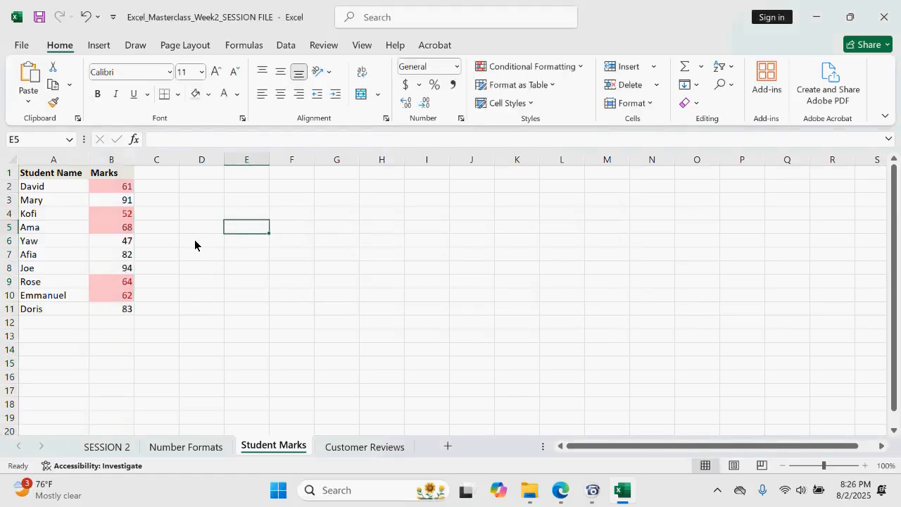
pyautogui.hotkey('ctrl', 'z')
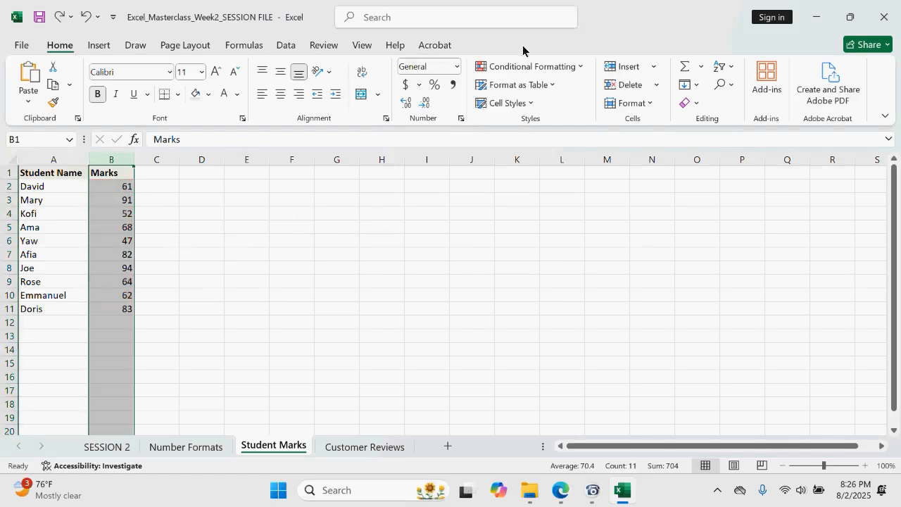
# Step: Try a Text That Contains rule on the Marks column with 91, 40 and 47, and cancel it
pyautogui.click(576, 66)
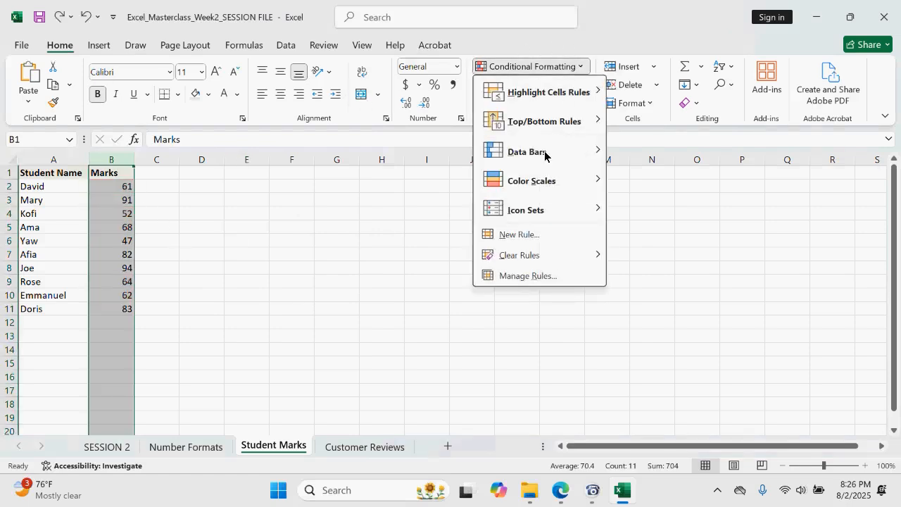
pyautogui.moveTo(570, 92)
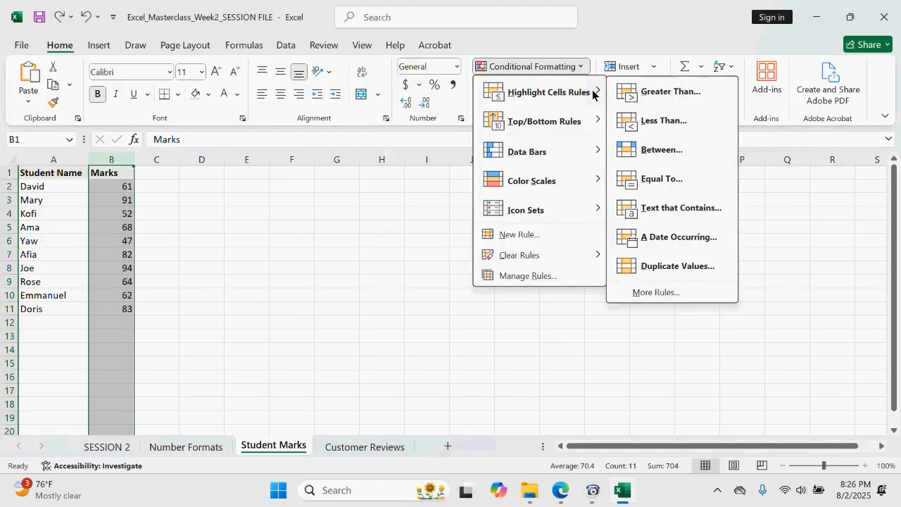
pyautogui.click(675, 206)
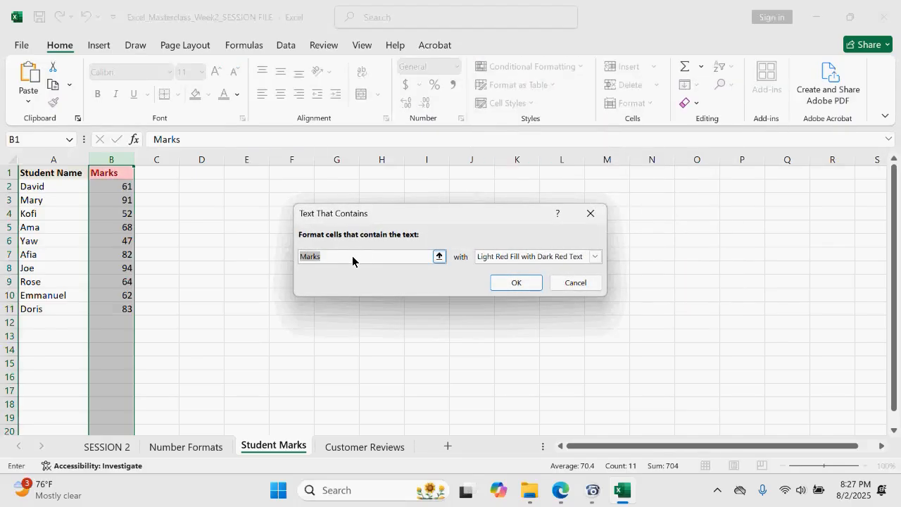
pyautogui.press('BackSpace')
pyautogui.write('91')
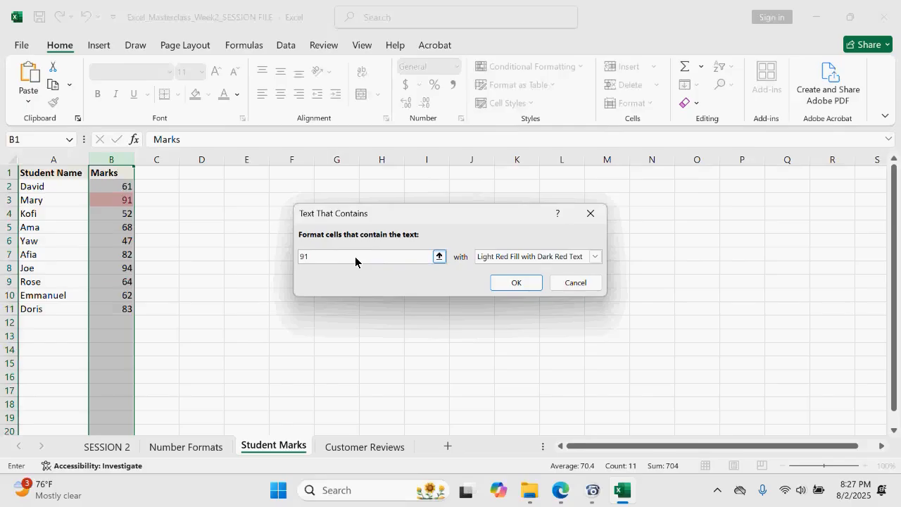
pyautogui.press('BackSpace')
pyautogui.press('BackSpace')
pyautogui.write('40')
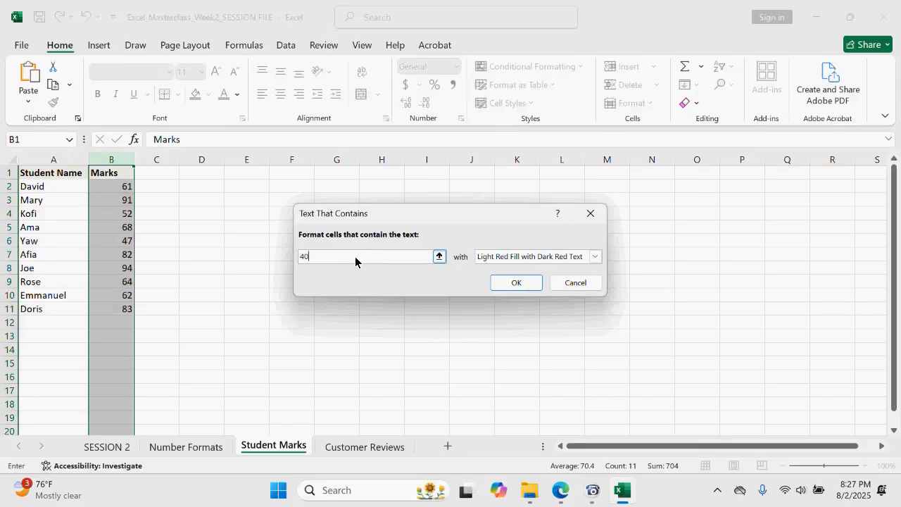
pyautogui.press('BackSpace')
pyautogui.press('BackSpace')
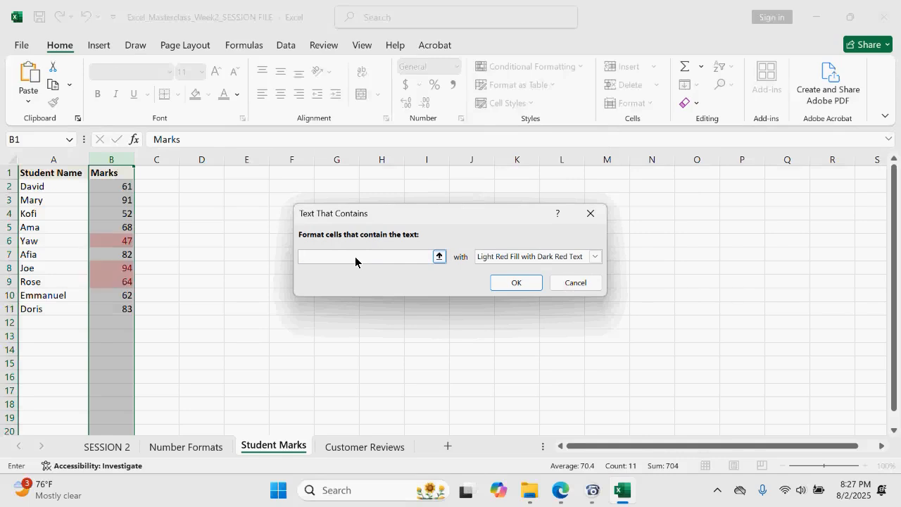
pyautogui.write('45')
pyautogui.press('BackSpace')
pyautogui.write('7')
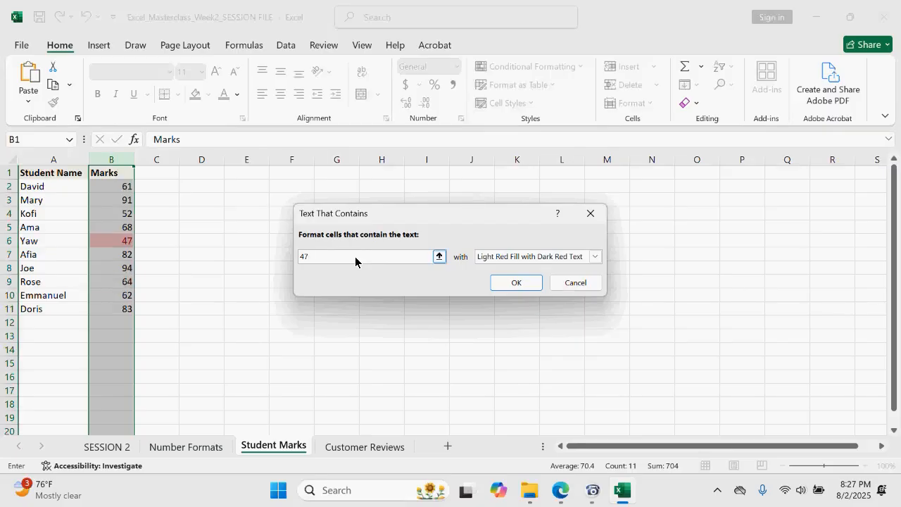
pyautogui.click(571, 282)
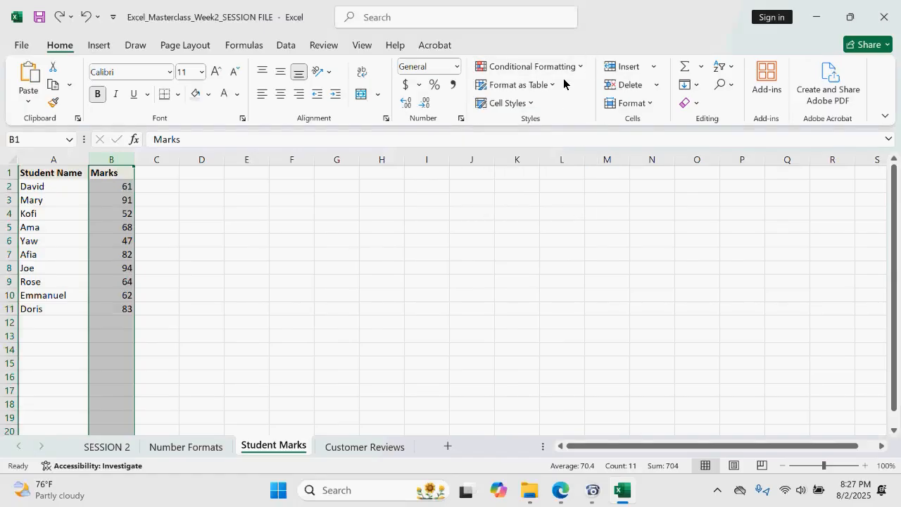
# Step: Open the Customer Reviews sheet and widen its Customer ID, Date and Review Statement columns
pyautogui.click(358, 444)
pyautogui.moveTo(108, 159); pyautogui.dragTo(337, 171)
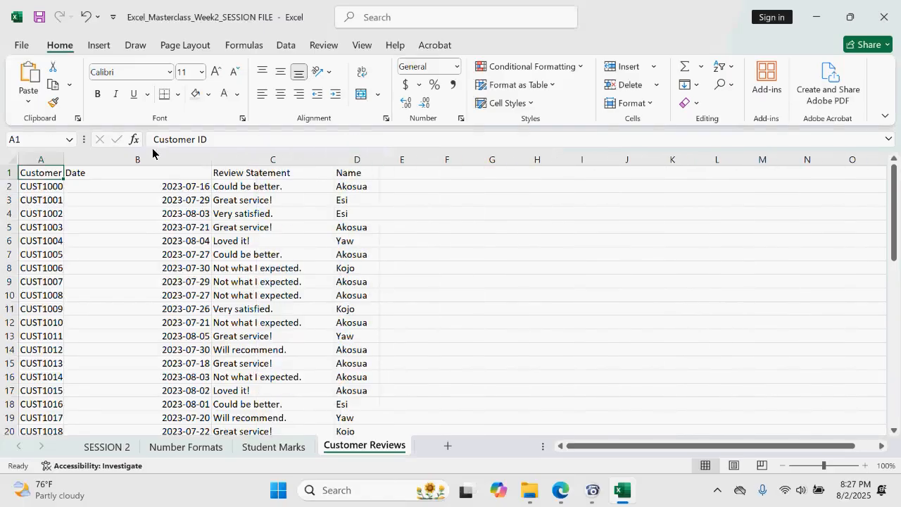
pyautogui.moveTo(64, 160); pyautogui.dragTo(103, 159)
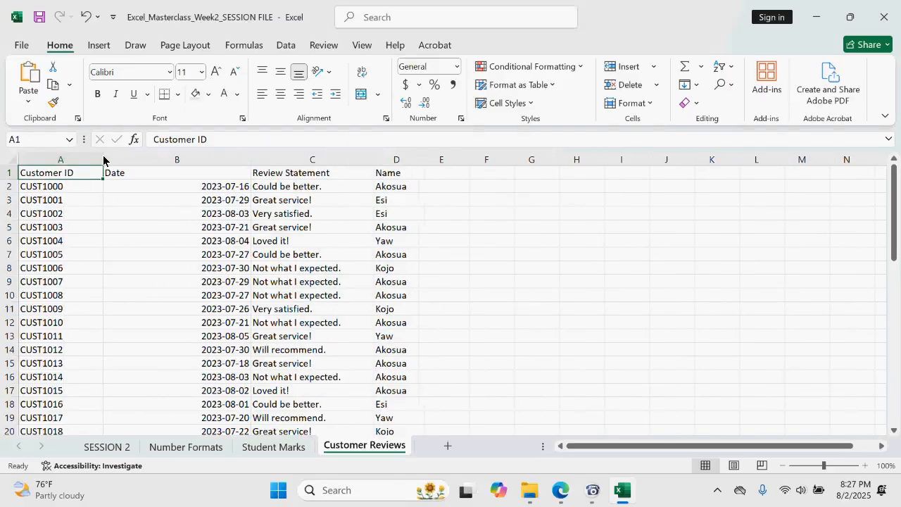
pyautogui.moveTo(373, 161); pyautogui.dragTo(402, 161)
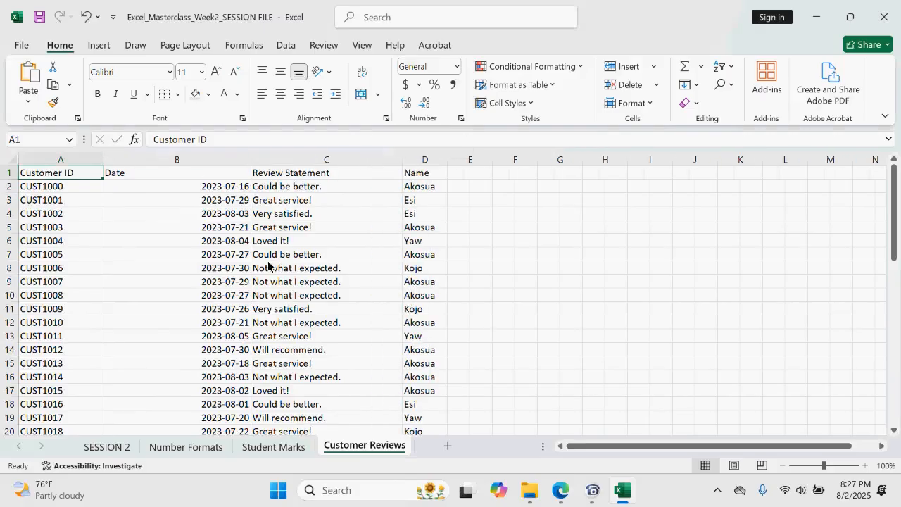
# Step: Highlight dates in the last 7 days in the Date column using Light Red Fill with Dark Red Text
pyautogui.click(197, 164)
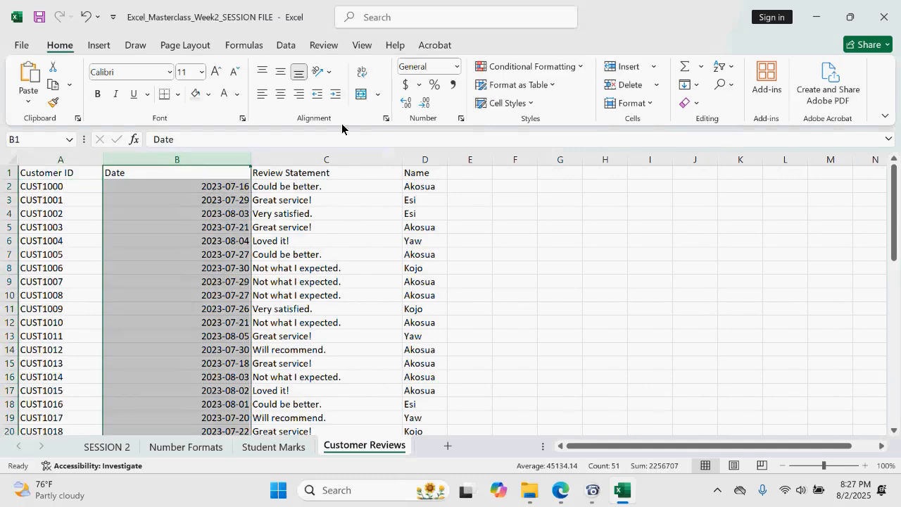
pyautogui.click(577, 68)
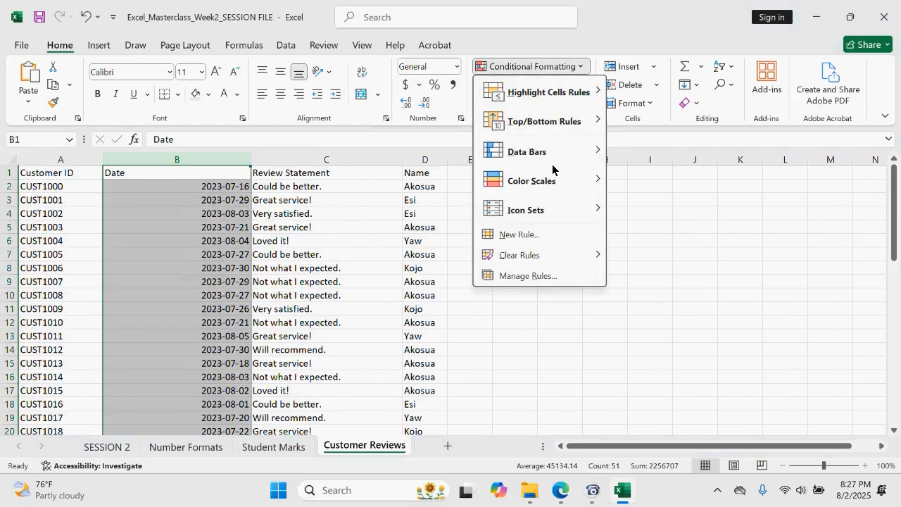
pyautogui.moveTo(556, 125)
pyautogui.moveTo(591, 93)
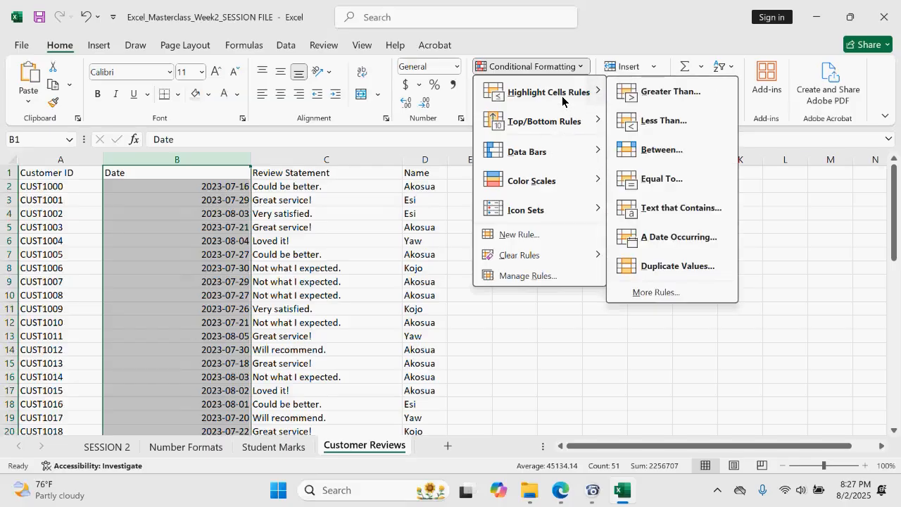
pyautogui.click(676, 238)
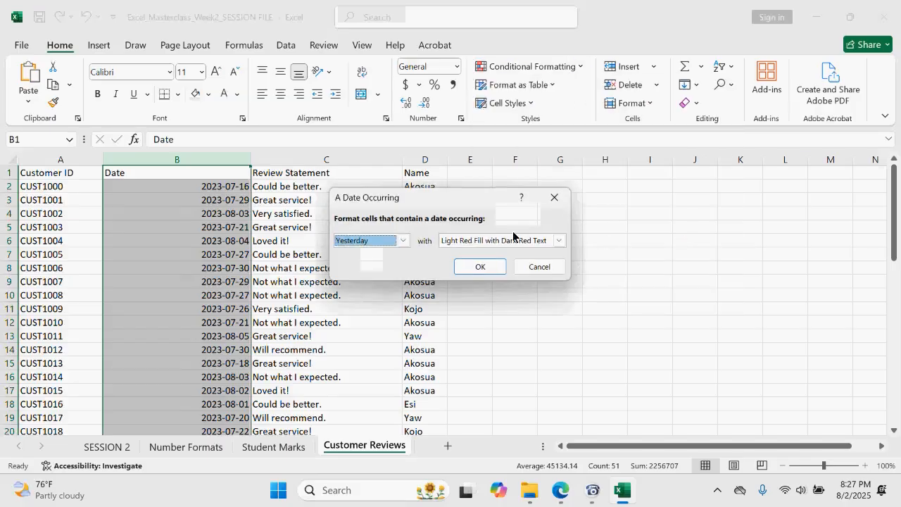
pyautogui.click(403, 242)
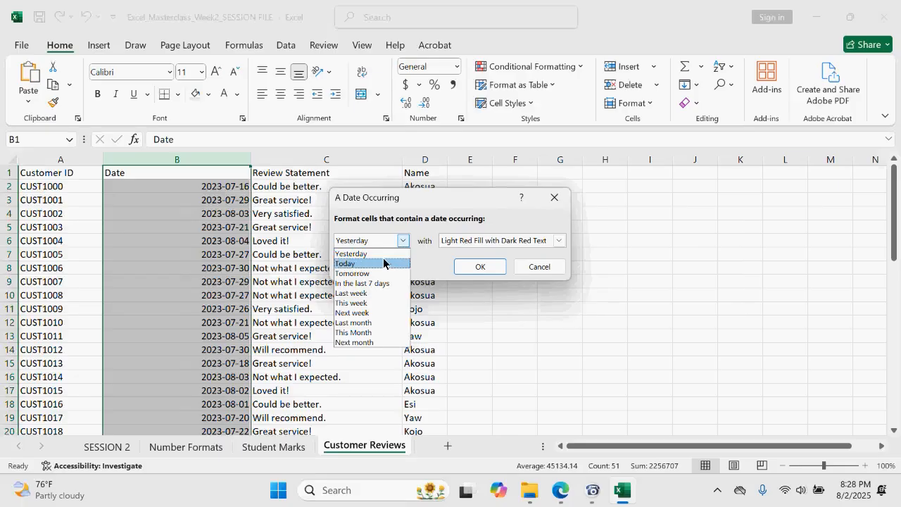
pyautogui.click(373, 283)
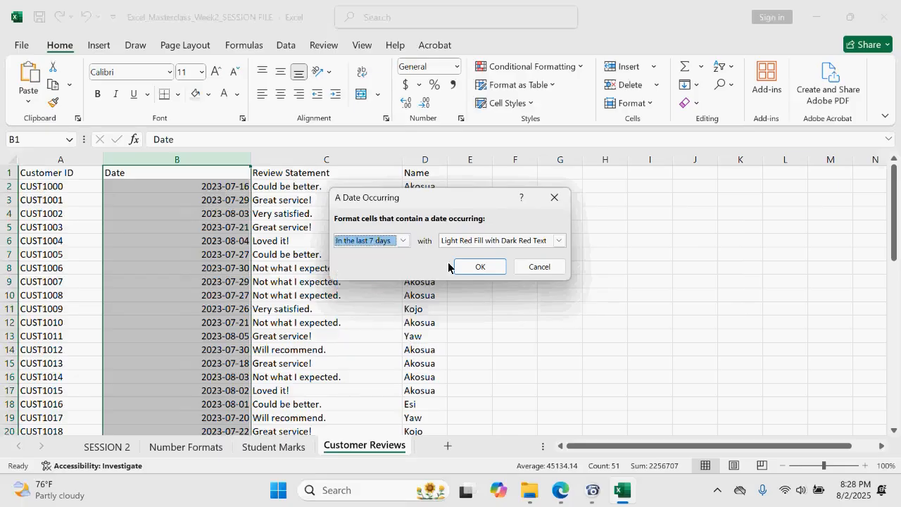
pyautogui.click(480, 266)
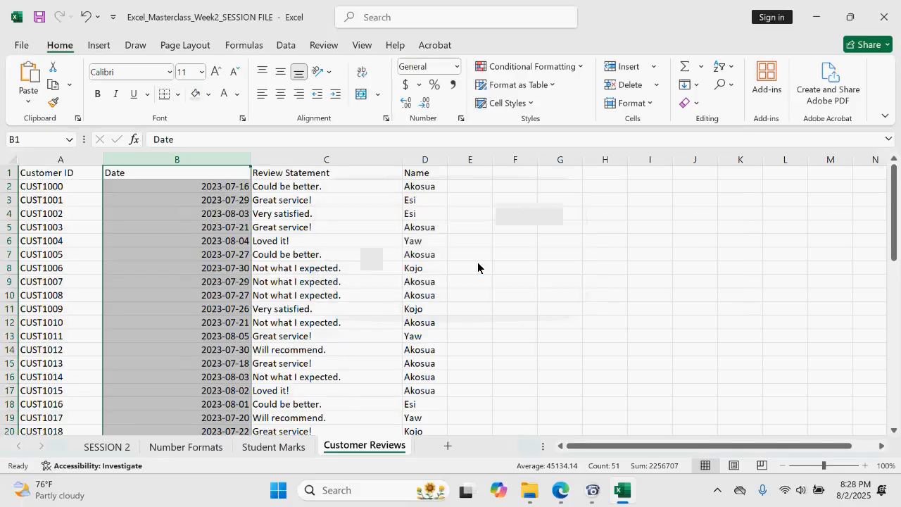
# Step: Examine the Date column for cells highlighted by the date rule
pyautogui.scroll(-1, 371, 266)
pyautogui.scroll(1, 370, 266)
pyautogui.scroll(-1, 370, 266)
pyautogui.scroll(1, 371, 266)
pyautogui.scroll(1, 370, 266)
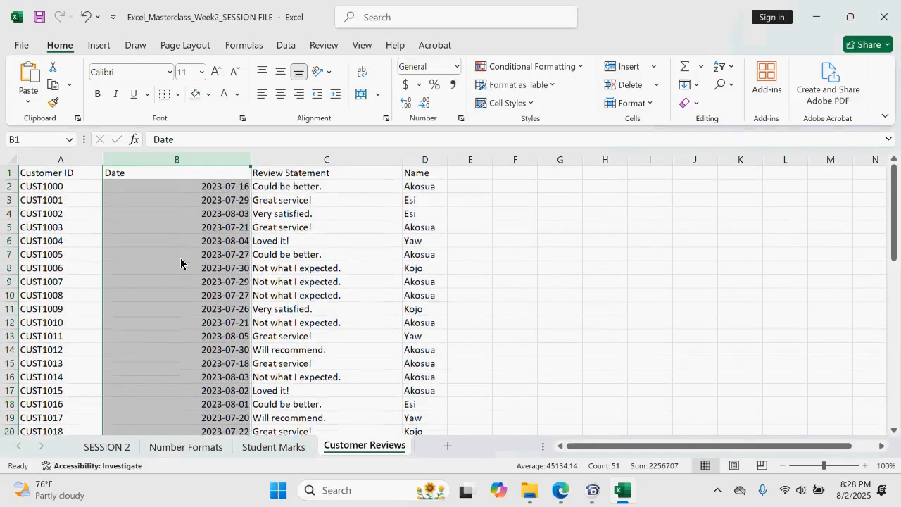
pyautogui.scroll(-12, 181, 263)
pyautogui.scroll(1, 181, 263)
pyautogui.scroll(12, 181, 263)
pyautogui.click(569, 70)
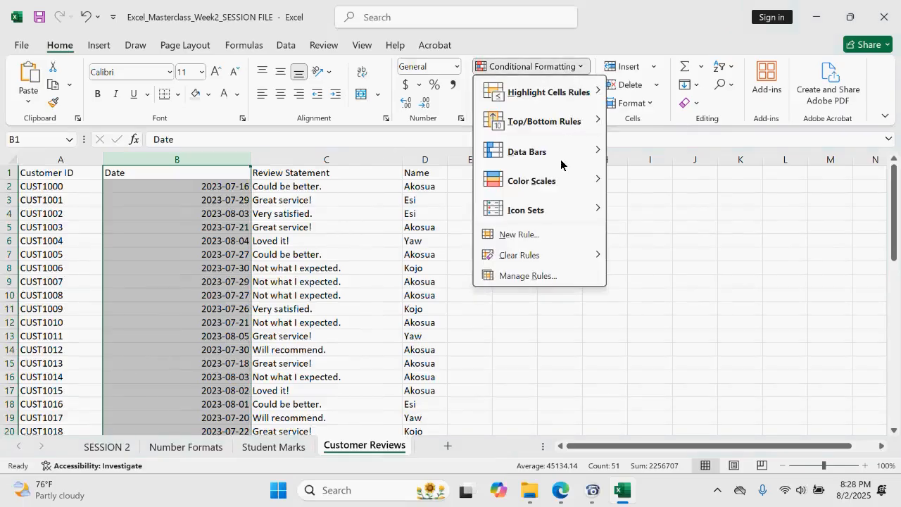
pyautogui.moveTo(579, 93)
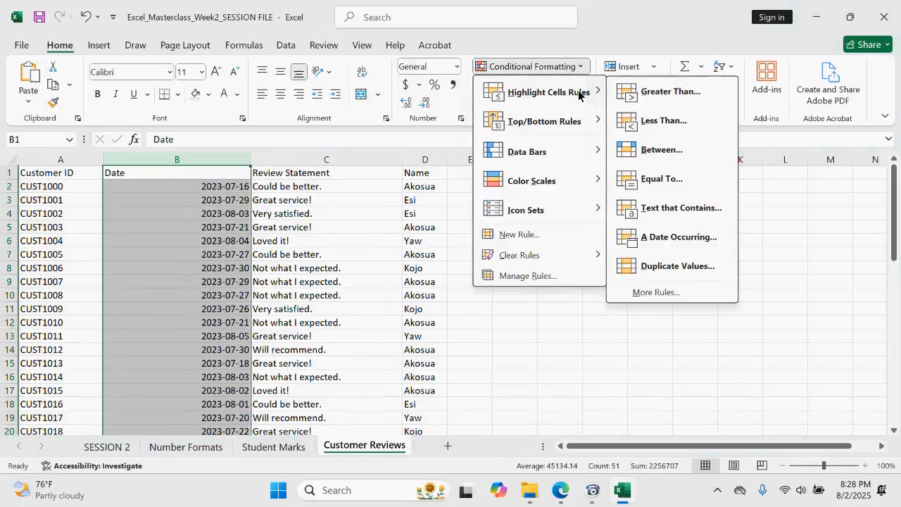
pyautogui.click(673, 238)
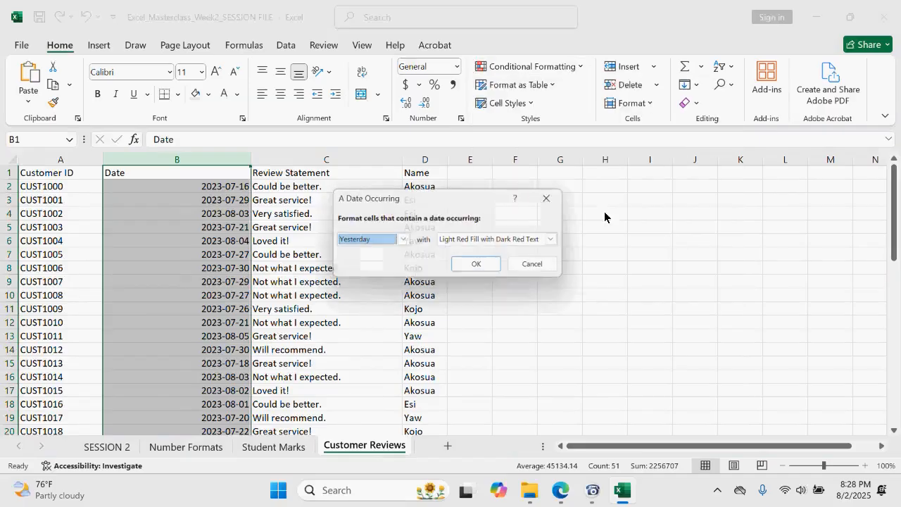
pyautogui.click(405, 242)
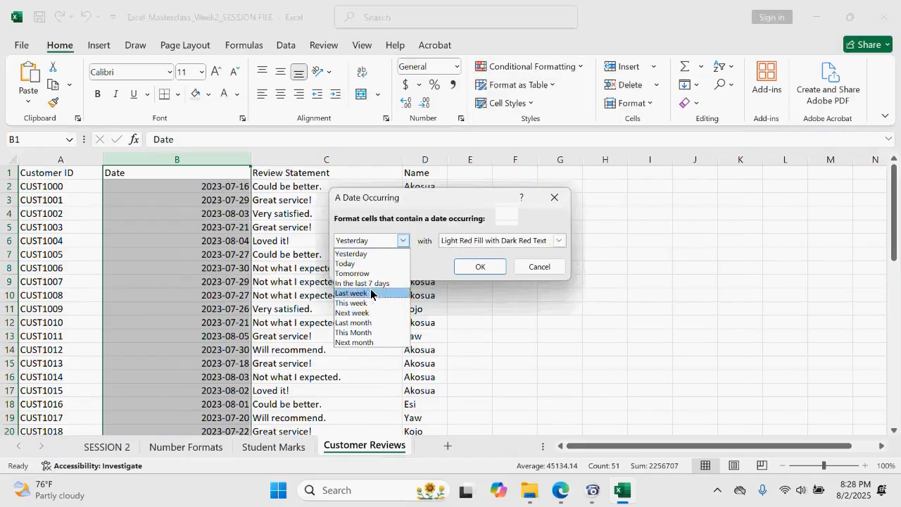
pyautogui.click(403, 244)
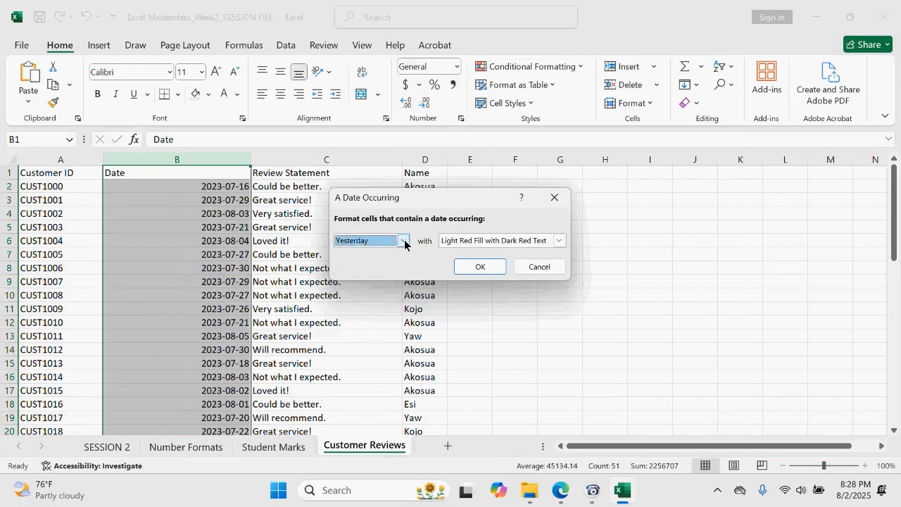
pyautogui.click(404, 244)
pyautogui.click(404, 243)
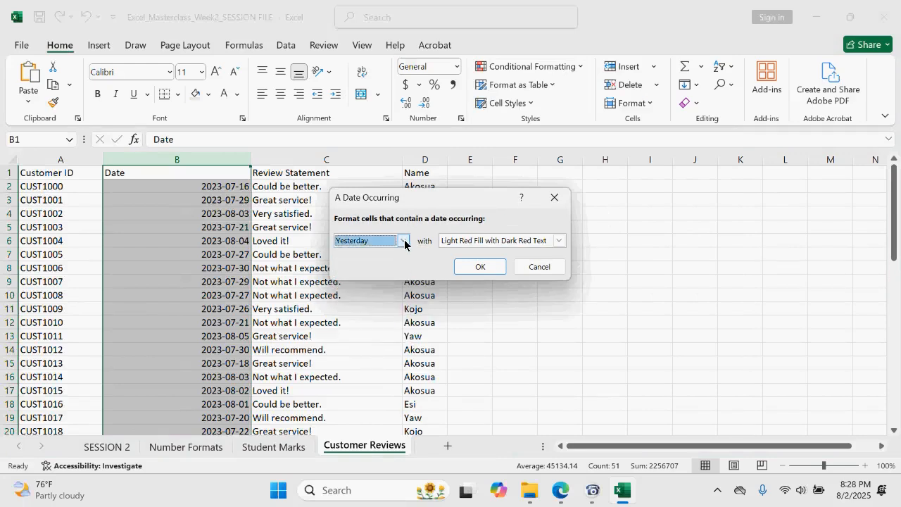
pyautogui.click(546, 272)
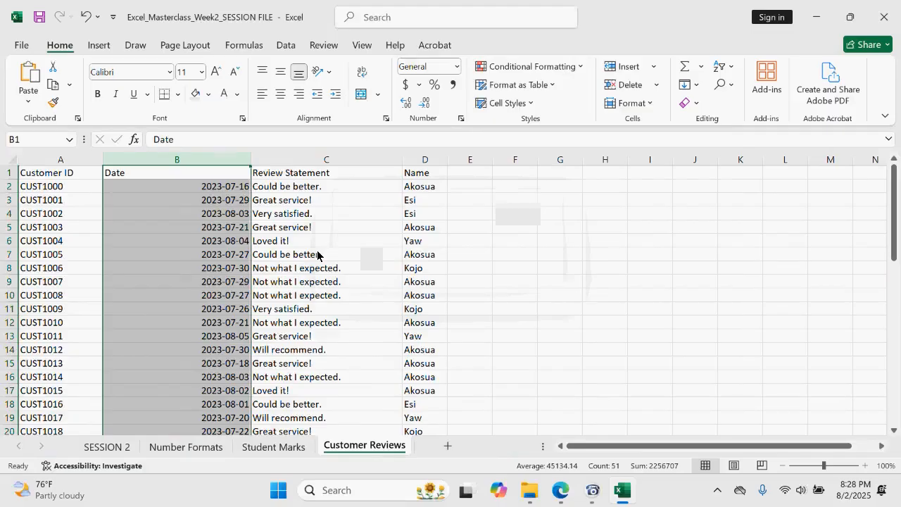
# Step: Enter 1/7/2025 as the first review date in cell B2
pyautogui.click(317, 254)
pyautogui.click(217, 191)
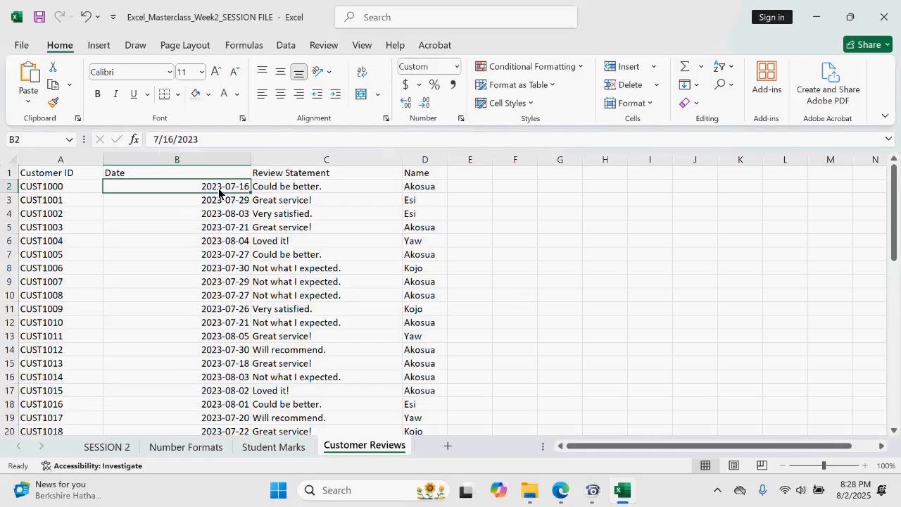
pyautogui.write('1')
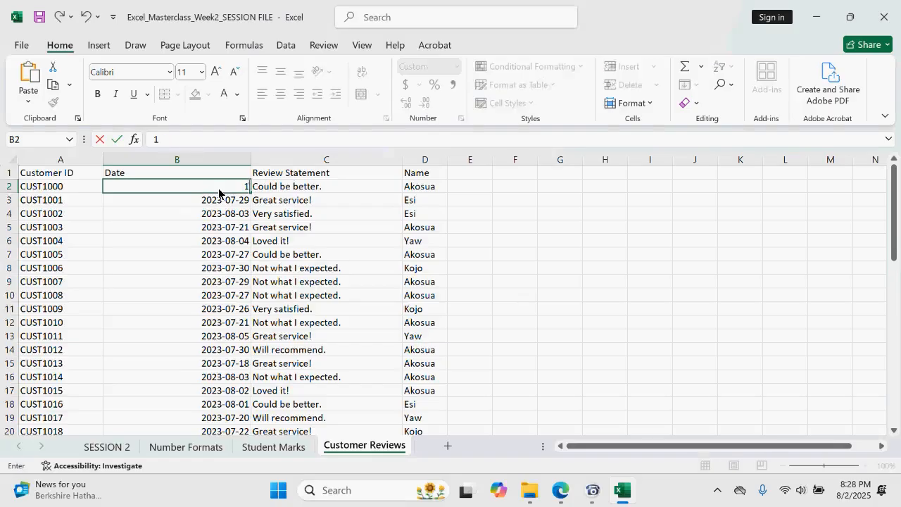
pyautogui.write('/7/2025')
pyautogui.press('Return')
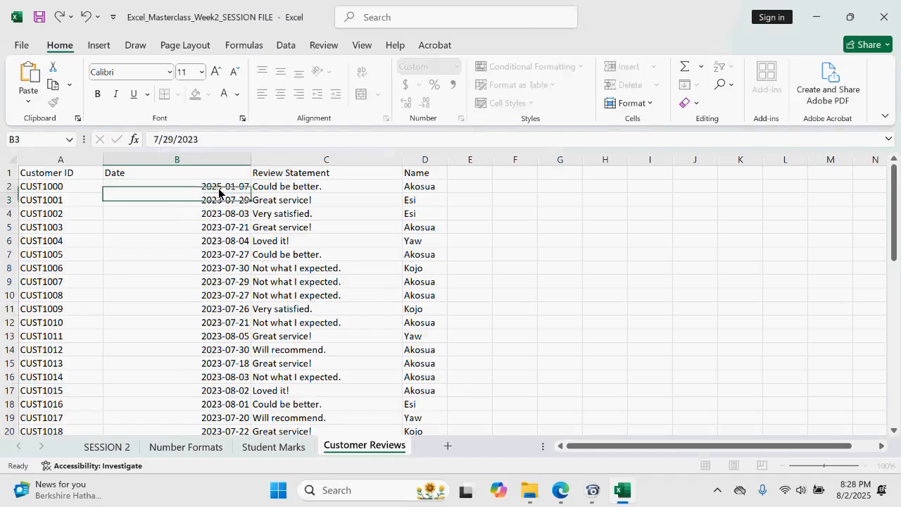
# Step: Fill the date series from B2 down the rest of the Date column and look through the filled dates
pyautogui.click(228, 187)
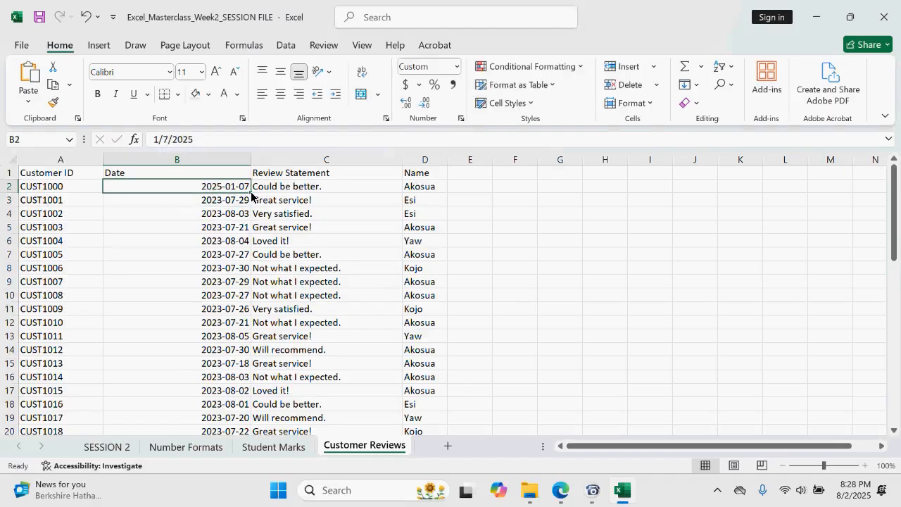
pyautogui.doubleClick(250, 193)
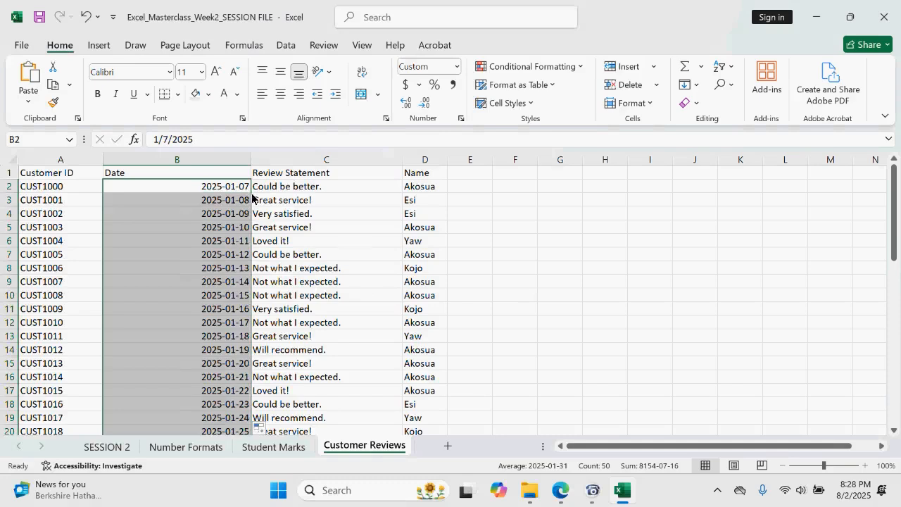
pyautogui.click(593, 314)
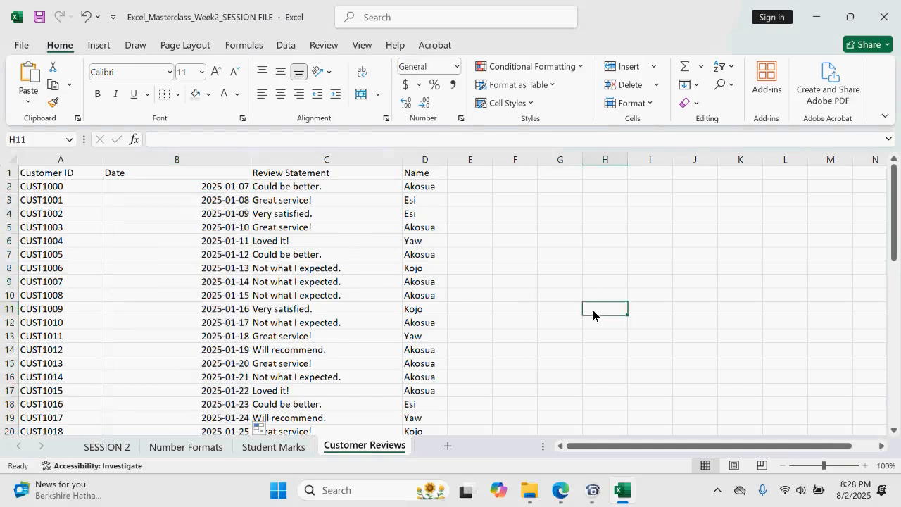
pyautogui.click(222, 189)
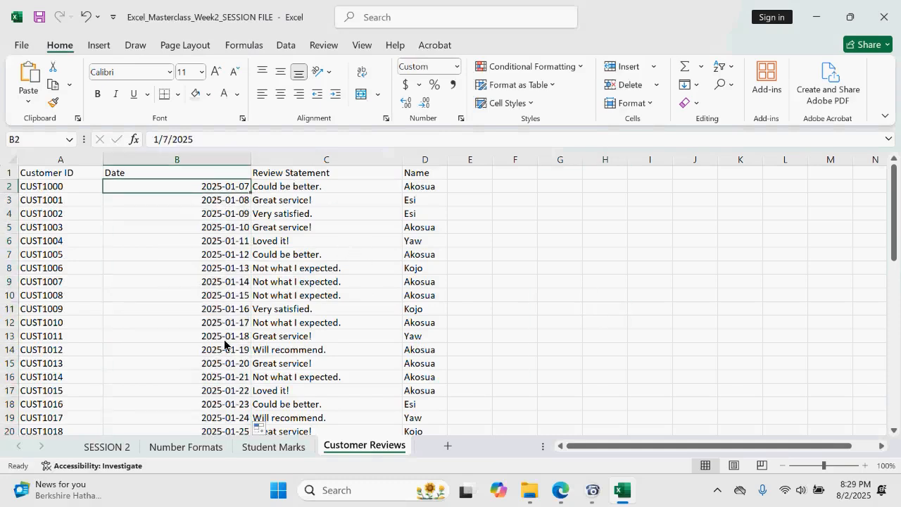
pyautogui.scroll(-8, 224, 339)
pyautogui.scroll(-2, 224, 339)
pyautogui.scroll(10, 224, 339)
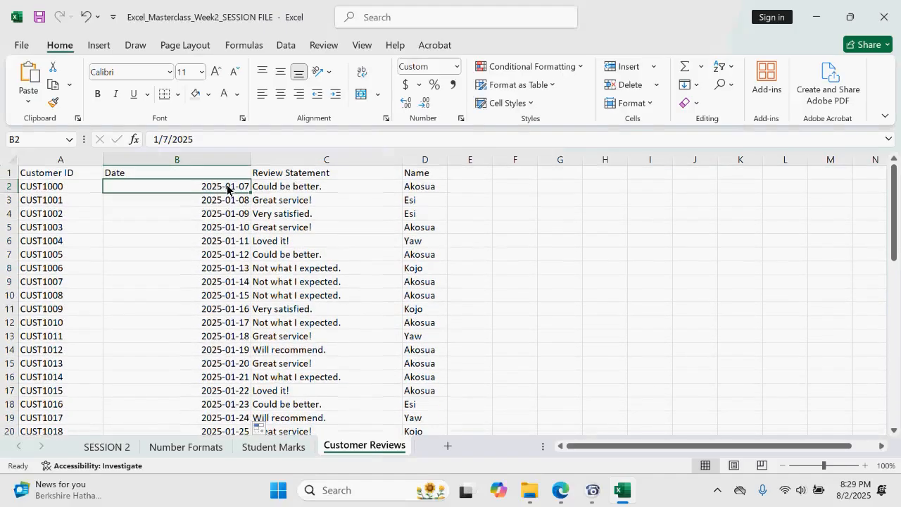
# Step: Start a Date Occurring rule on the Date column and preview it for Tomorrow with Light Red Fill with Dark Red Text
pyautogui.click(208, 161)
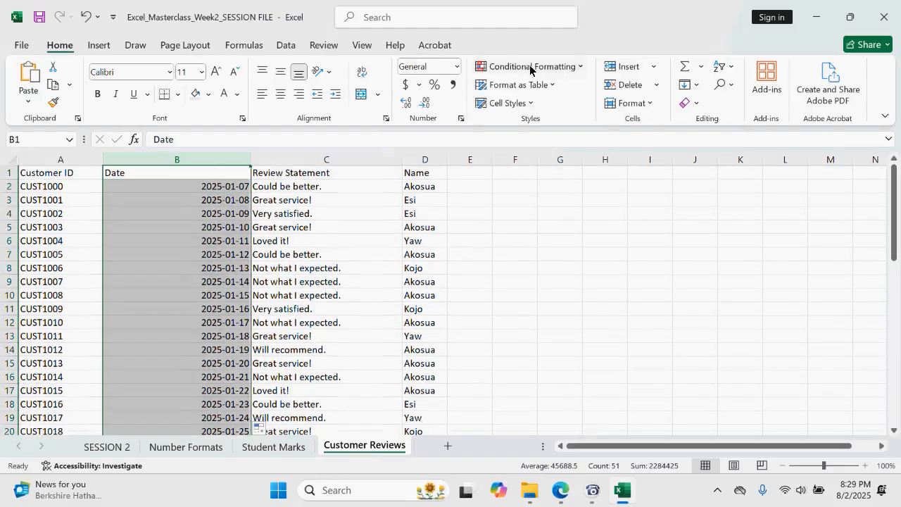
pyautogui.click(574, 67)
pyautogui.moveTo(577, 104)
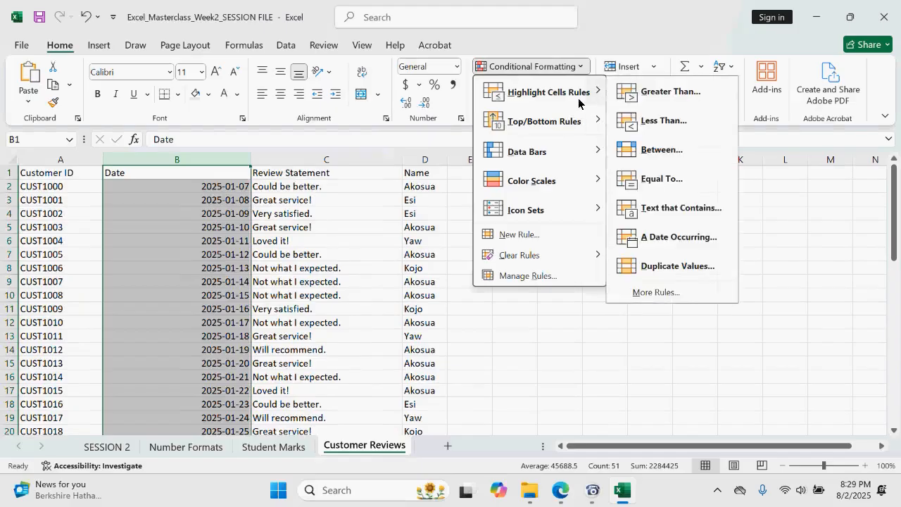
pyautogui.click(676, 237)
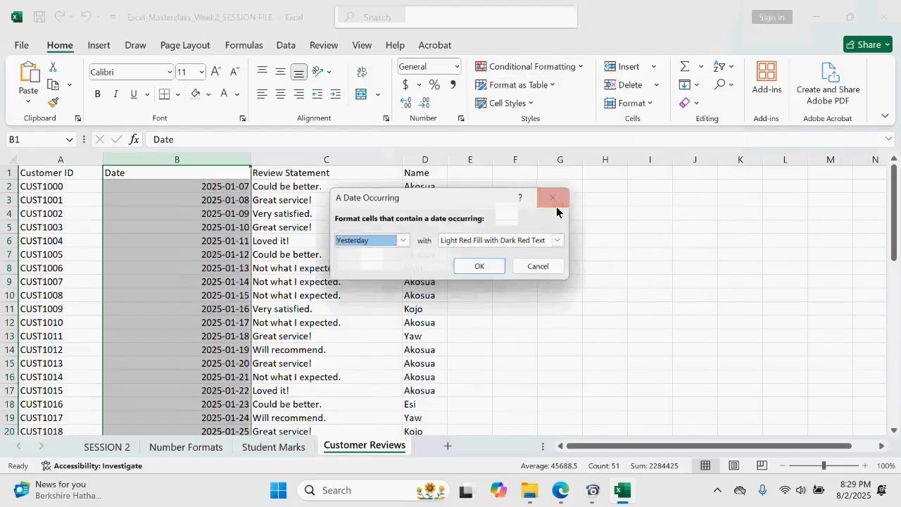
pyautogui.click(407, 242)
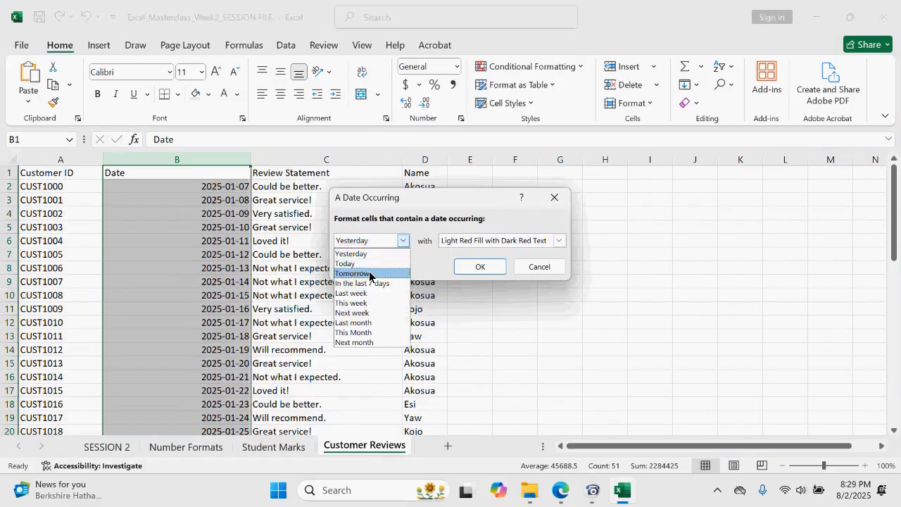
pyautogui.click(370, 274)
pyautogui.click(403, 241)
pyautogui.click(373, 276)
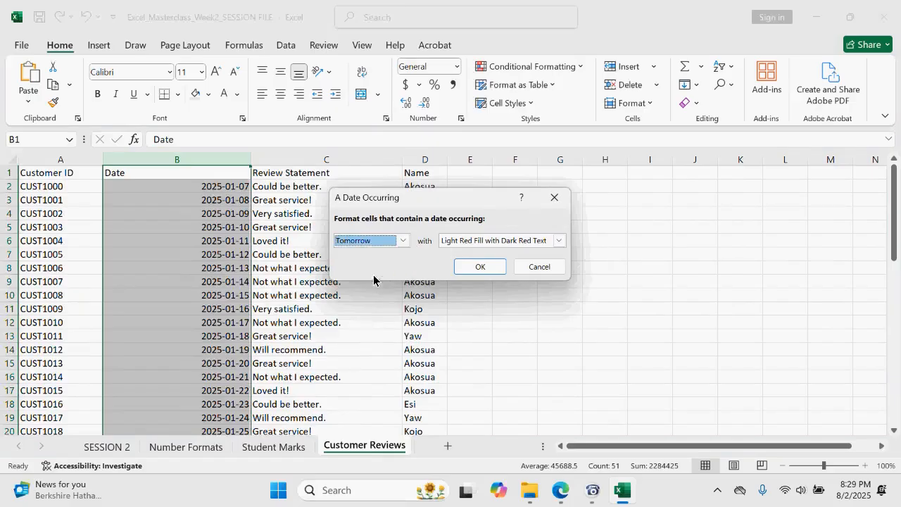
# Step: Set the date rule to Last month and apply it to the Date column with Light Red Fill with Dark Red Text
pyautogui.click(403, 242)
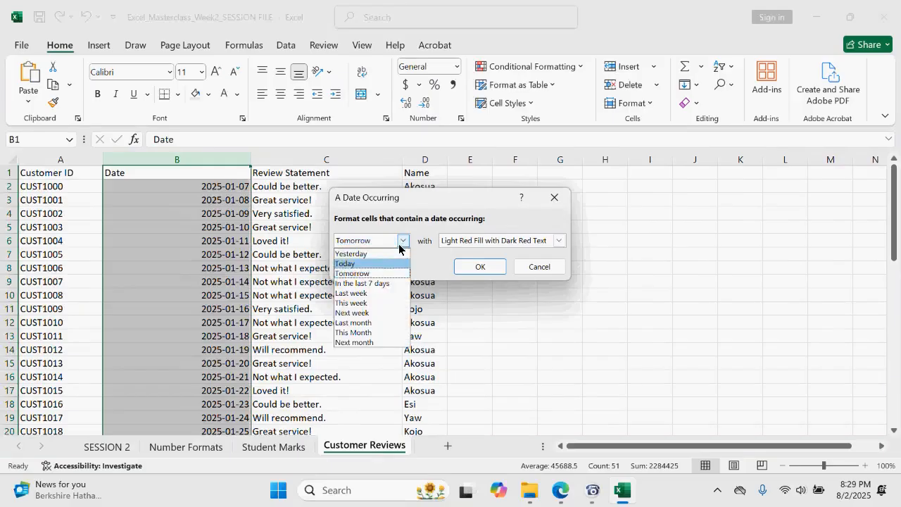
pyautogui.click(358, 324)
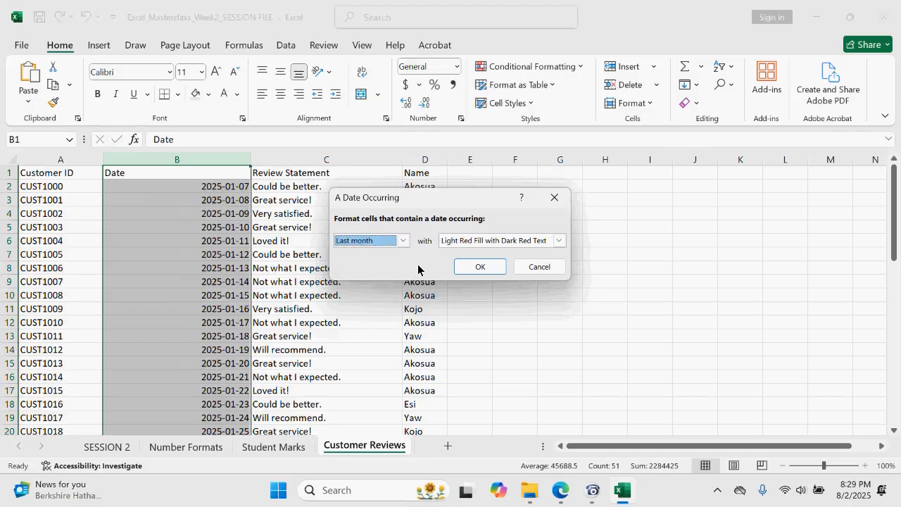
pyautogui.click(403, 242)
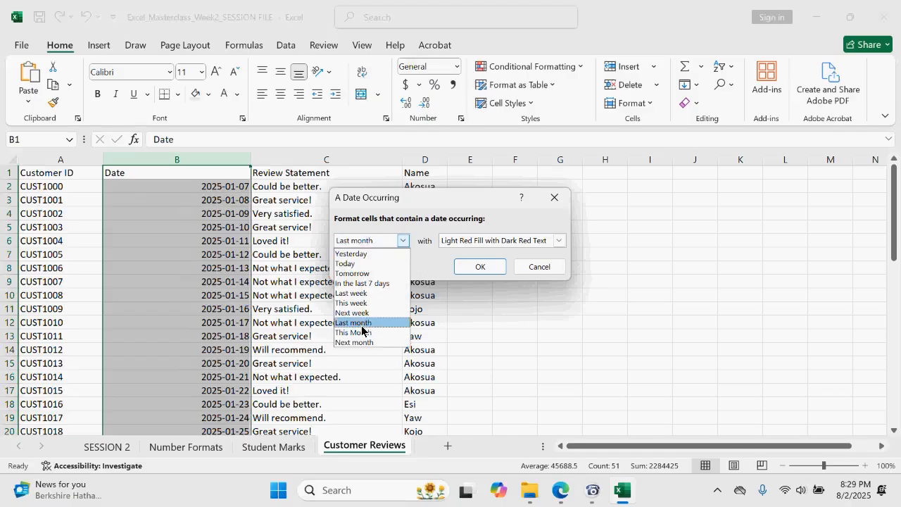
pyautogui.click(363, 323)
pyautogui.click(480, 267)
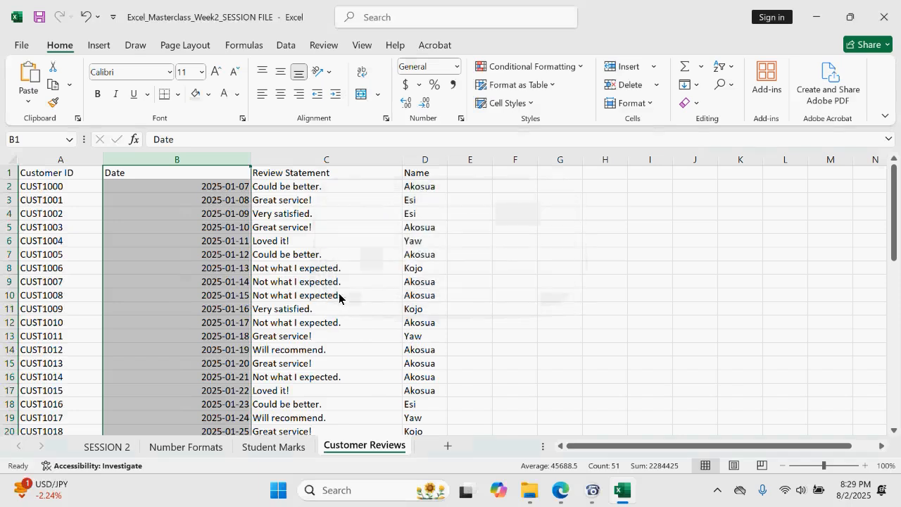
# Step: Undo the Last month rule and the date series filled below cell B2
pyautogui.scroll(-1, 249, 266)
pyautogui.click(310, 283)
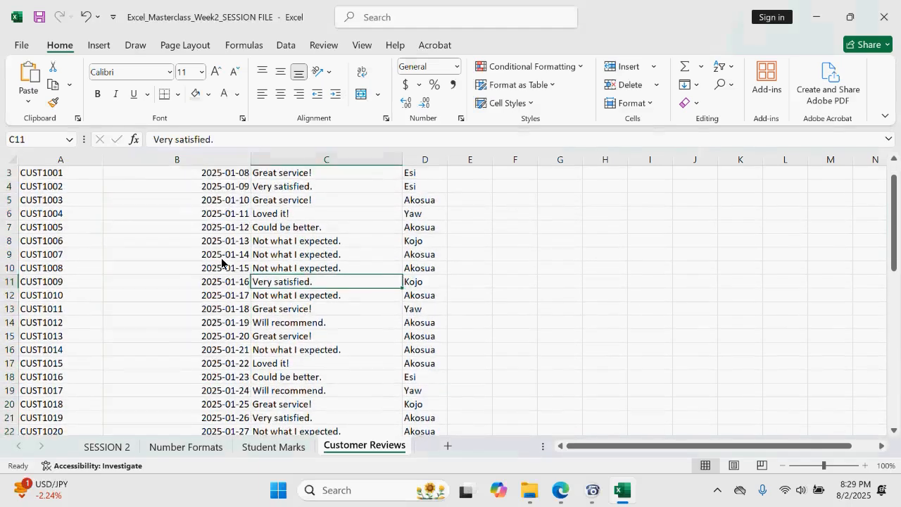
pyautogui.scroll(1, 235, 200)
pyautogui.click(223, 188)
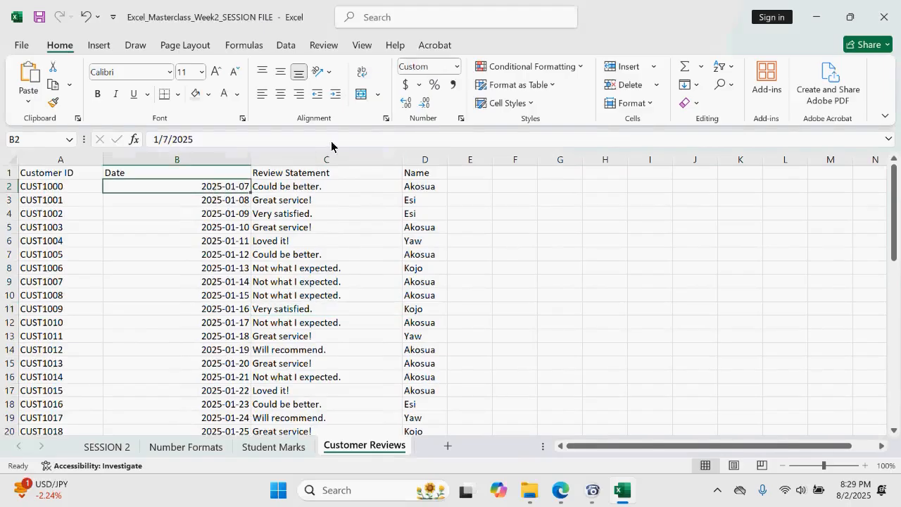
pyautogui.click(454, 70)
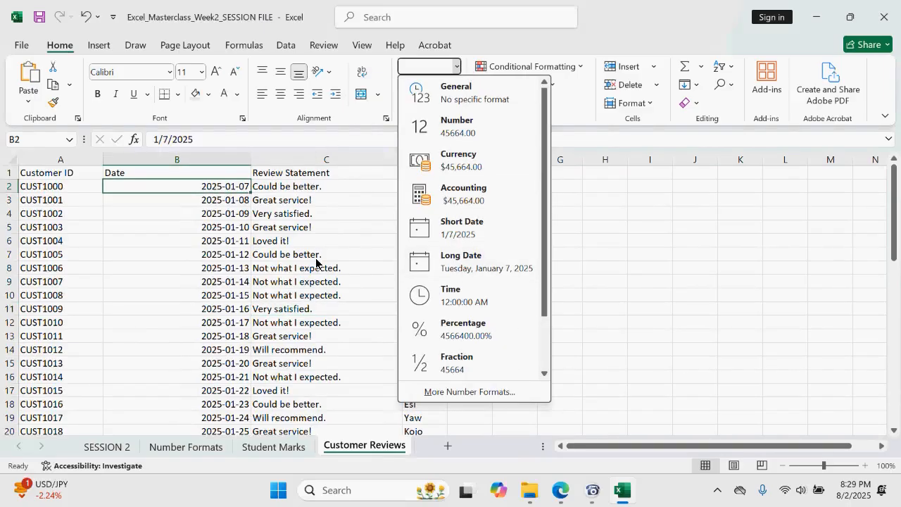
pyautogui.click(257, 248)
pyautogui.hotkey('ctrl', 'z')
pyautogui.hotkey('ctrl', 'z')
pyautogui.hotkey('ctrl', 'z')
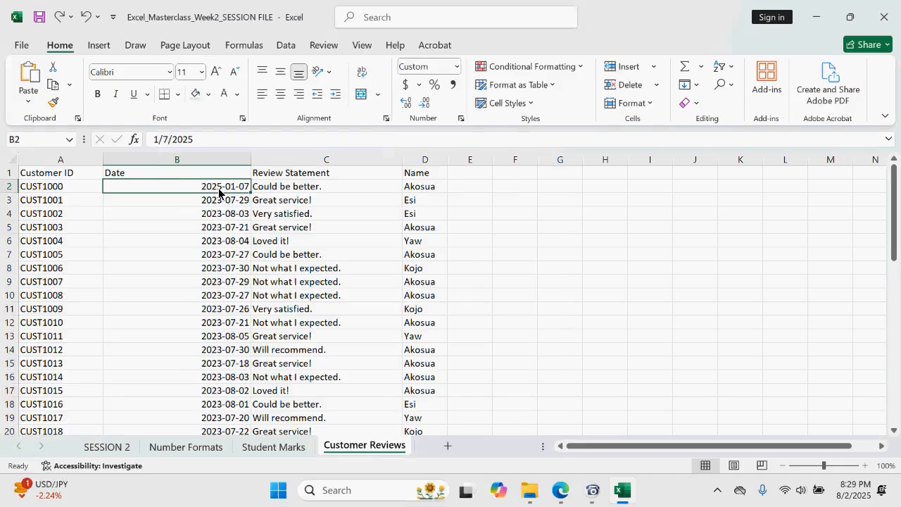
# Step: Enter 7/1/2025 in cell B2 and fill the date series down the rest of the Date column
pyautogui.write('7/1/2025')
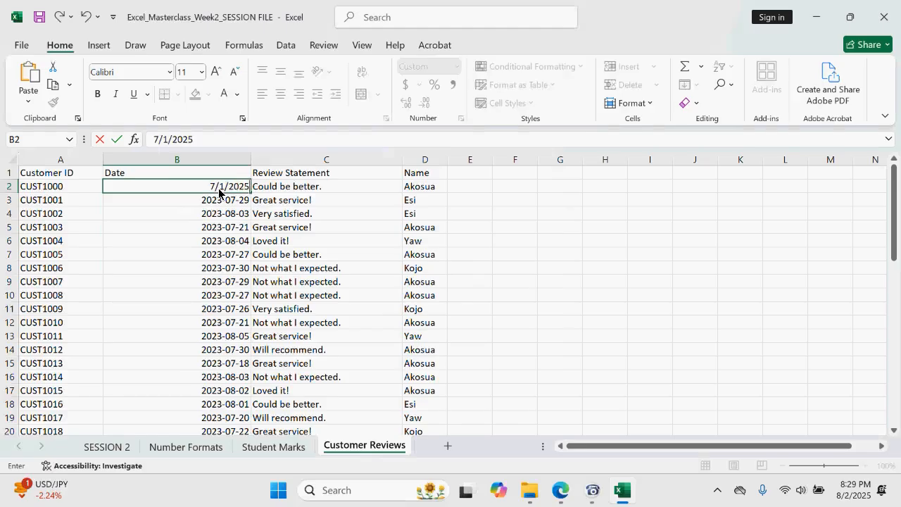
pyautogui.press('Return')
pyautogui.click(228, 192)
pyautogui.doubleClick(249, 194)
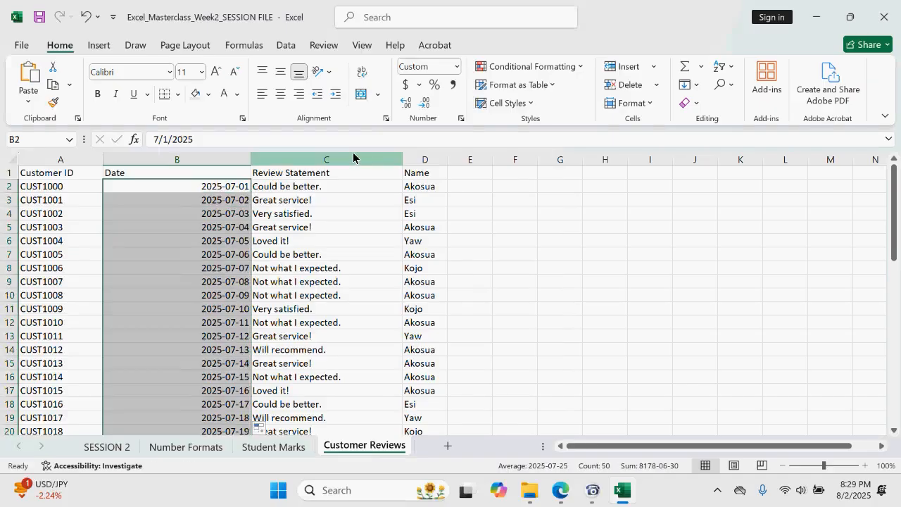
pyautogui.click(232, 233)
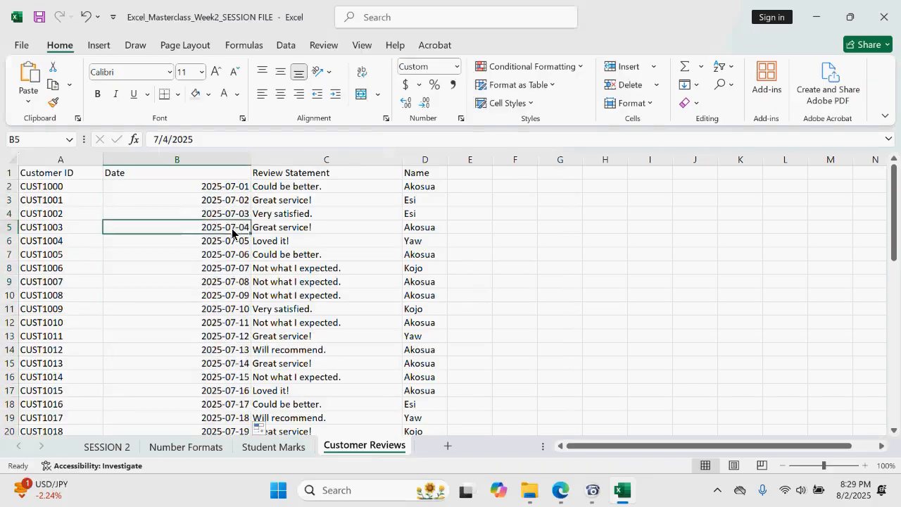
pyautogui.click(221, 188)
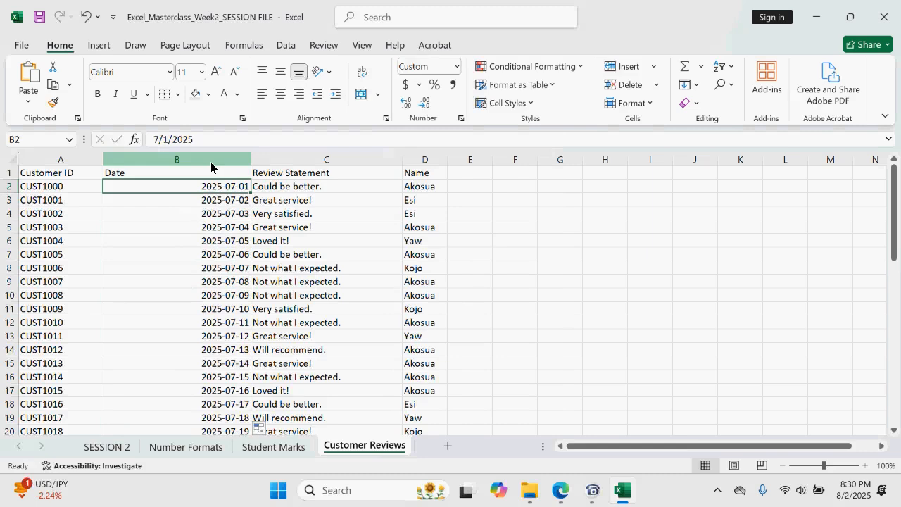
# Step: Preview a Date Occurring rule for Last month on the Date column with Light Red Fill with Dark Red Text
pyautogui.click(210, 162)
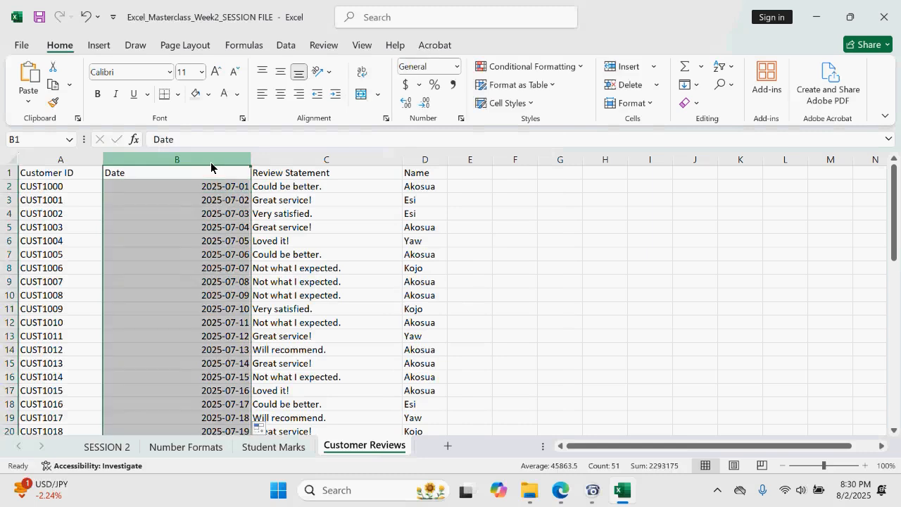
pyautogui.click(578, 67)
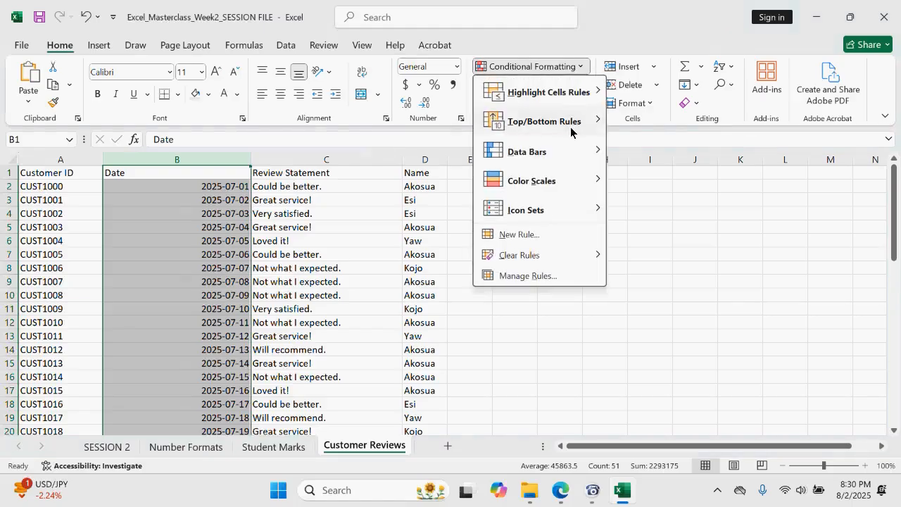
pyautogui.moveTo(580, 92)
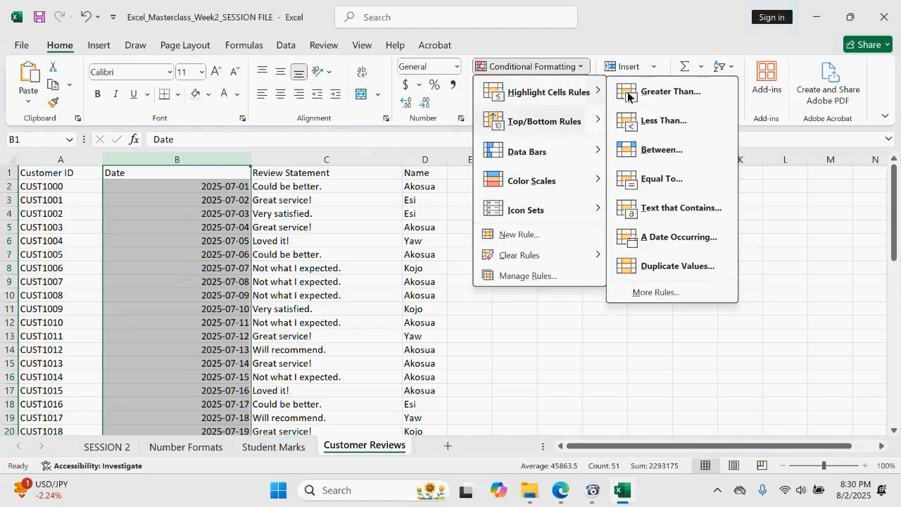
pyautogui.click(676, 236)
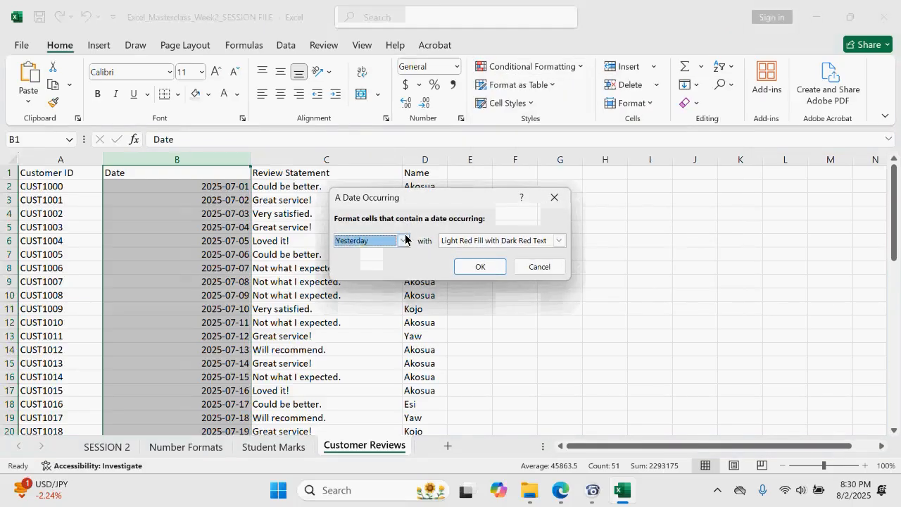
pyautogui.click(404, 239)
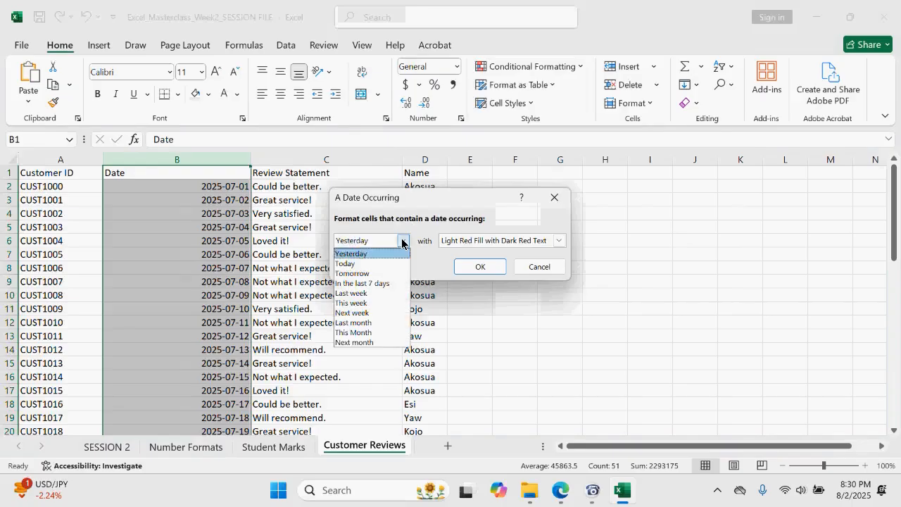
pyautogui.click(353, 323)
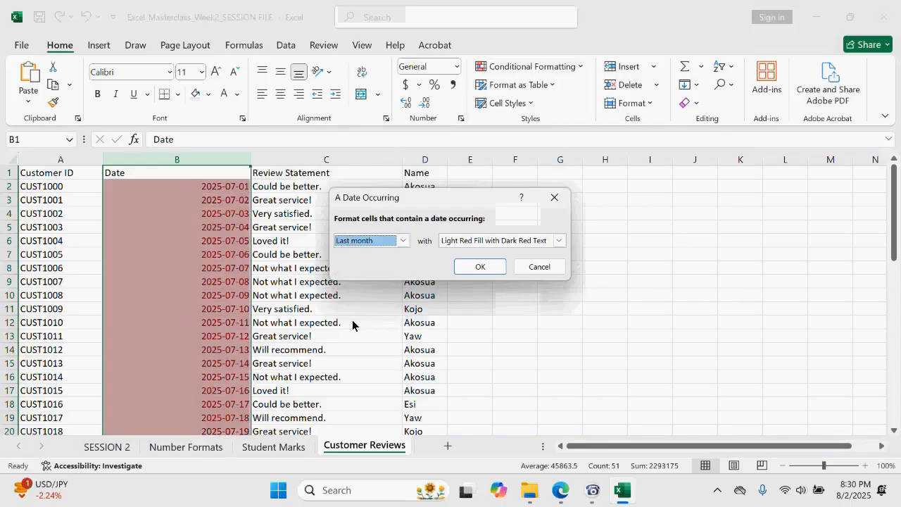
# Step: Preview the date rule with This week, Last week and In the last 7 days, and discard the rule
pyautogui.click(404, 241)
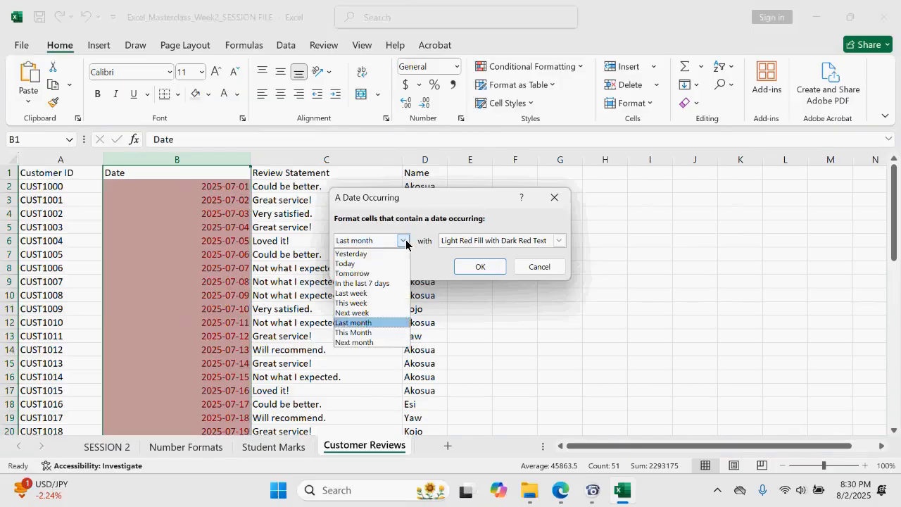
pyautogui.click(364, 304)
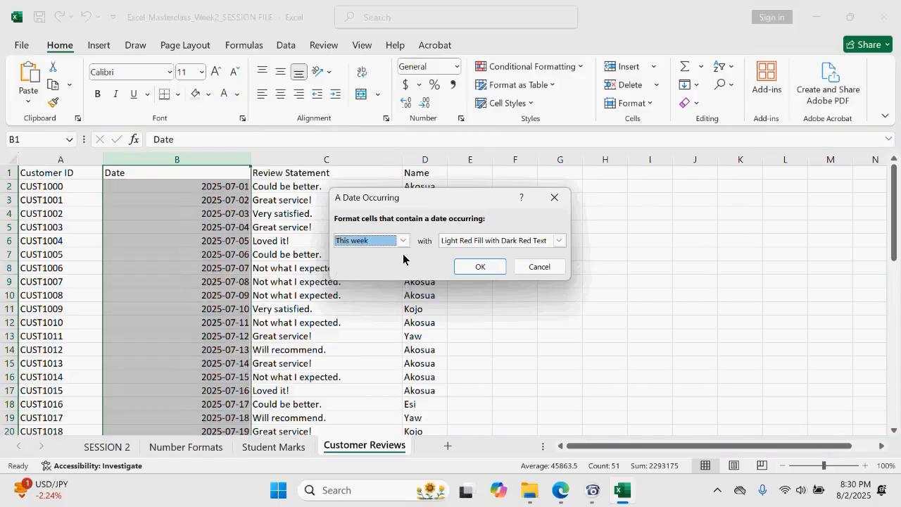
pyautogui.click(403, 241)
pyautogui.click(360, 292)
pyautogui.click(403, 241)
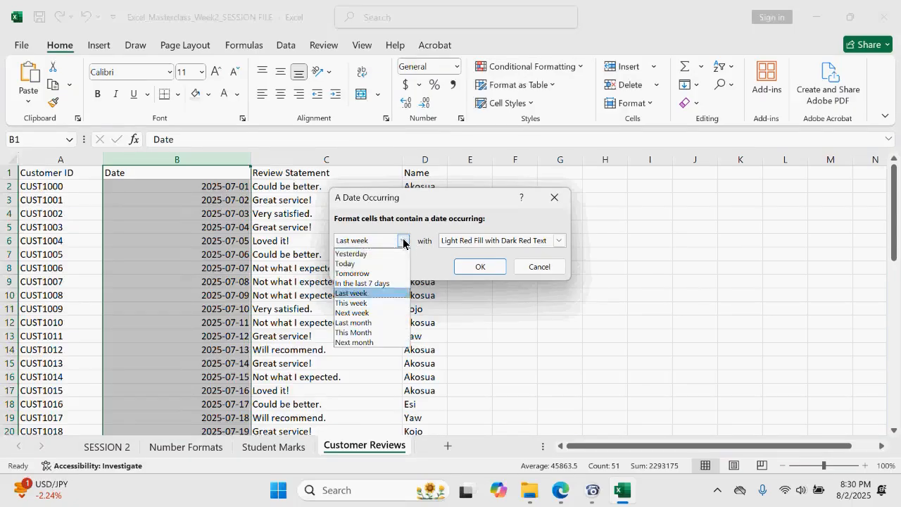
pyautogui.click(377, 284)
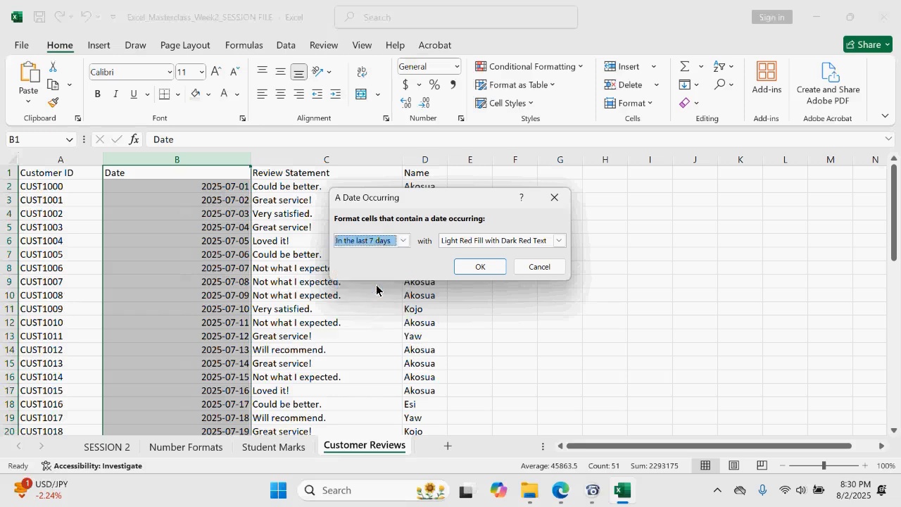
pyautogui.click(401, 241)
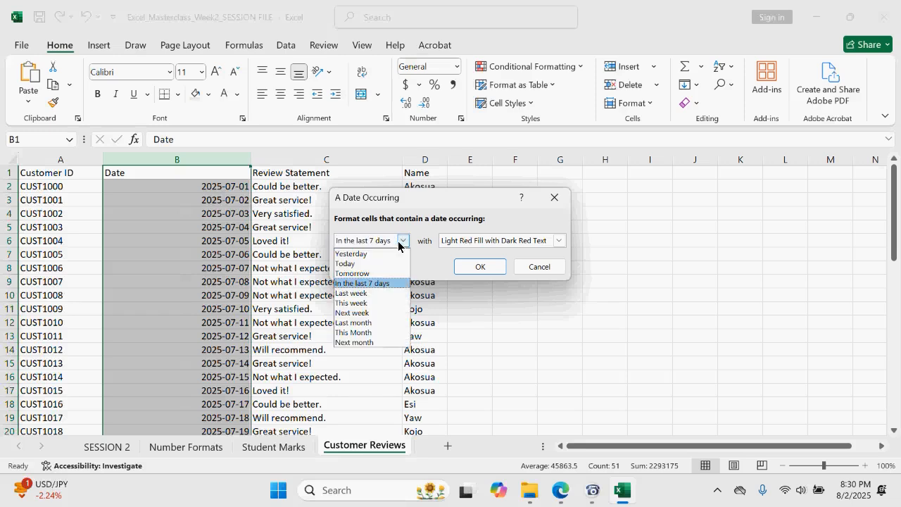
pyautogui.click(526, 271)
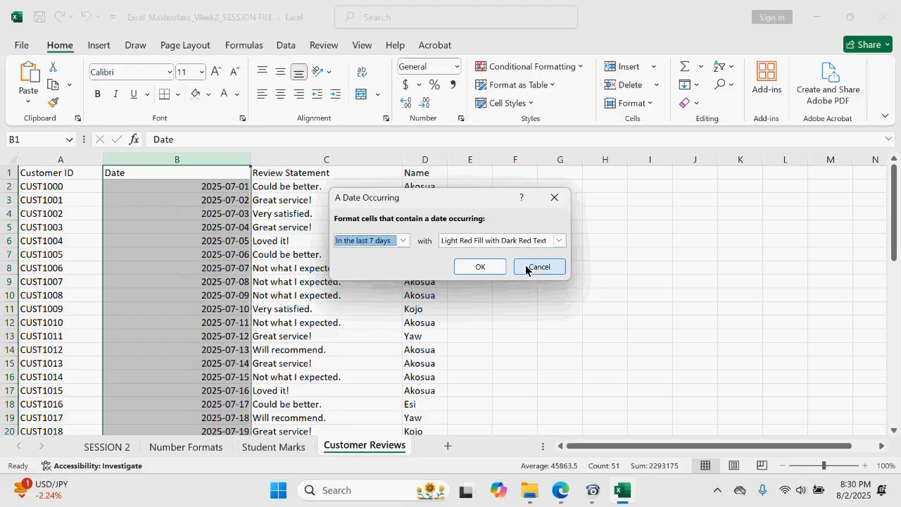
pyautogui.click(526, 268)
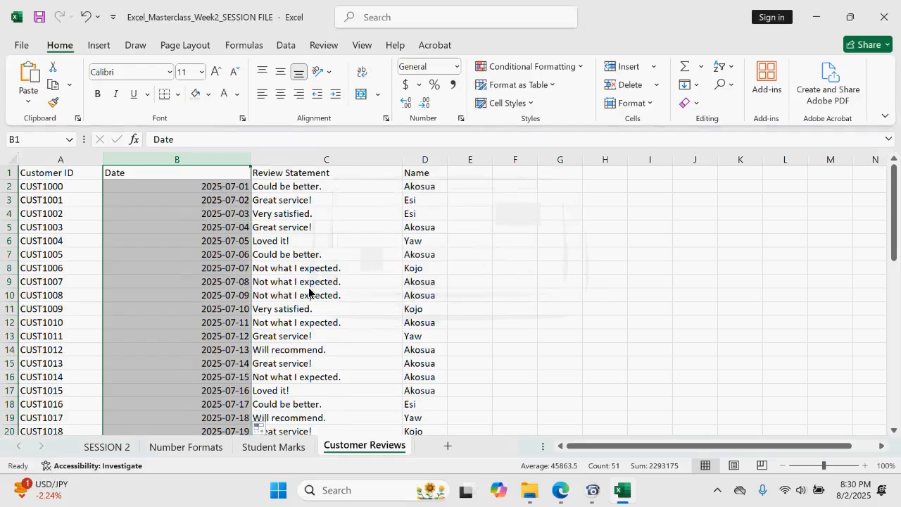
# Step: Enter 7/29/2025 in cell B10 and fill the date series down the rest of the Date column
pyautogui.scroll(-1, 273, 292)
pyautogui.scroll(-1, 273, 292)
pyautogui.click(351, 296)
pyautogui.scroll(2, 183, 281)
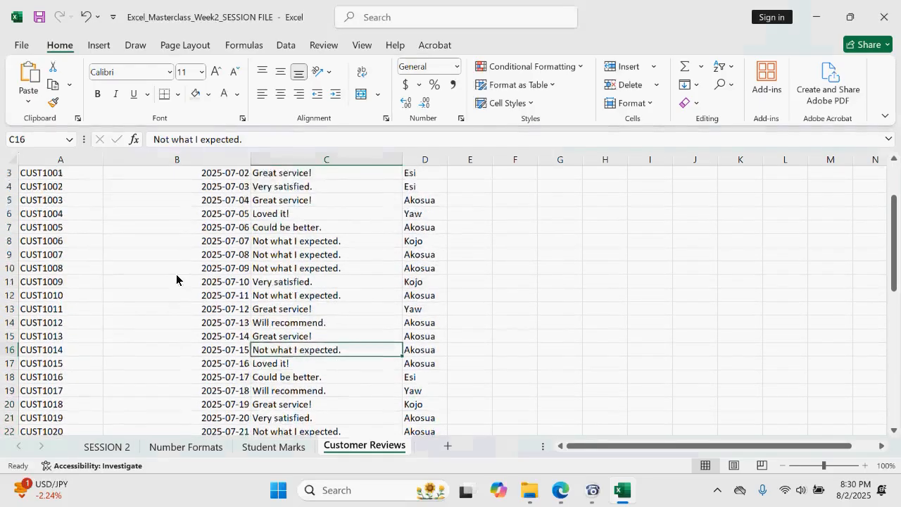
pyautogui.click(228, 298)
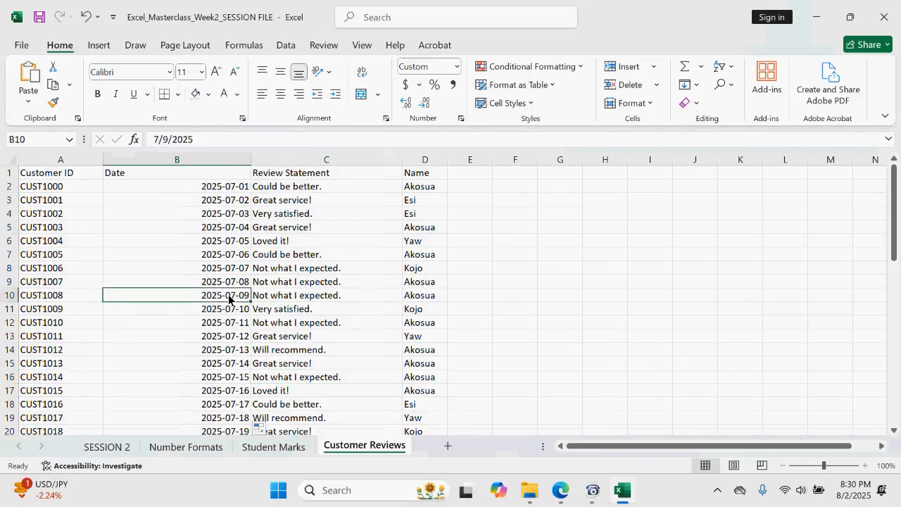
pyautogui.write('8/')
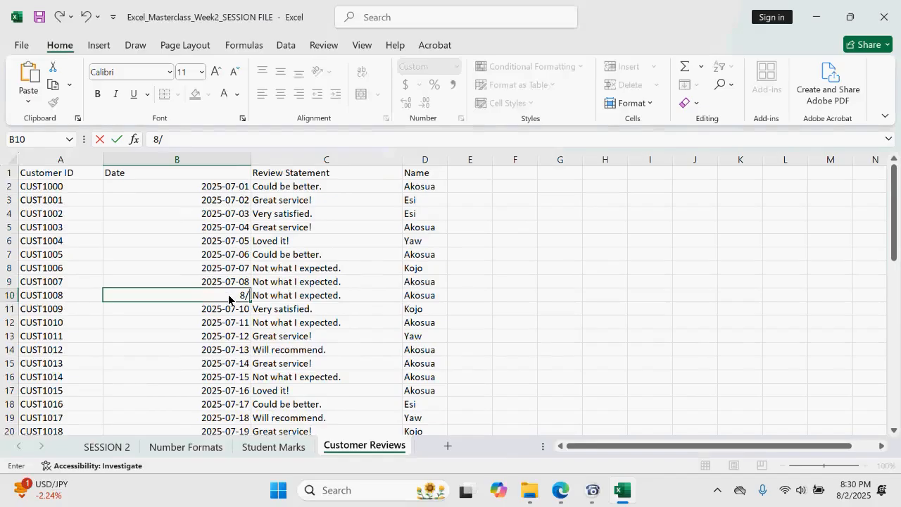
pyautogui.press('BackSpace')
pyautogui.write('29')
pyautogui.press('Return')
pyautogui.click(219, 299)
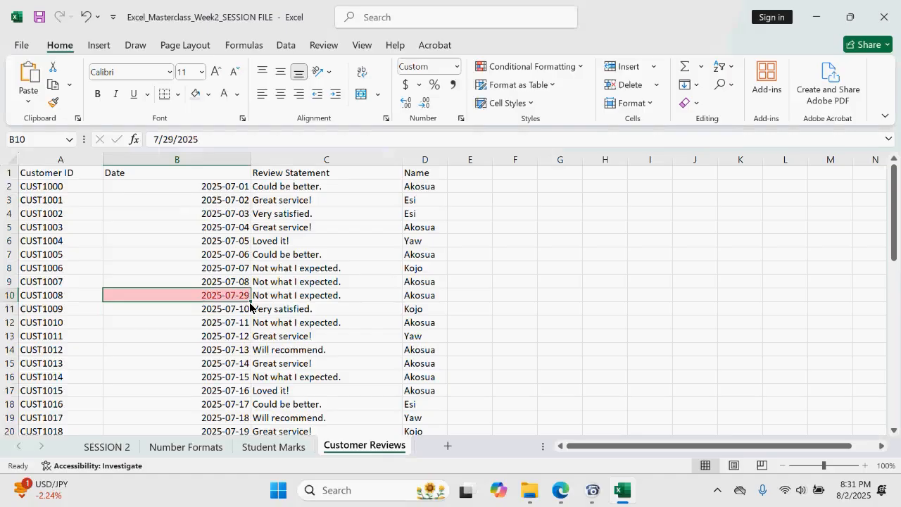
pyautogui.doubleClick(250, 301)
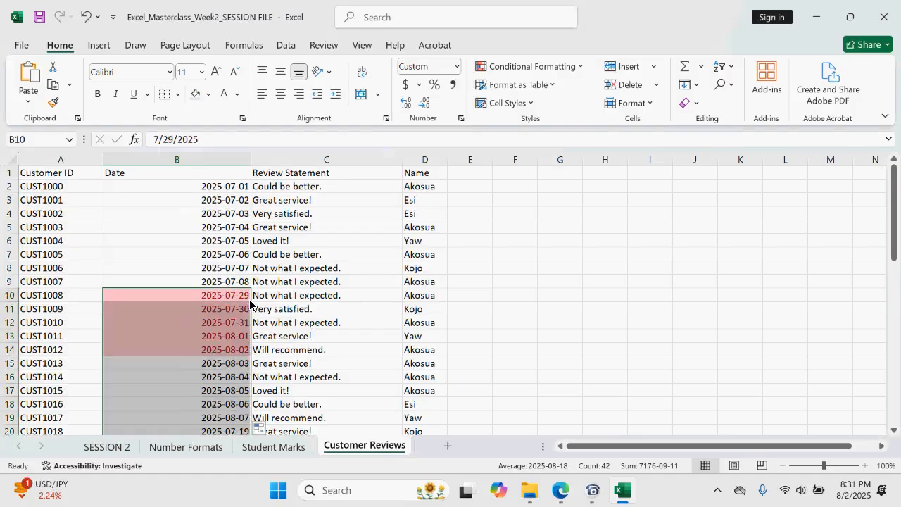
# Step: Preview a Date Occurring rule for Last week on the Date column with Light Red Fill with Dark Red Text
pyautogui.click(425, 326)
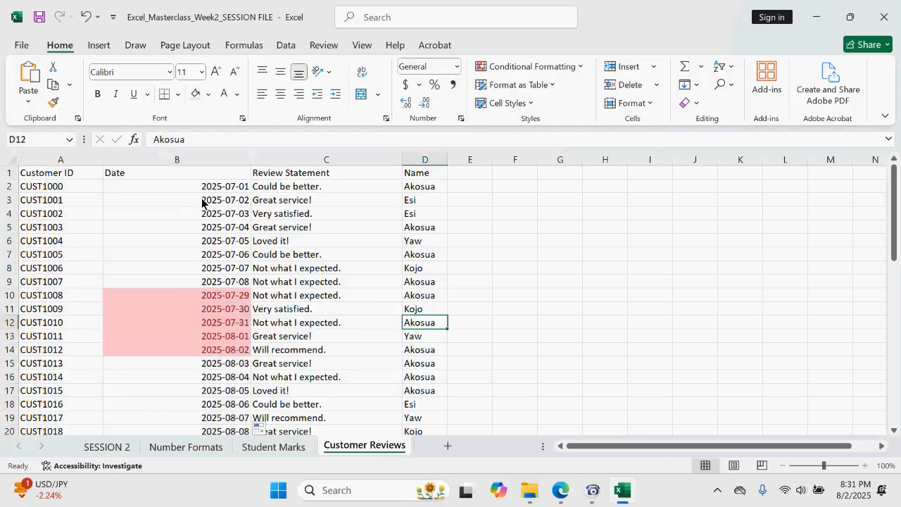
pyautogui.click(212, 165)
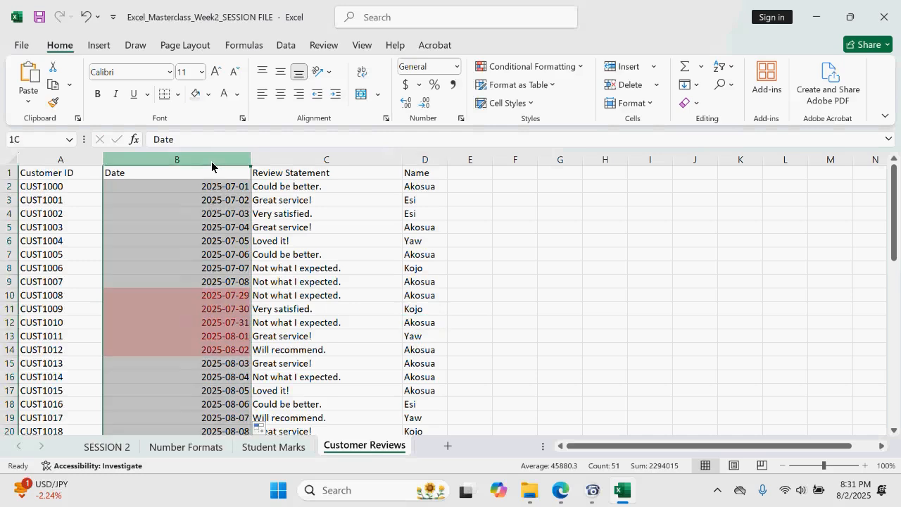
pyautogui.click(570, 67)
pyautogui.moveTo(542, 93)
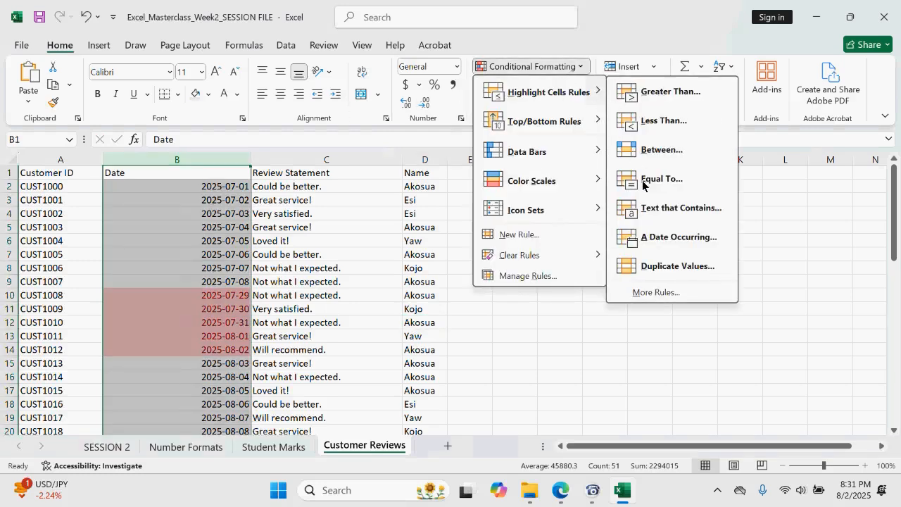
pyautogui.click(670, 239)
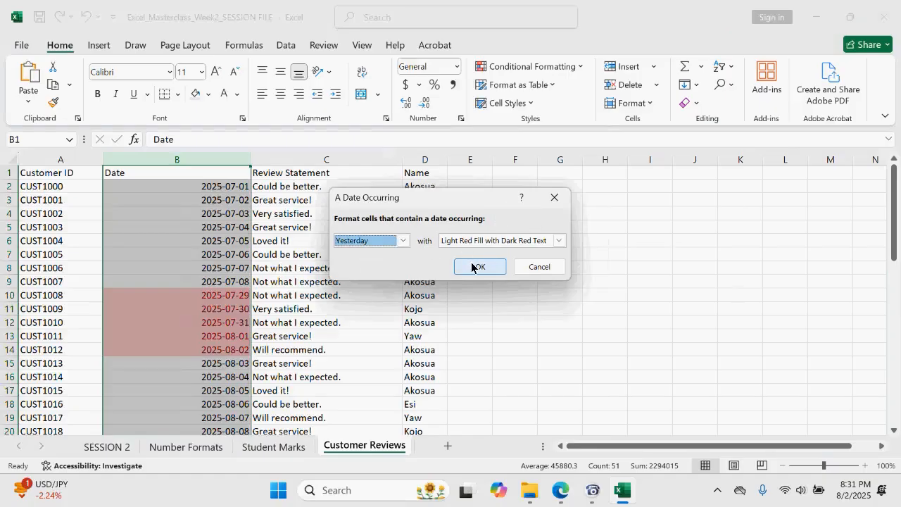
pyautogui.click(402, 240)
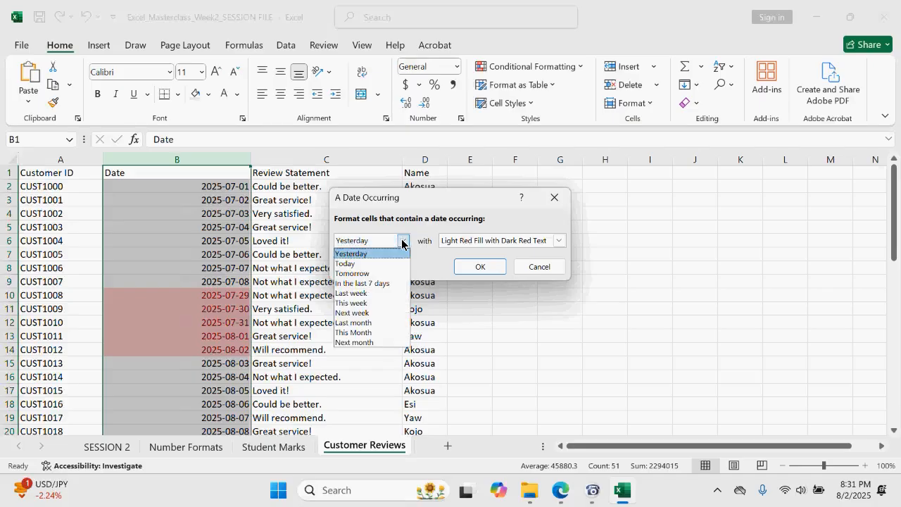
pyautogui.click(360, 296)
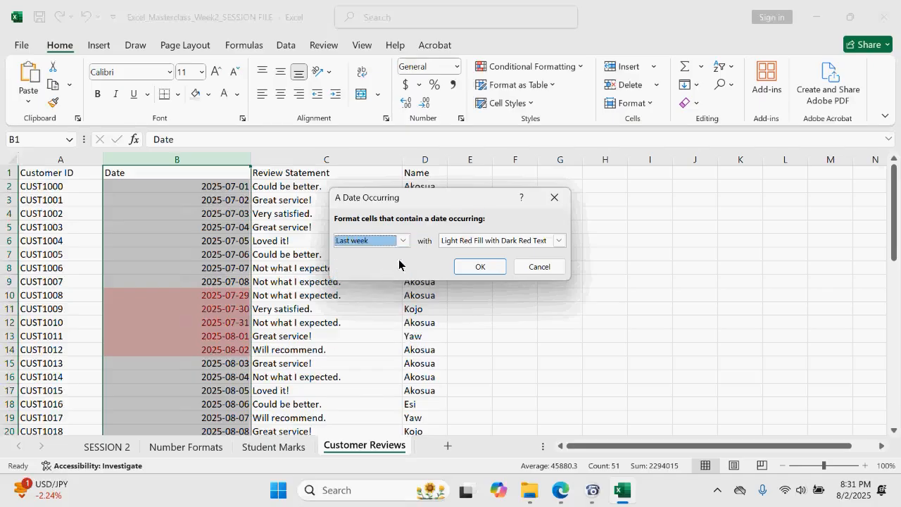
# Step: Preview the date rule with Tomorrow and Today, and discard the rule
pyautogui.click(402, 240)
pyautogui.click(372, 274)
pyautogui.click(404, 242)
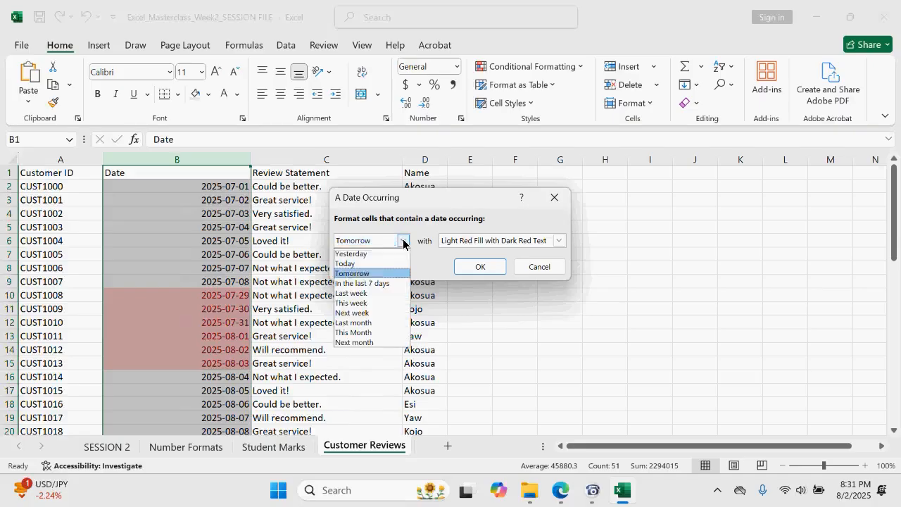
pyautogui.click(365, 264)
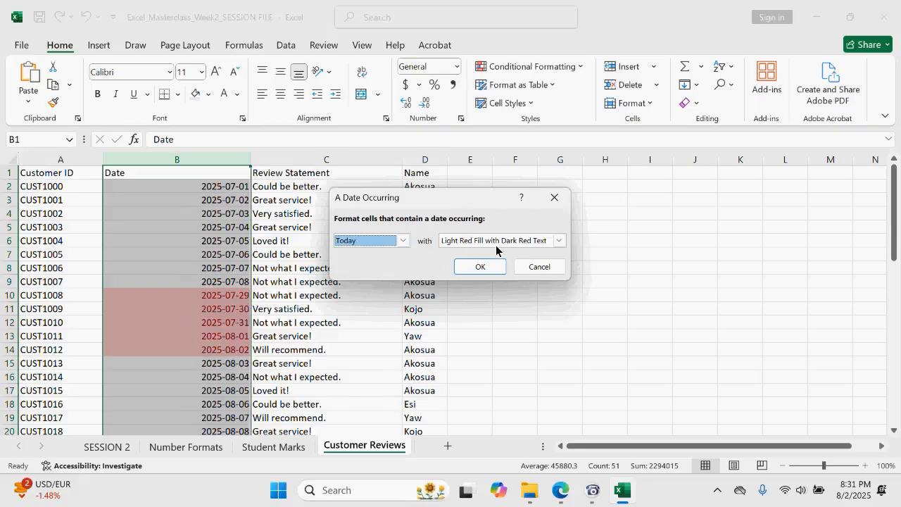
pyautogui.click(404, 241)
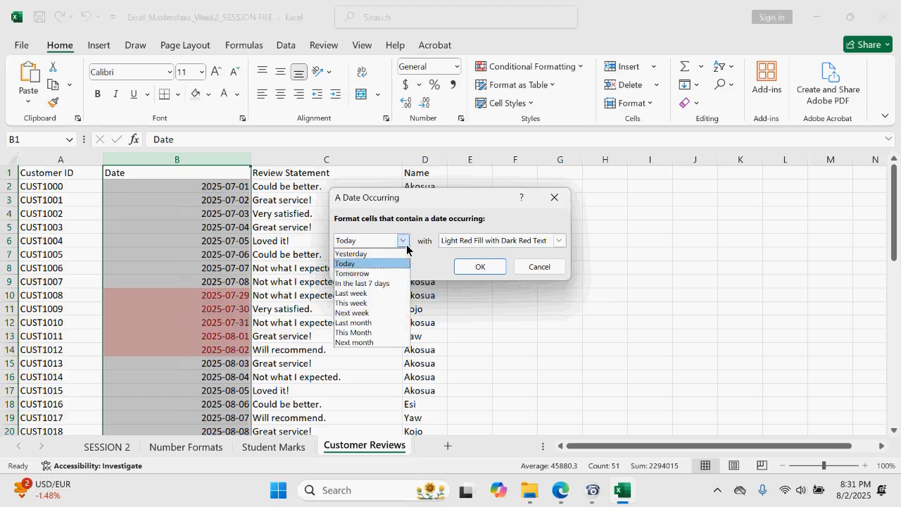
pyautogui.click(362, 265)
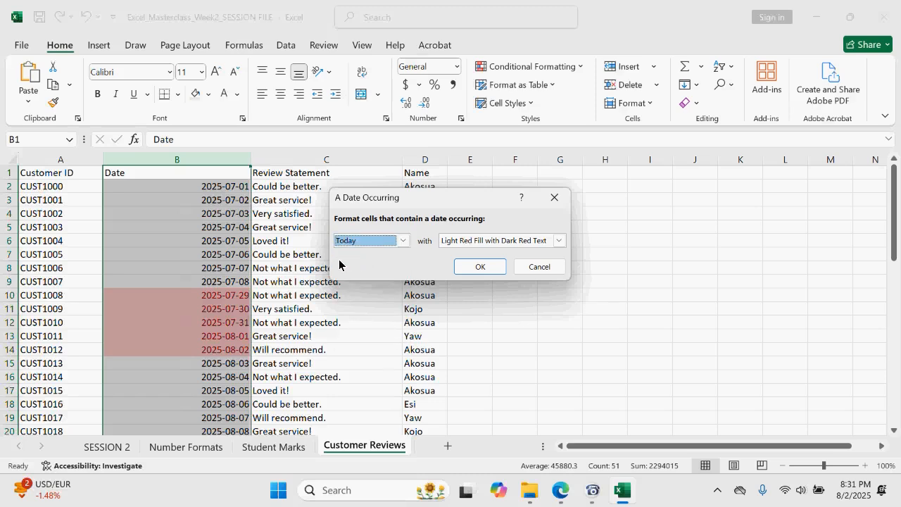
pyautogui.click(520, 268)
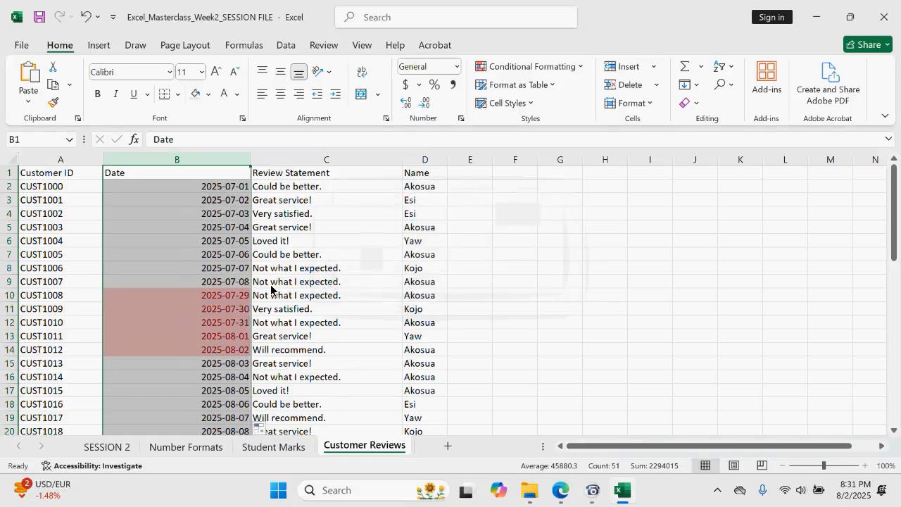
pyautogui.scroll(-2, 242, 338)
pyautogui.click(241, 337)
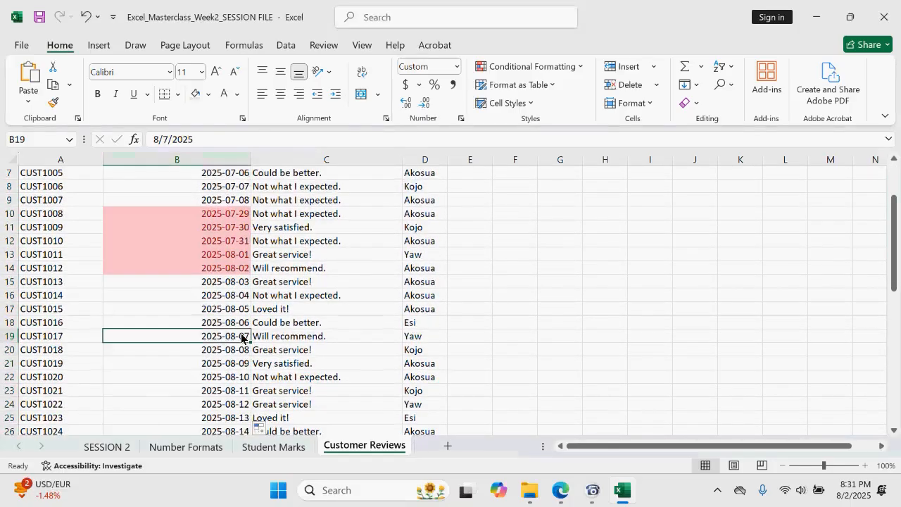
pyautogui.scroll(2, 241, 338)
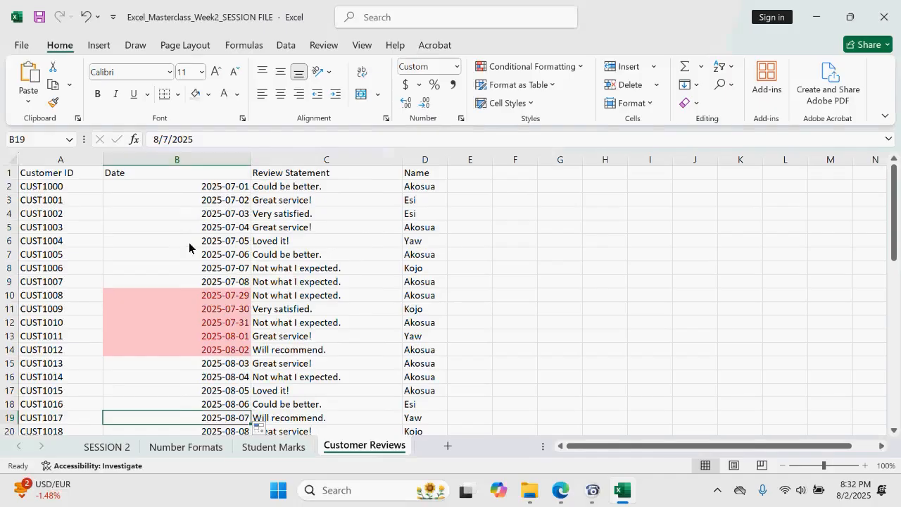
pyautogui.scroll(1, 206, 222)
pyautogui.scroll(-1, 207, 221)
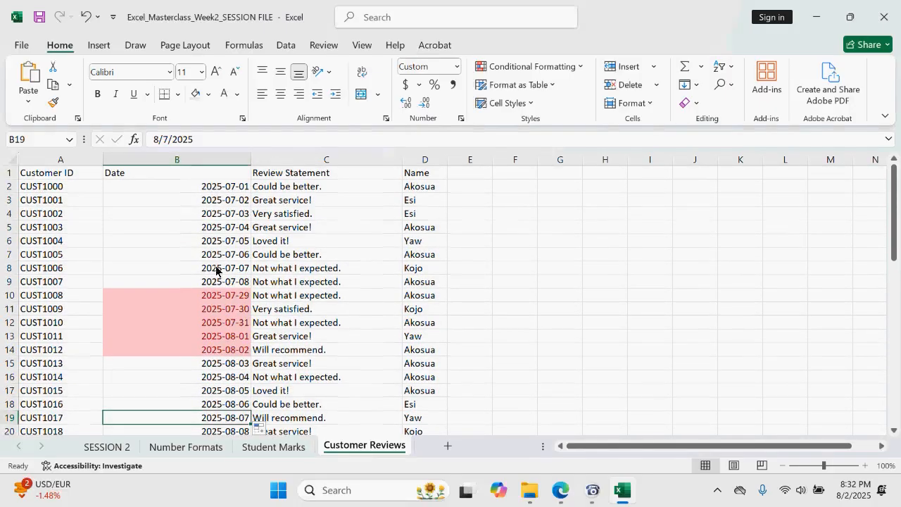
# Step: Preview a Date Occurring rule on the Date column with Last week and Next week
pyautogui.click(209, 164)
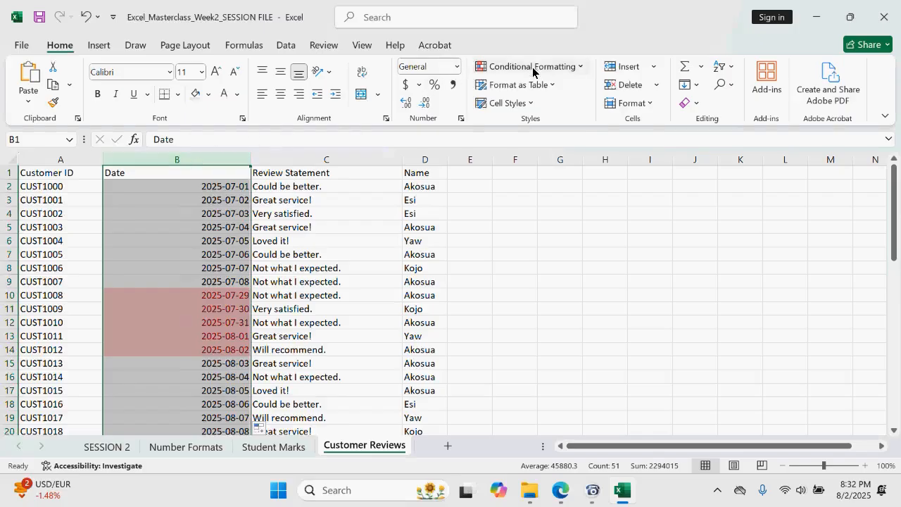
pyautogui.click(574, 66)
pyautogui.moveTo(555, 92)
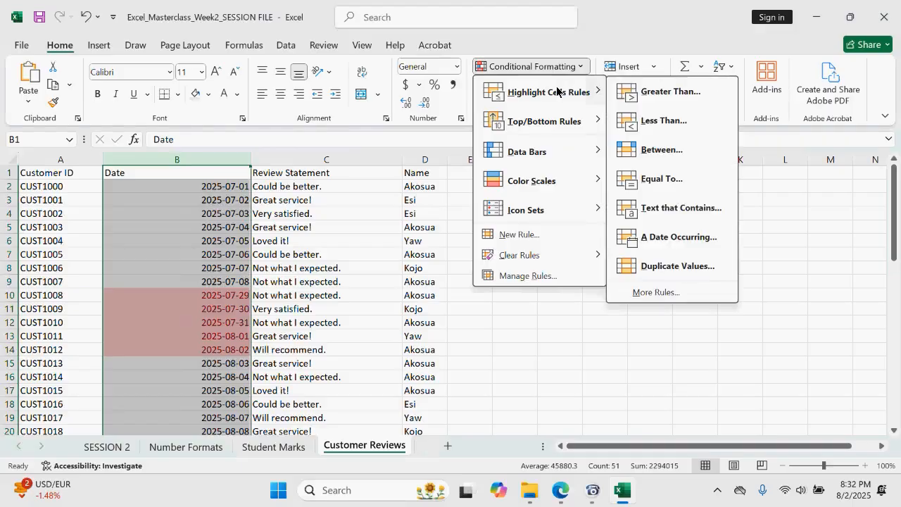
pyautogui.click(677, 238)
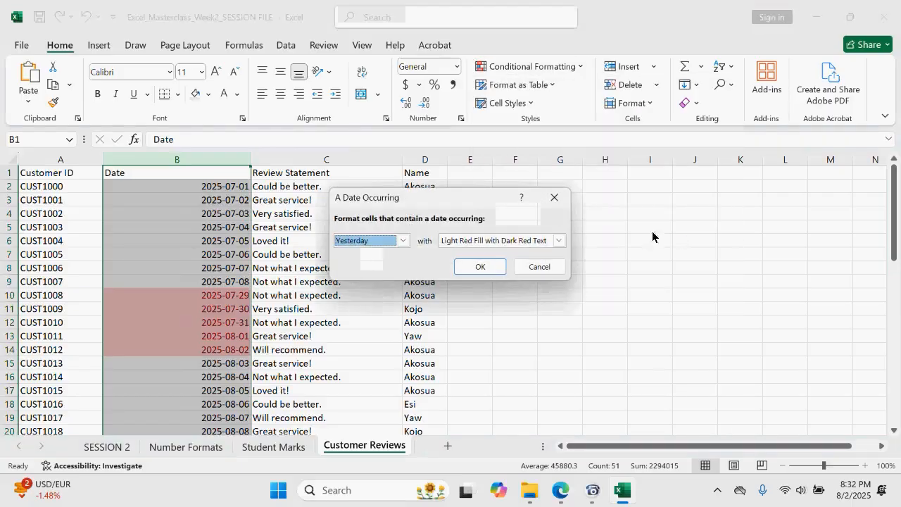
pyautogui.click(404, 241)
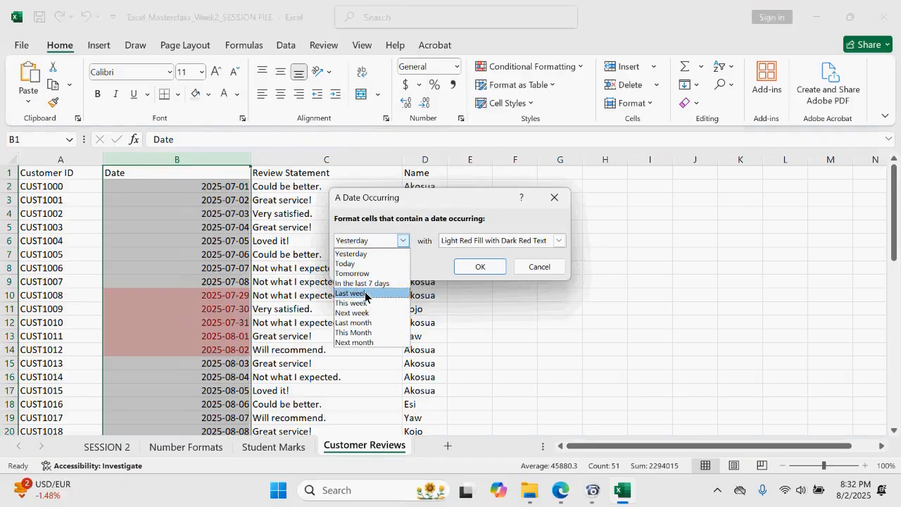
pyautogui.click(359, 296)
pyautogui.click(402, 240)
pyautogui.click(354, 312)
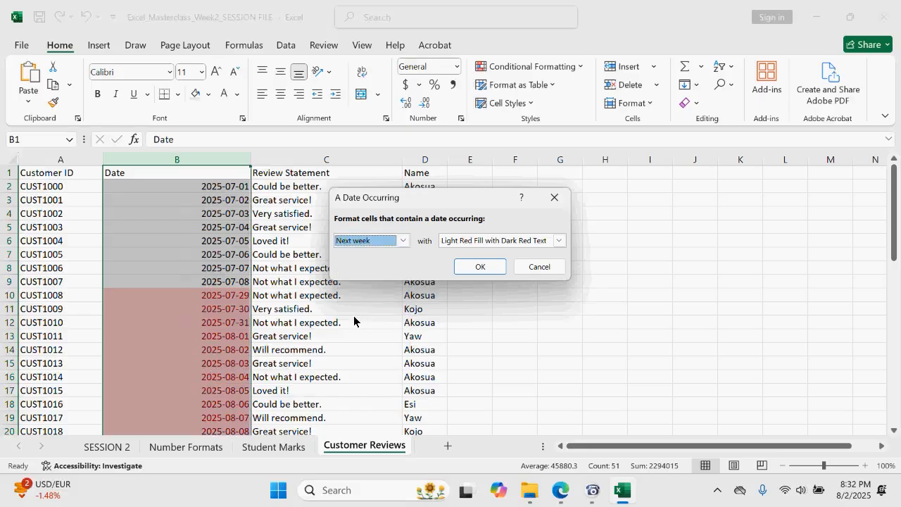
# Step: Set the date rule to Today and apply it with Light Red Fill with Dark Red Text
pyautogui.click(402, 241)
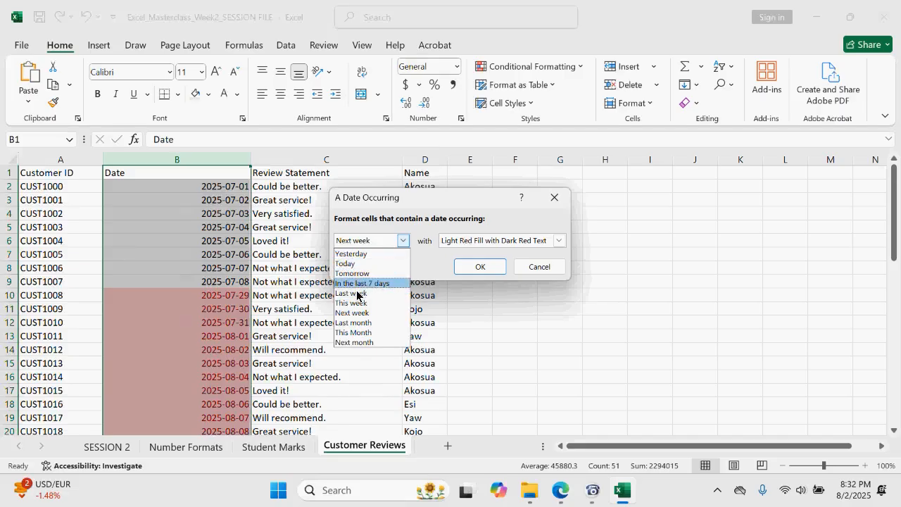
pyautogui.click(363, 265)
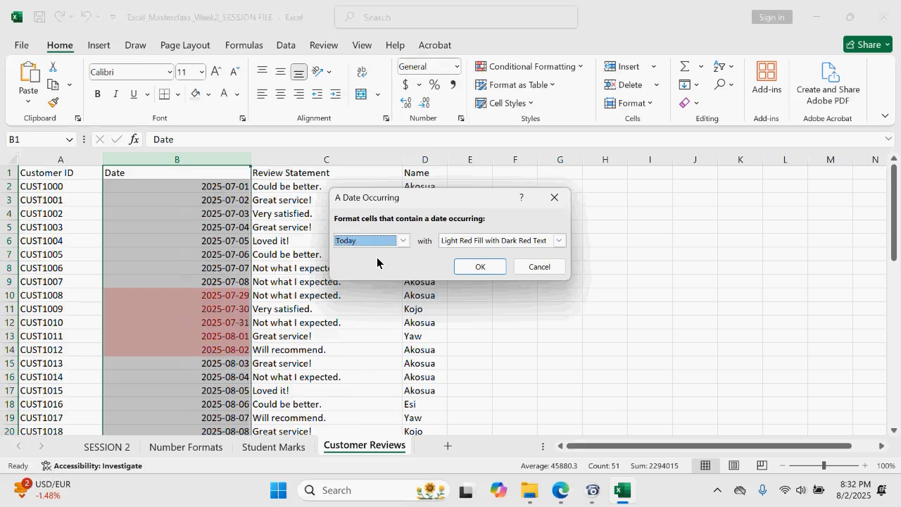
pyautogui.click(478, 265)
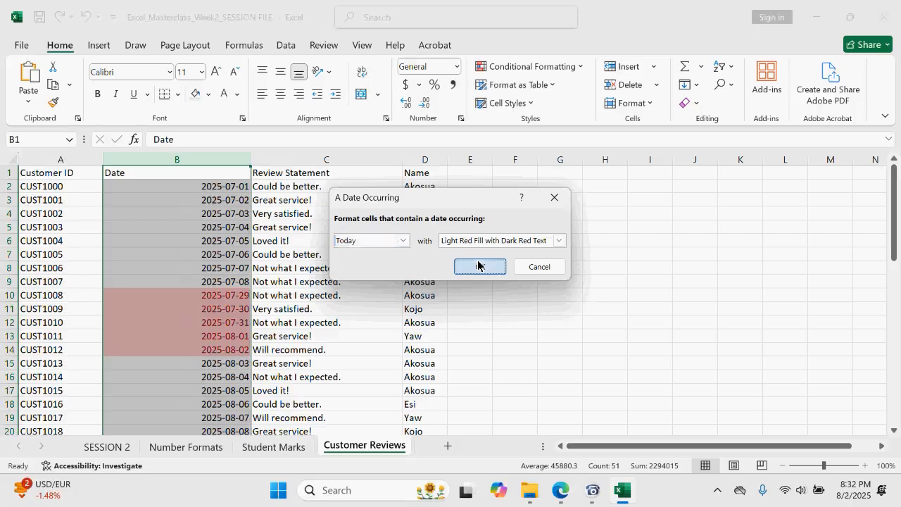
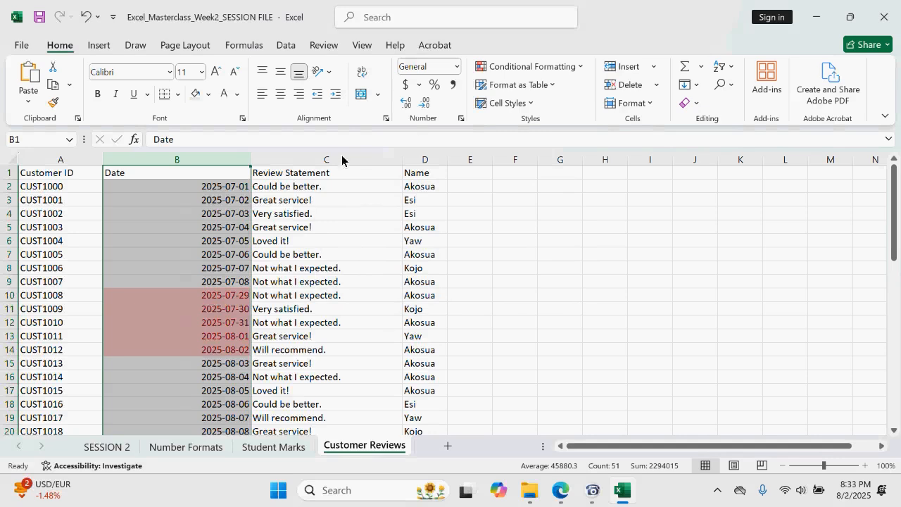
# Step: Apply a Date Occurring rule for Yesterday to the Date column with Yellow Fill with Dark Yellow Text
pyautogui.click(581, 66)
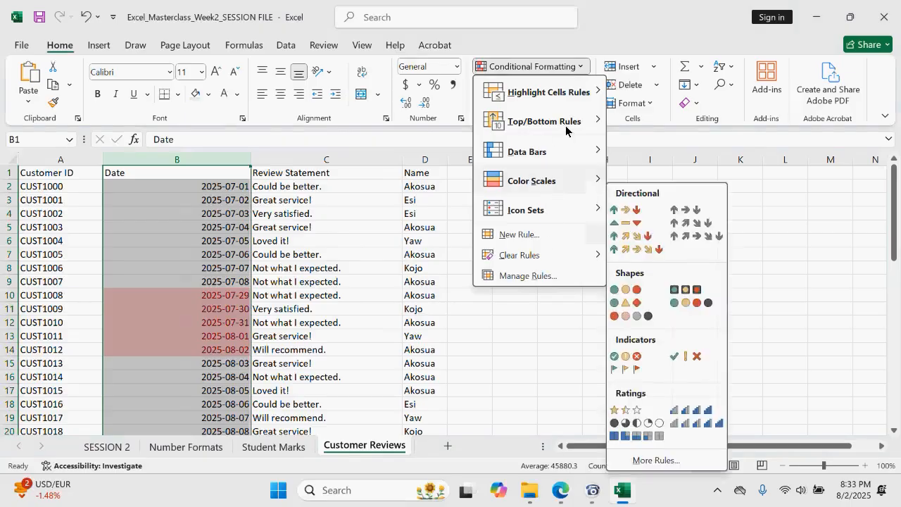
pyautogui.moveTo(577, 91)
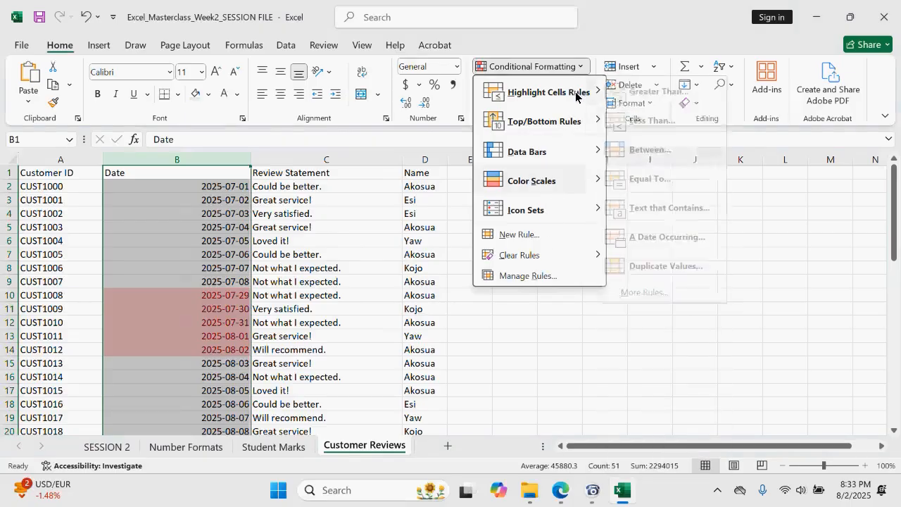
pyautogui.click(660, 238)
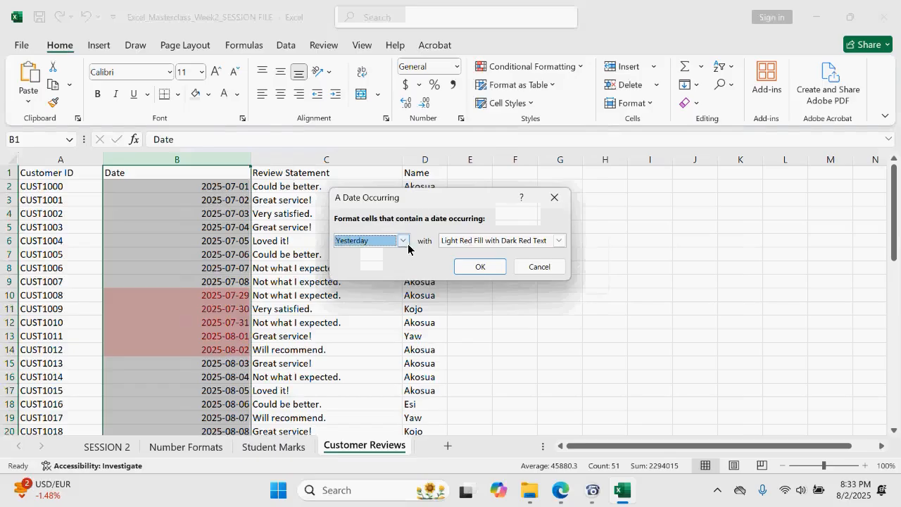
pyautogui.click(403, 241)
pyautogui.click(555, 242)
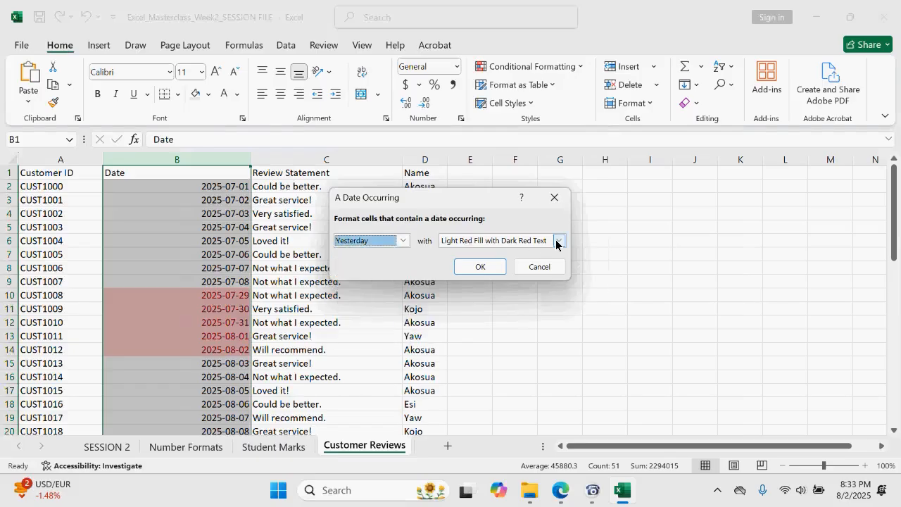
pyautogui.click(555, 242)
pyautogui.click(481, 255)
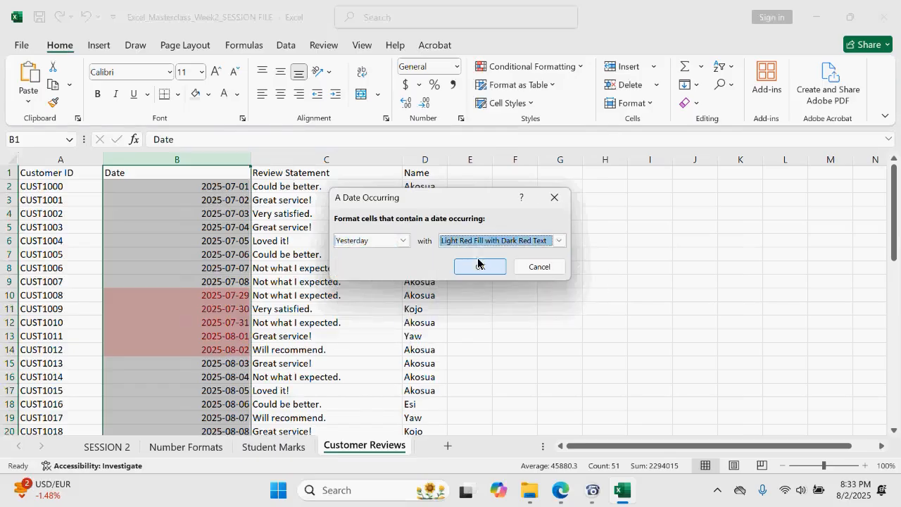
pyautogui.click(558, 240)
pyautogui.click(493, 261)
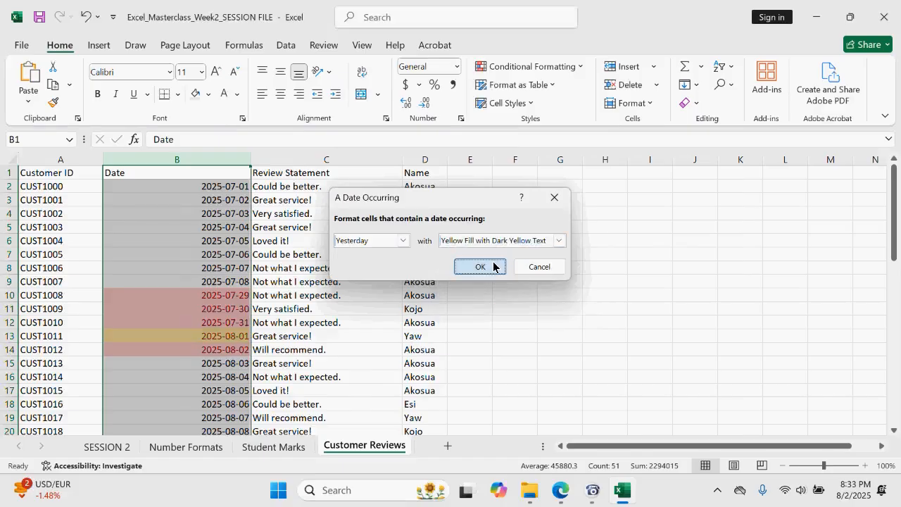
pyautogui.click(492, 266)
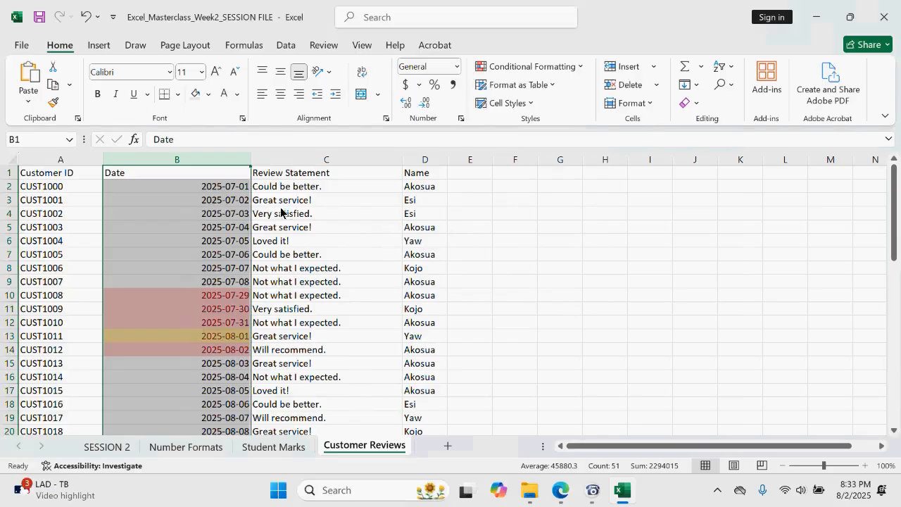
pyautogui.click(314, 279)
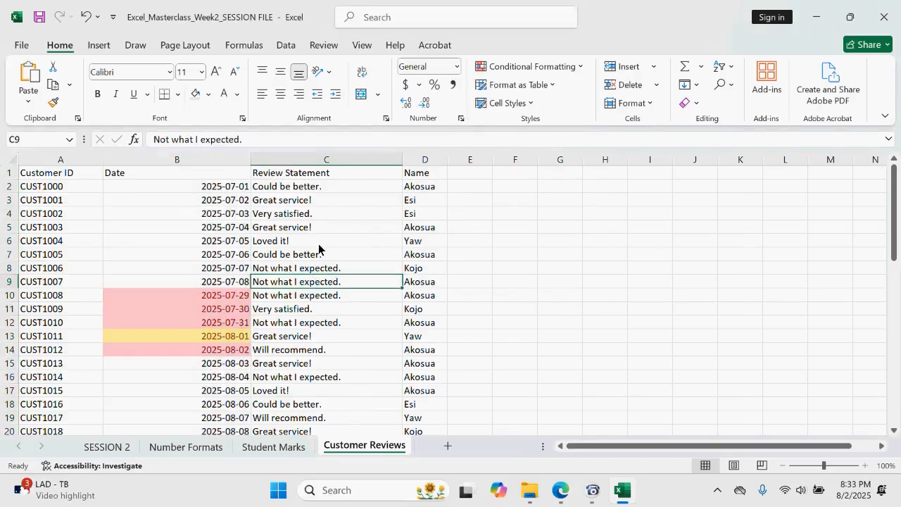
# Step: Clear all formats from the Date column
pyautogui.click(197, 160)
pyautogui.click(693, 103)
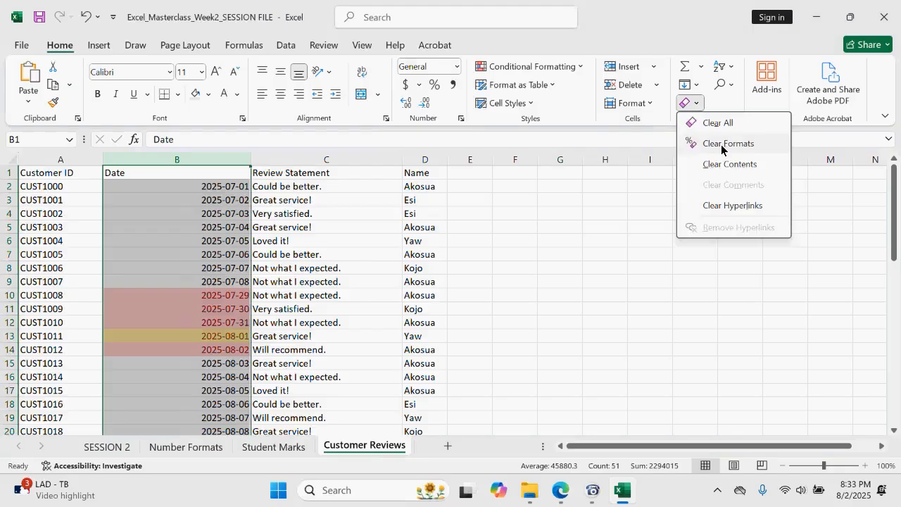
pyautogui.click(721, 145)
pyautogui.click(364, 241)
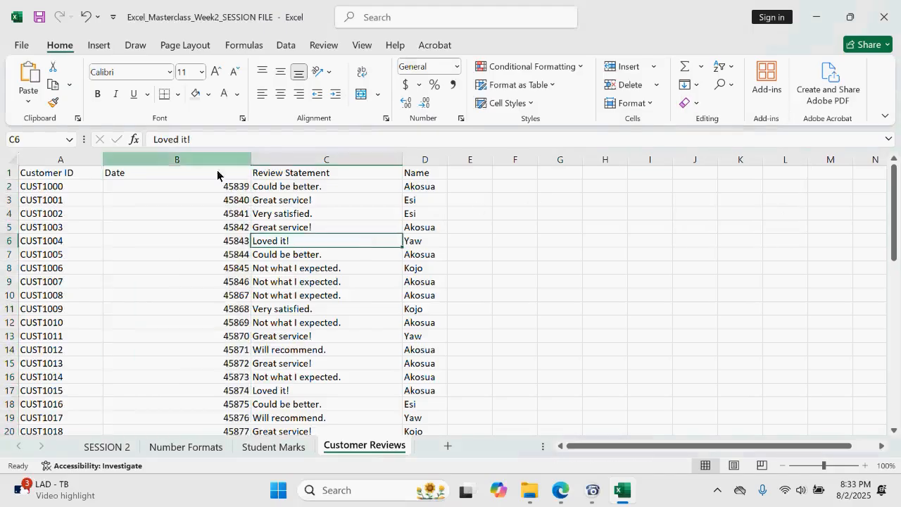
# Step: Format the Date column as Short Date, and change its number format to Long Date
pyautogui.click(178, 160)
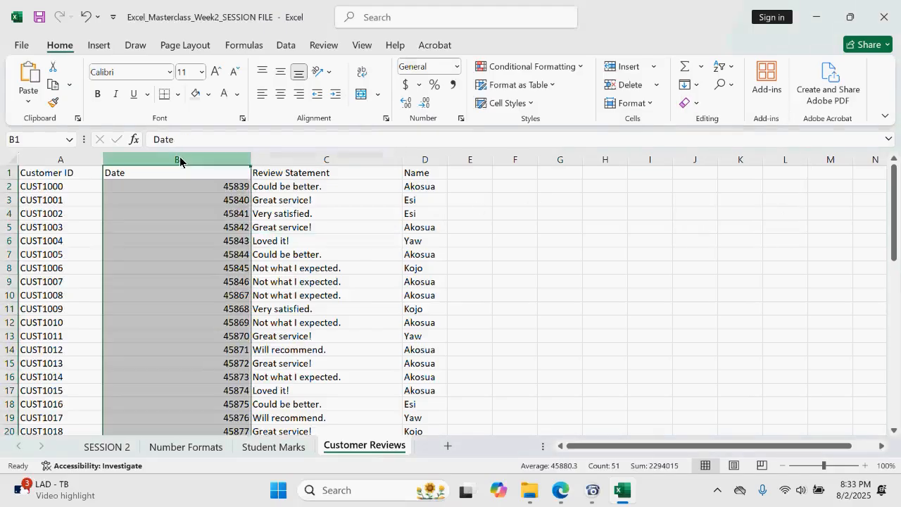
pyautogui.click(457, 66)
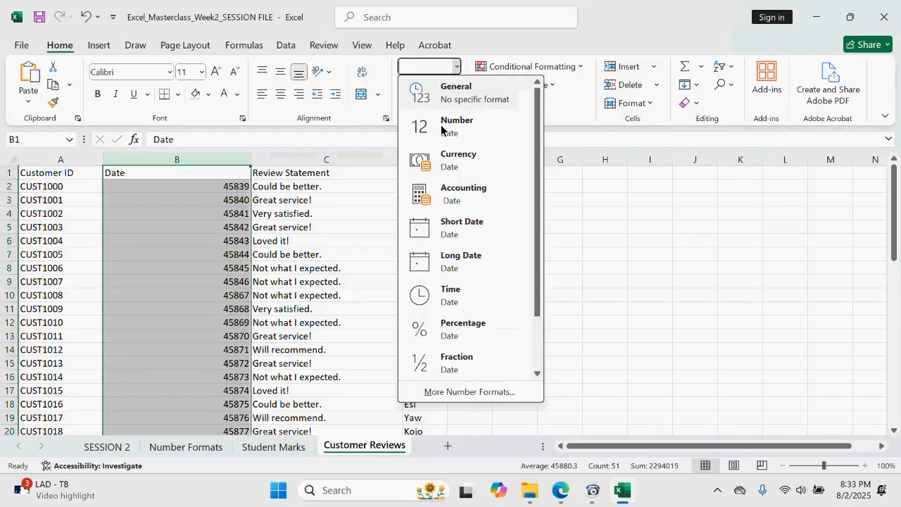
pyautogui.click(458, 241)
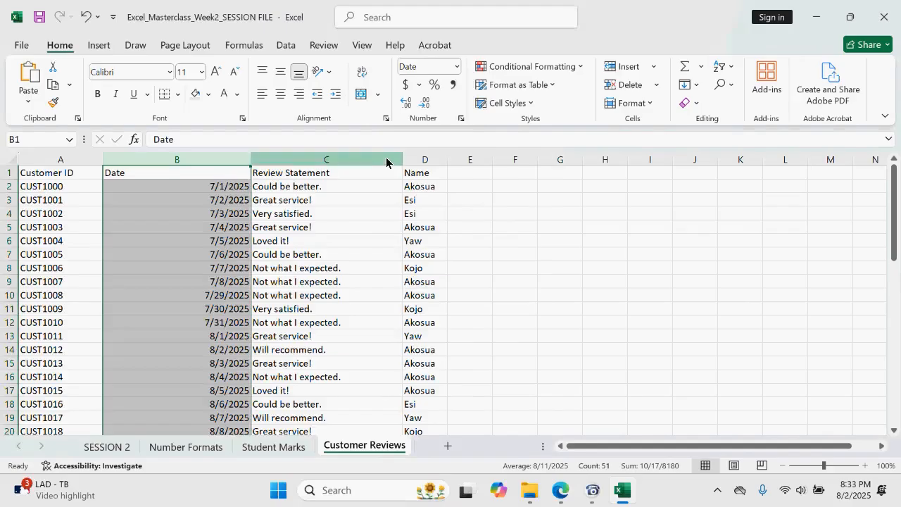
pyautogui.click(456, 66)
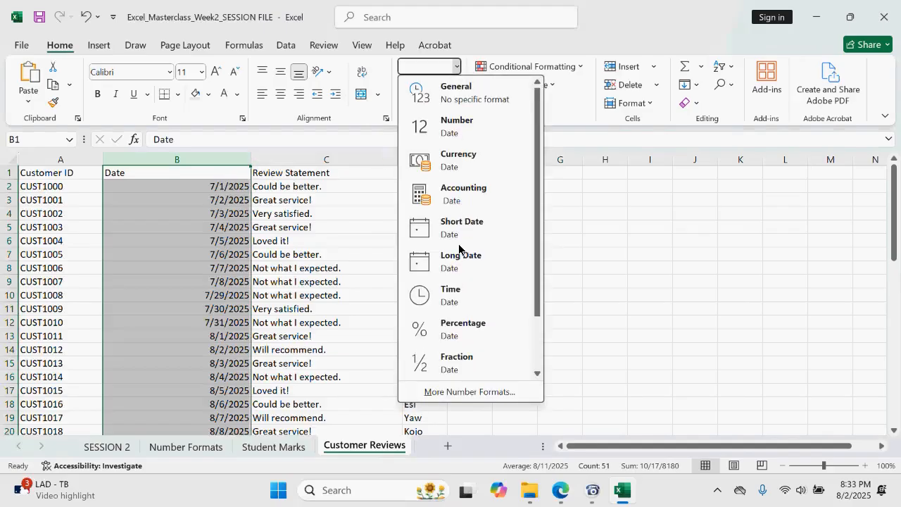
pyautogui.click(461, 258)
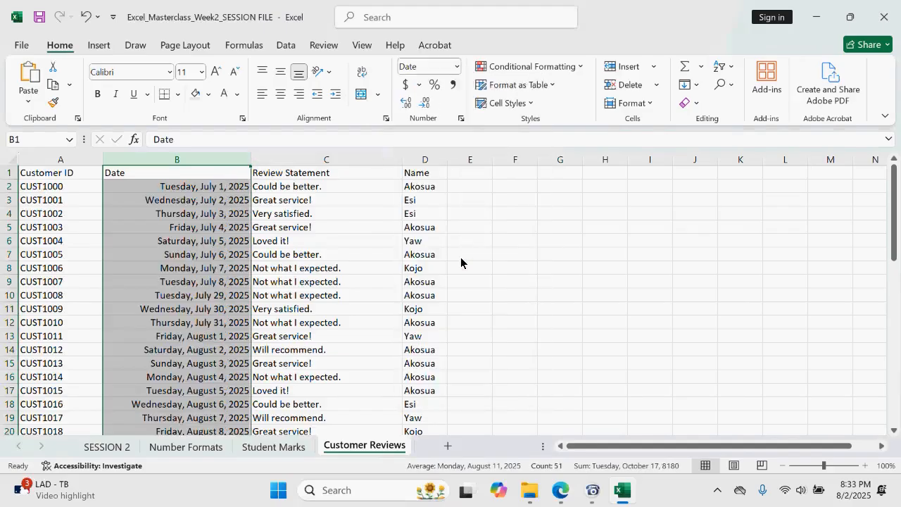
pyautogui.click(349, 281)
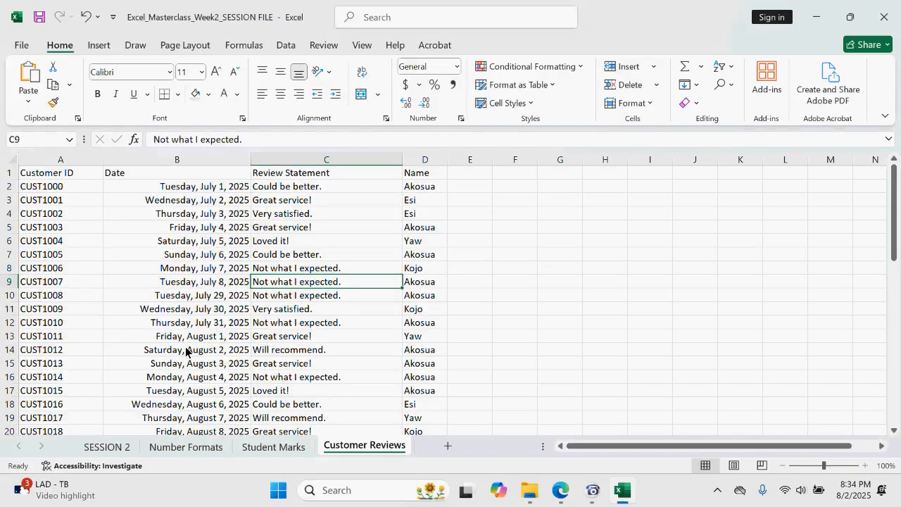
# Step: Start a Date Occurring highlight rule on the Date column and preview Today, Tomorrow and Last week
pyautogui.click(203, 162)
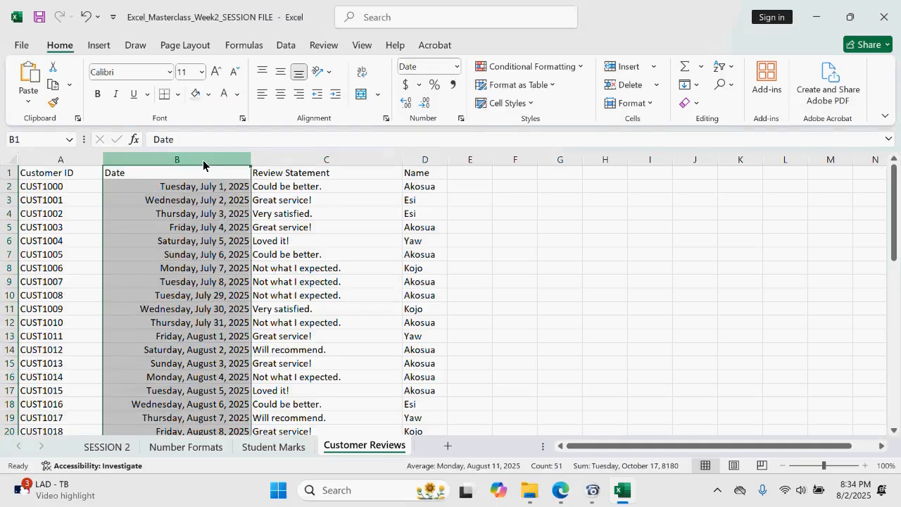
pyautogui.click(582, 69)
pyautogui.moveTo(572, 90)
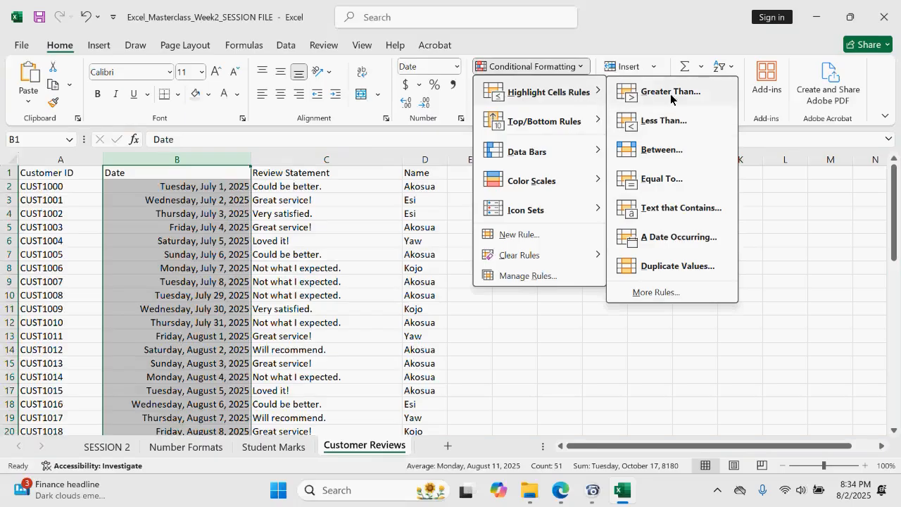
pyautogui.click(667, 235)
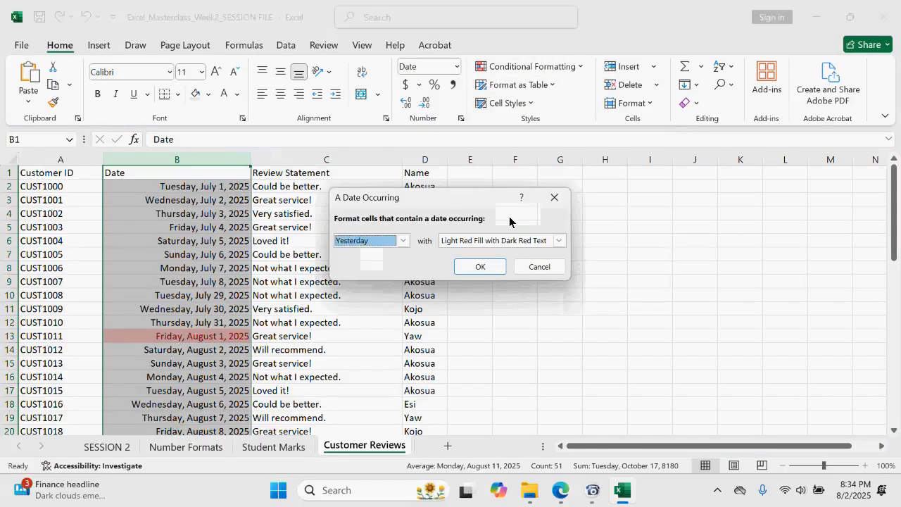
pyautogui.click(403, 241)
pyautogui.click(370, 261)
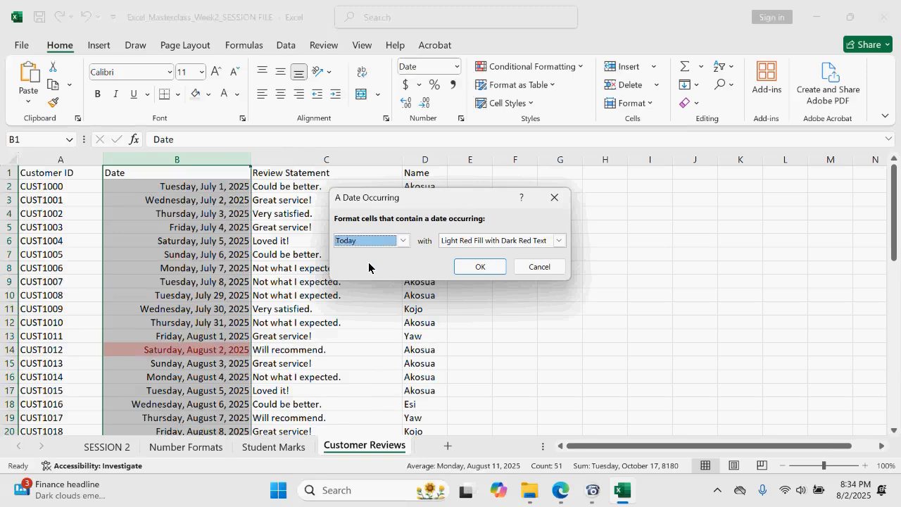
pyautogui.click(402, 241)
pyautogui.click(373, 274)
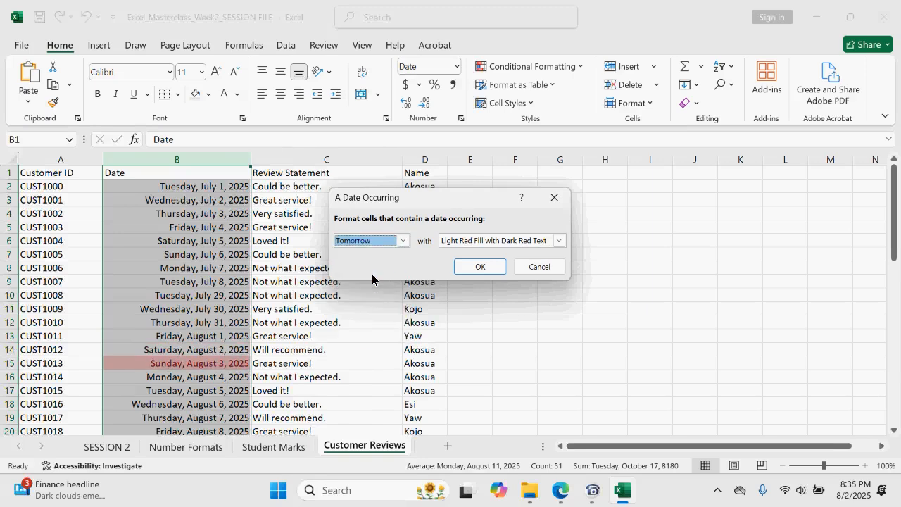
pyautogui.click(403, 241)
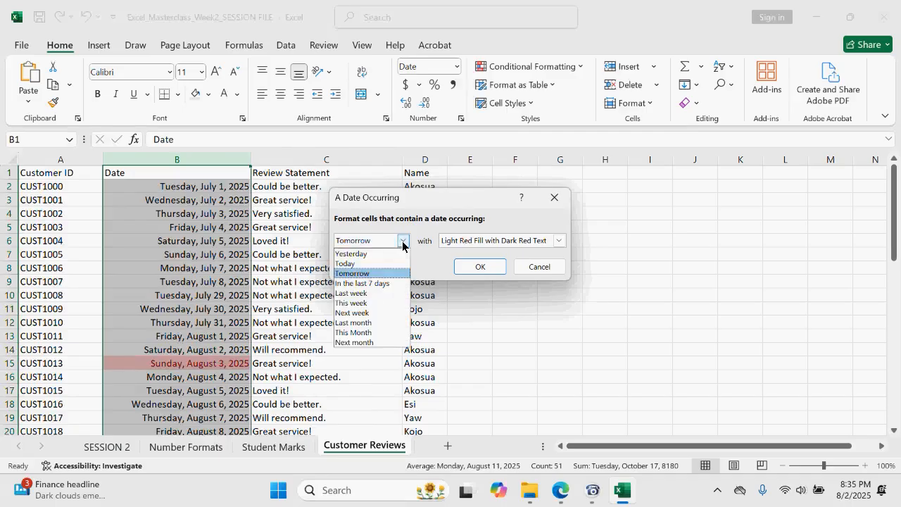
pyautogui.click(366, 294)
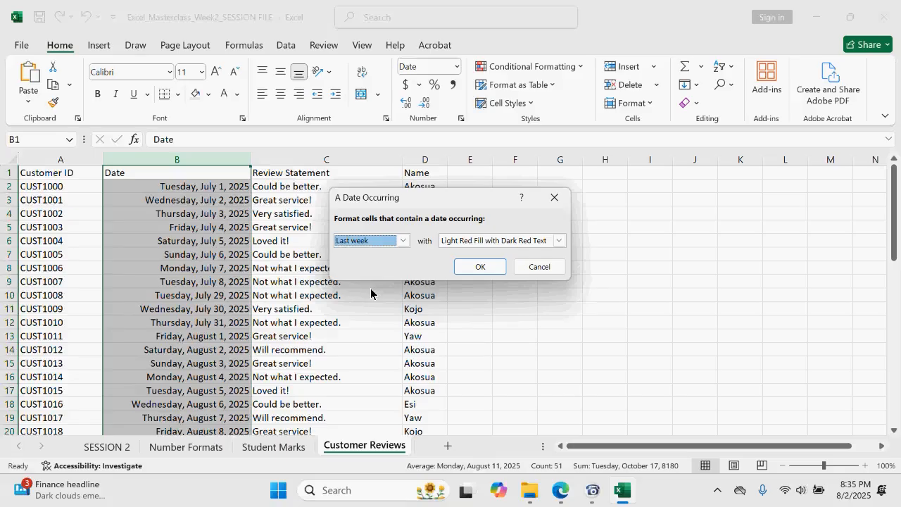
# Step: Preview the date rule with Yesterday, Last week again, and This week
pyautogui.click(401, 240)
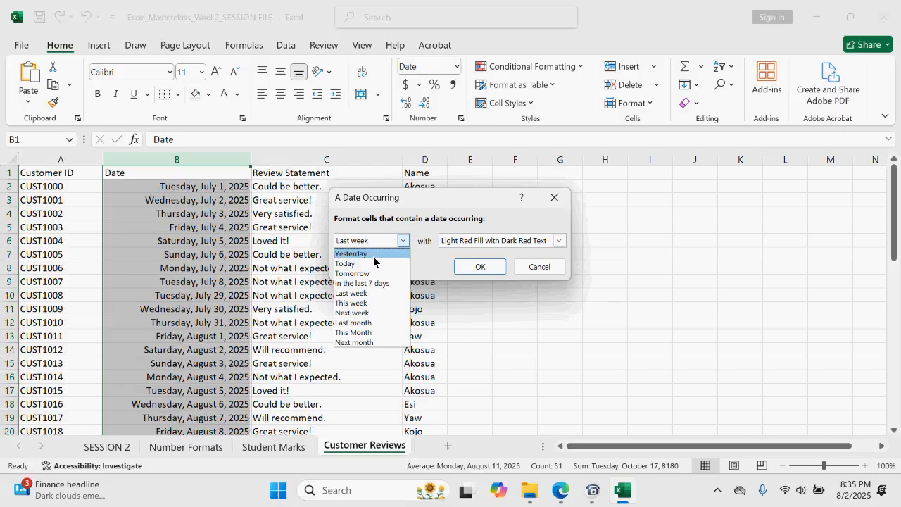
pyautogui.click(373, 254)
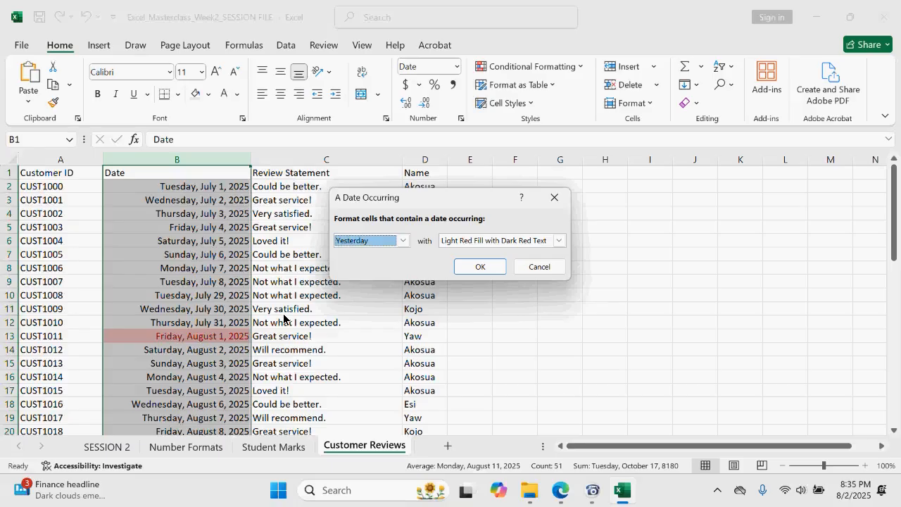
pyautogui.click(402, 240)
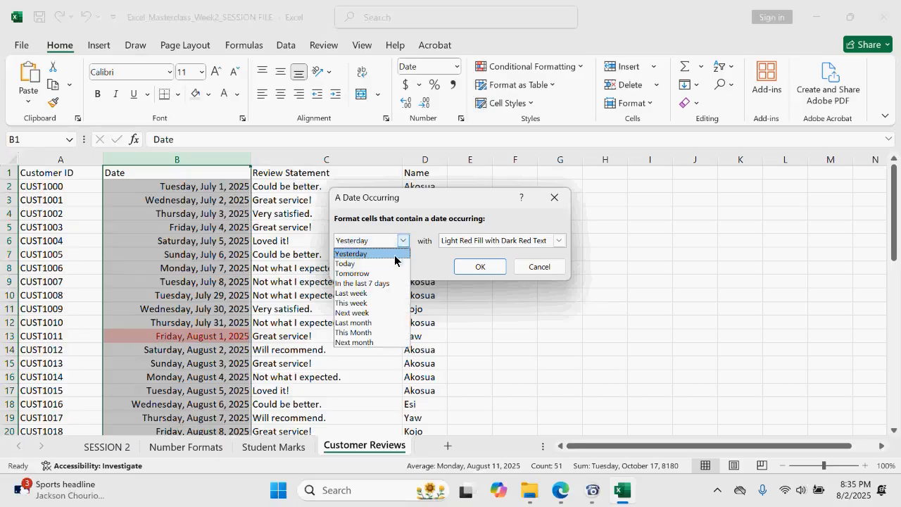
pyautogui.click(362, 293)
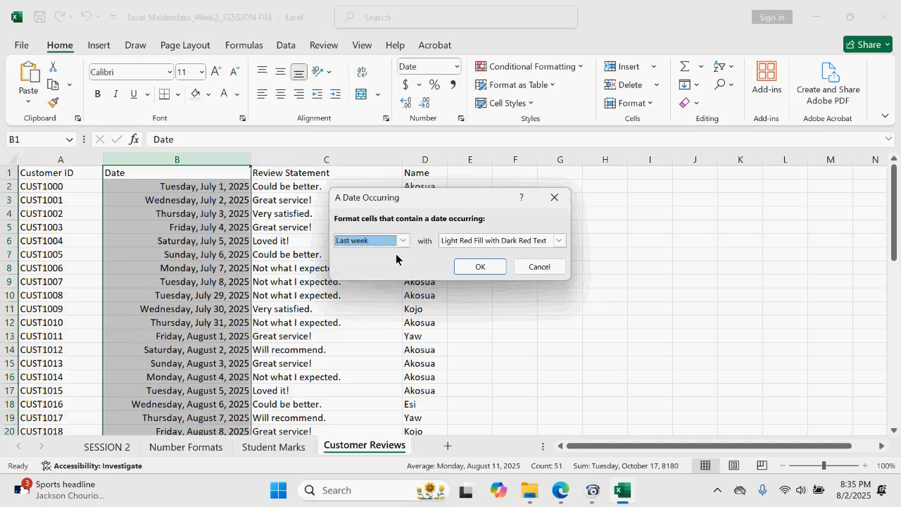
pyautogui.click(402, 240)
pyautogui.click(362, 304)
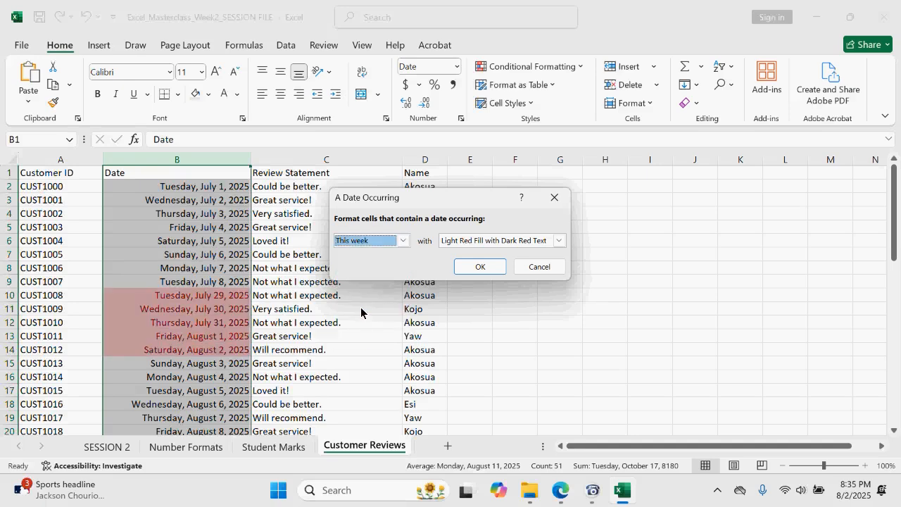
# Step: Preview the date rule with Last month, and apply it for This Month with Light Red Fill with Dark Red Text
pyautogui.click(404, 242)
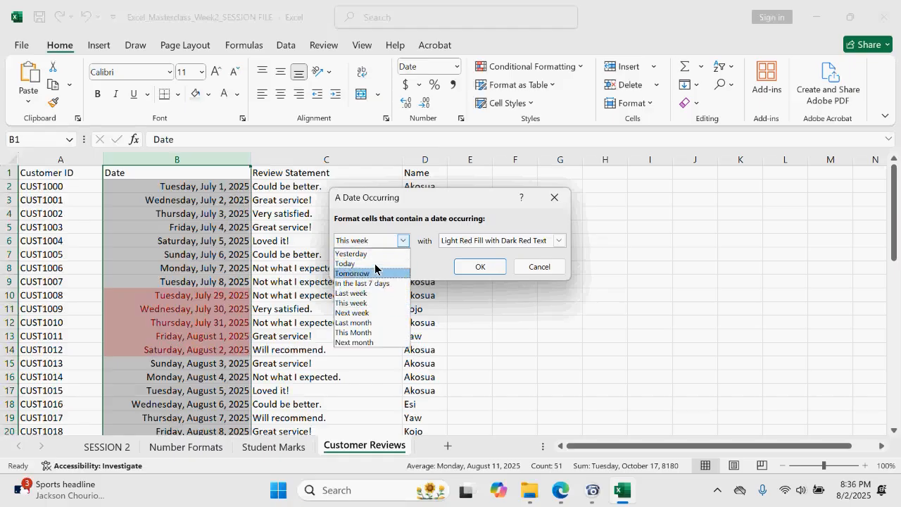
pyautogui.click(356, 323)
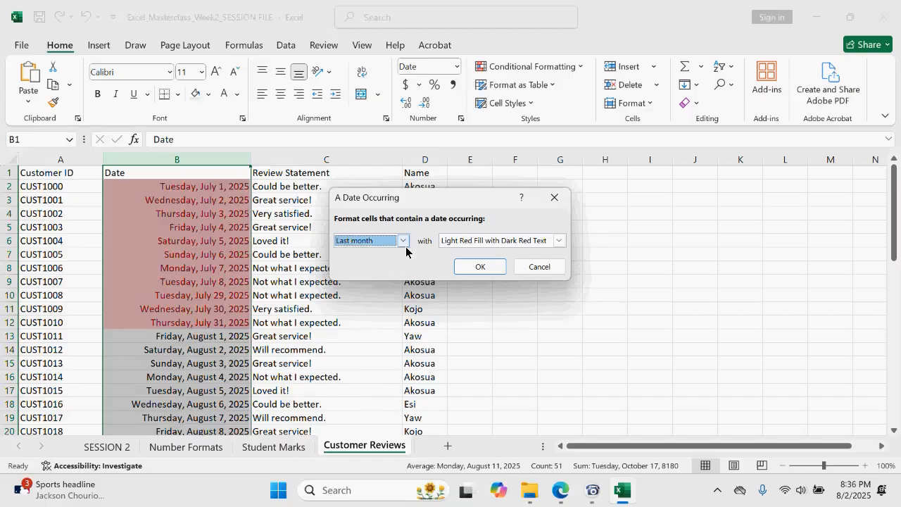
pyautogui.click(403, 240)
pyautogui.click(366, 333)
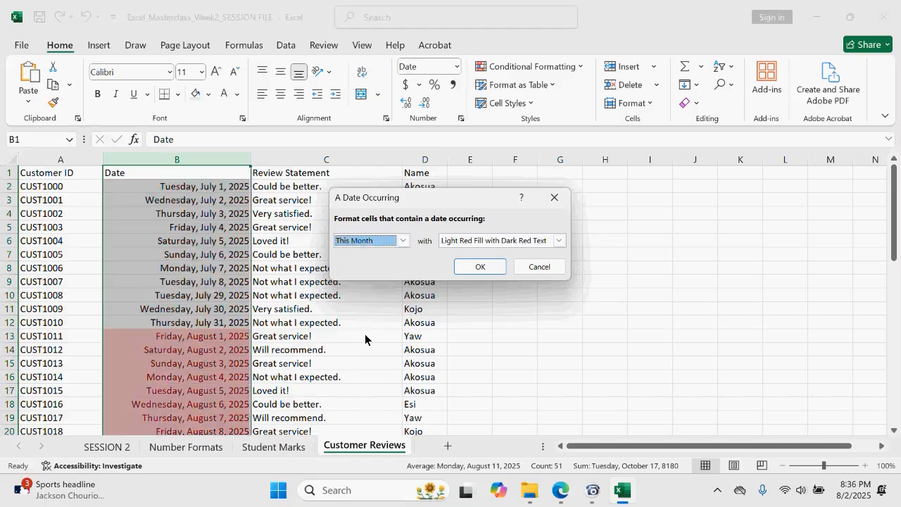
pyautogui.click(472, 268)
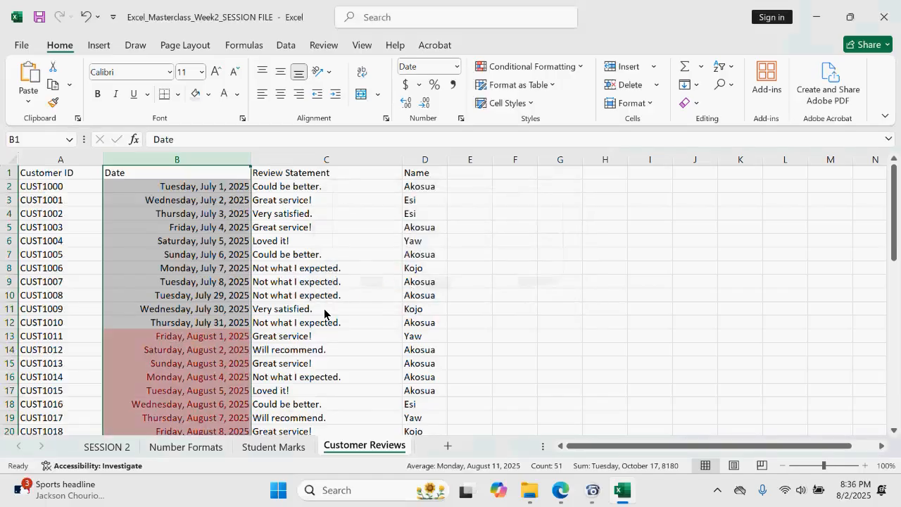
# Step: Examine the highlighted dates down the whole Date column and deselect the column
pyautogui.scroll(-2, 324, 314)
pyautogui.scroll(-10, 324, 313)
pyautogui.scroll(1, 324, 314)
pyautogui.scroll(12, 325, 314)
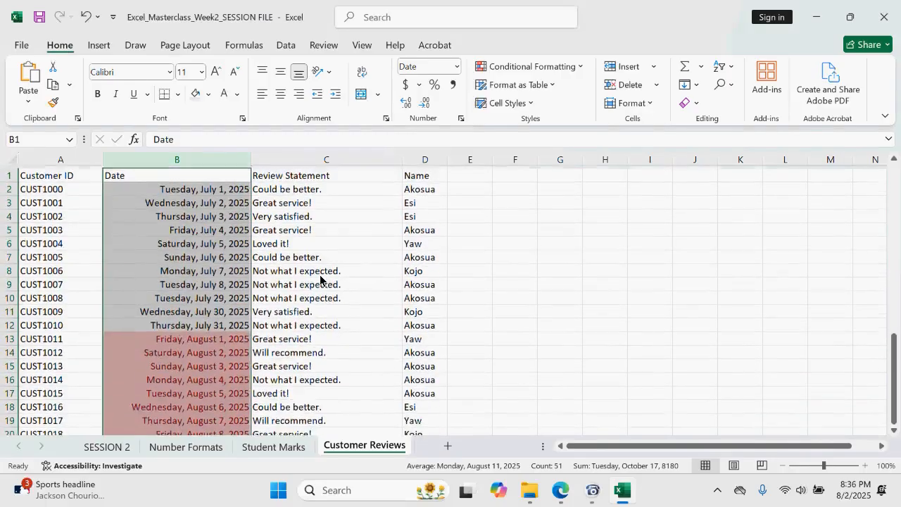
pyautogui.click(321, 279)
pyautogui.click(430, 265)
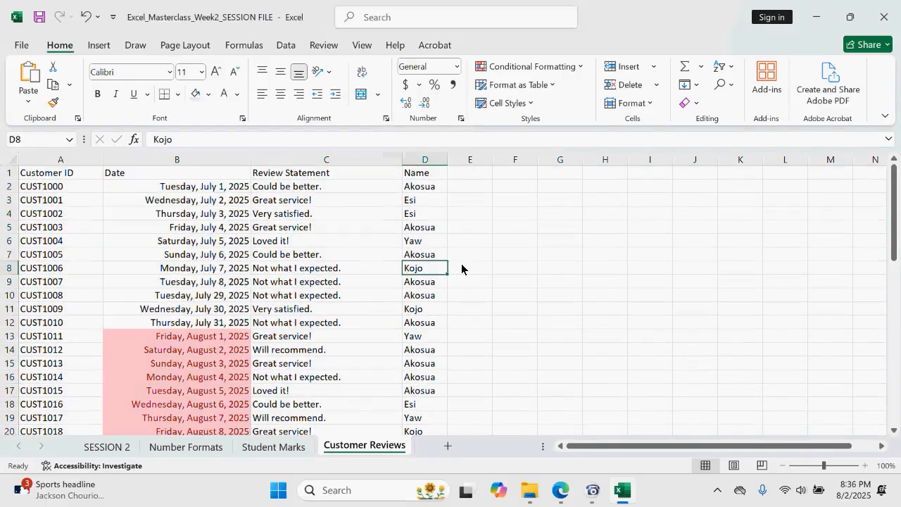
pyautogui.click(471, 259)
pyautogui.click(311, 245)
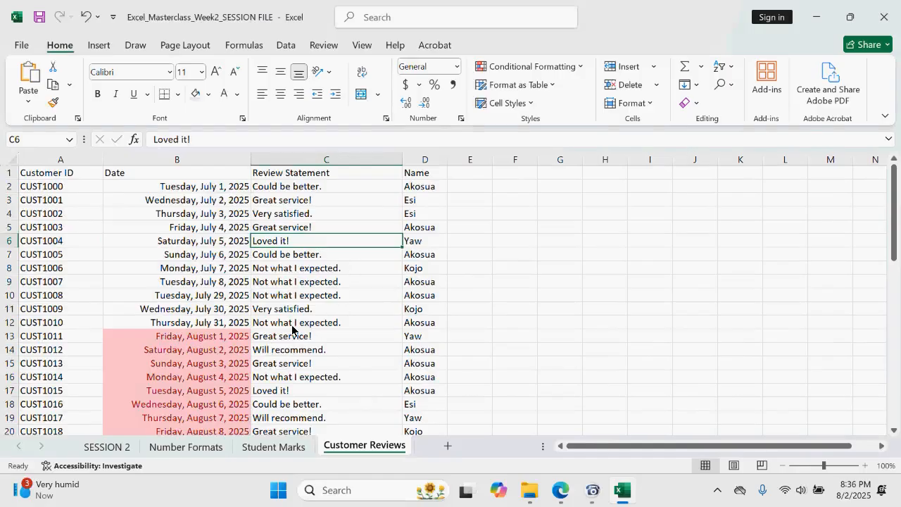
# Step: Look over the Student Marks, Number Formats and SESSION 2 sheets again and return to Customer Reviews
pyautogui.click(276, 448)
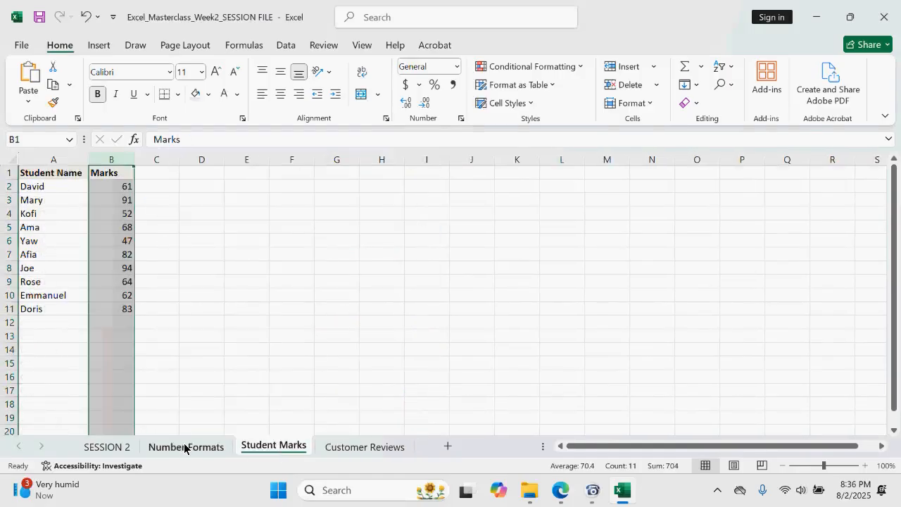
pyautogui.click(185, 448)
pyautogui.click(265, 448)
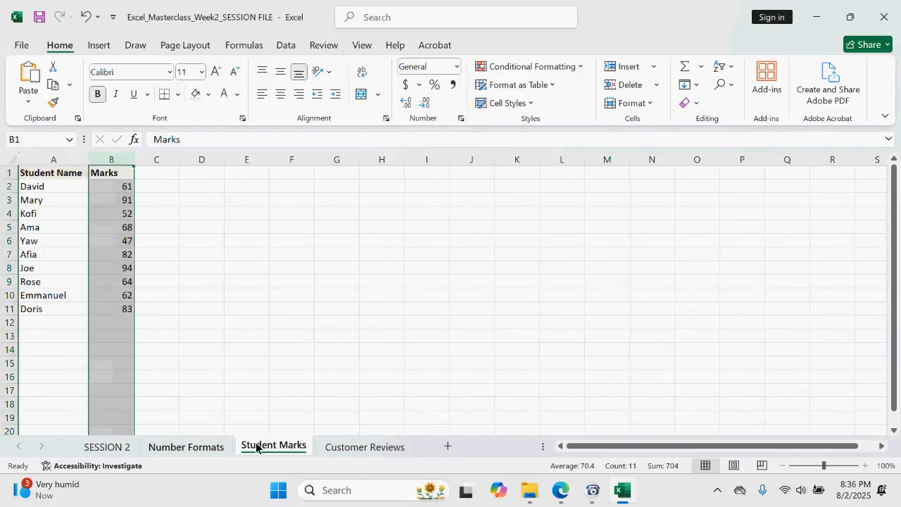
pyautogui.click(115, 448)
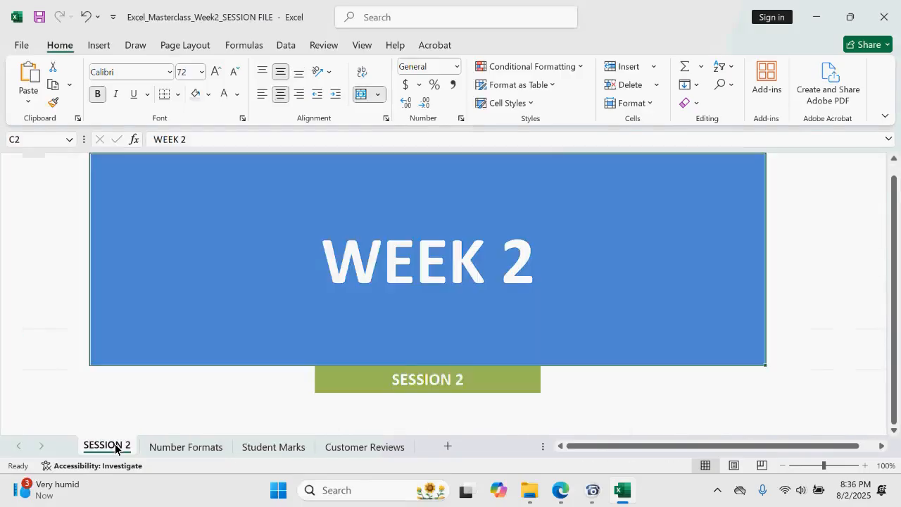
pyautogui.click(218, 446)
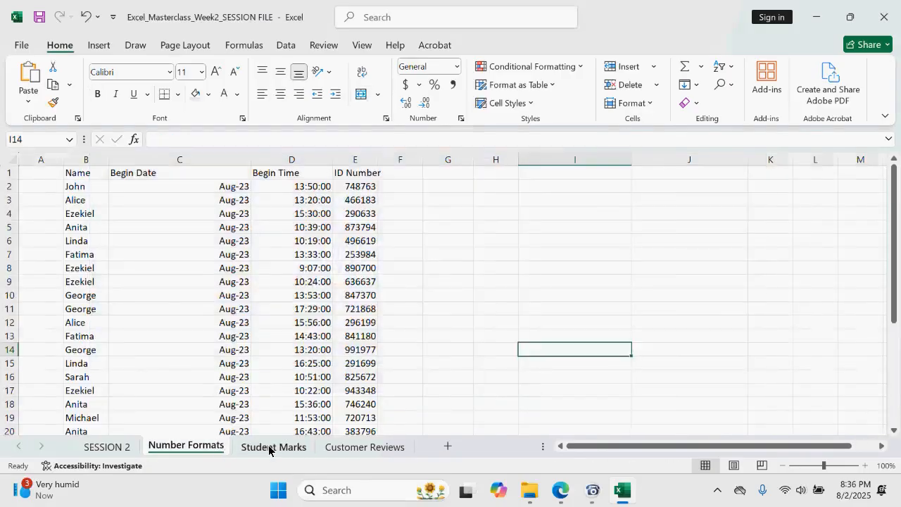
pyautogui.click(268, 449)
pyautogui.click(340, 452)
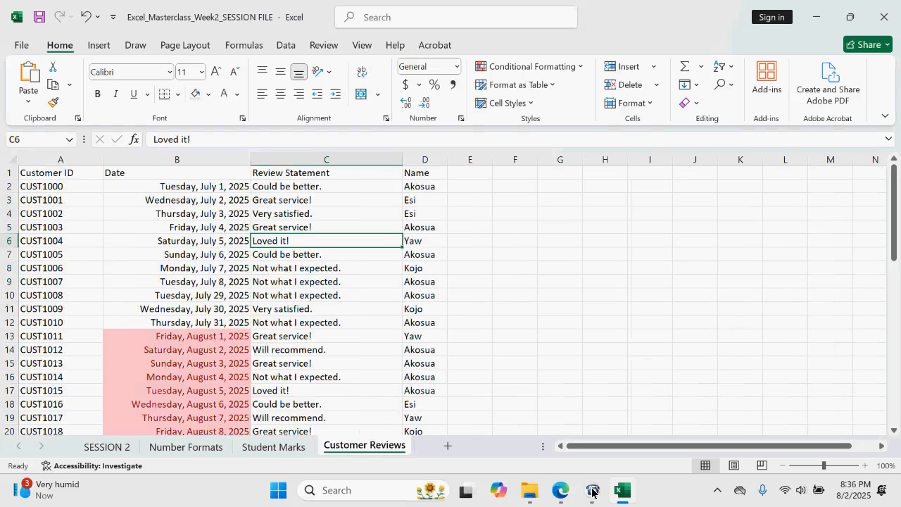
# Step: Switch to the FCC conference call's meeting window
pyautogui.moveTo(592, 490)
pyautogui.moveTo(531, 414)
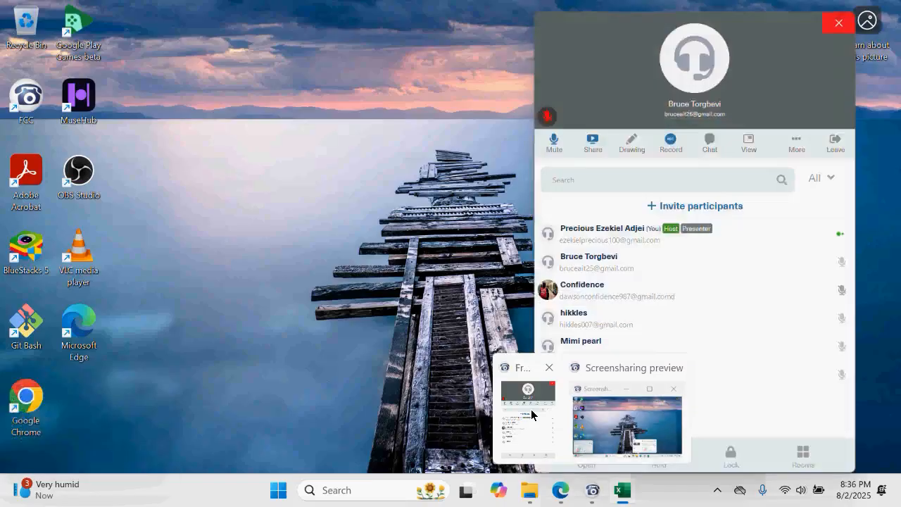